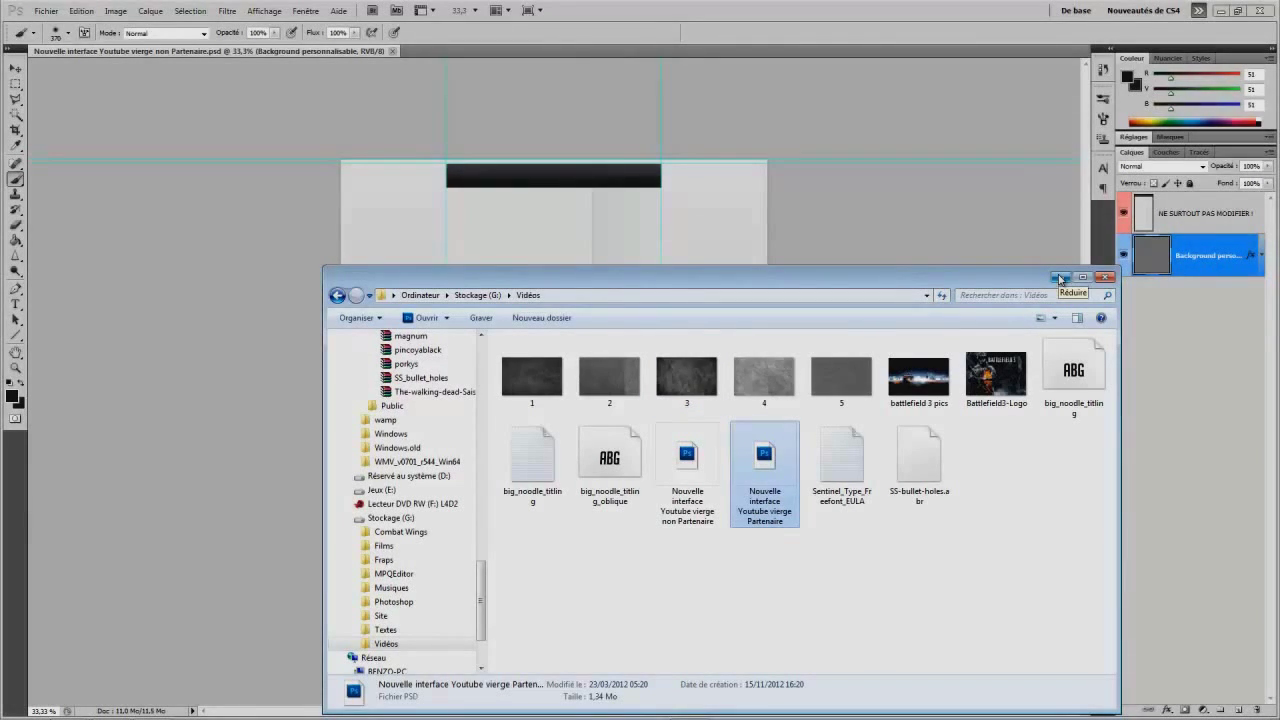
Step: Delete the Background personnalisable layer and add a new gradient fill layer to the document
click(1060, 278)
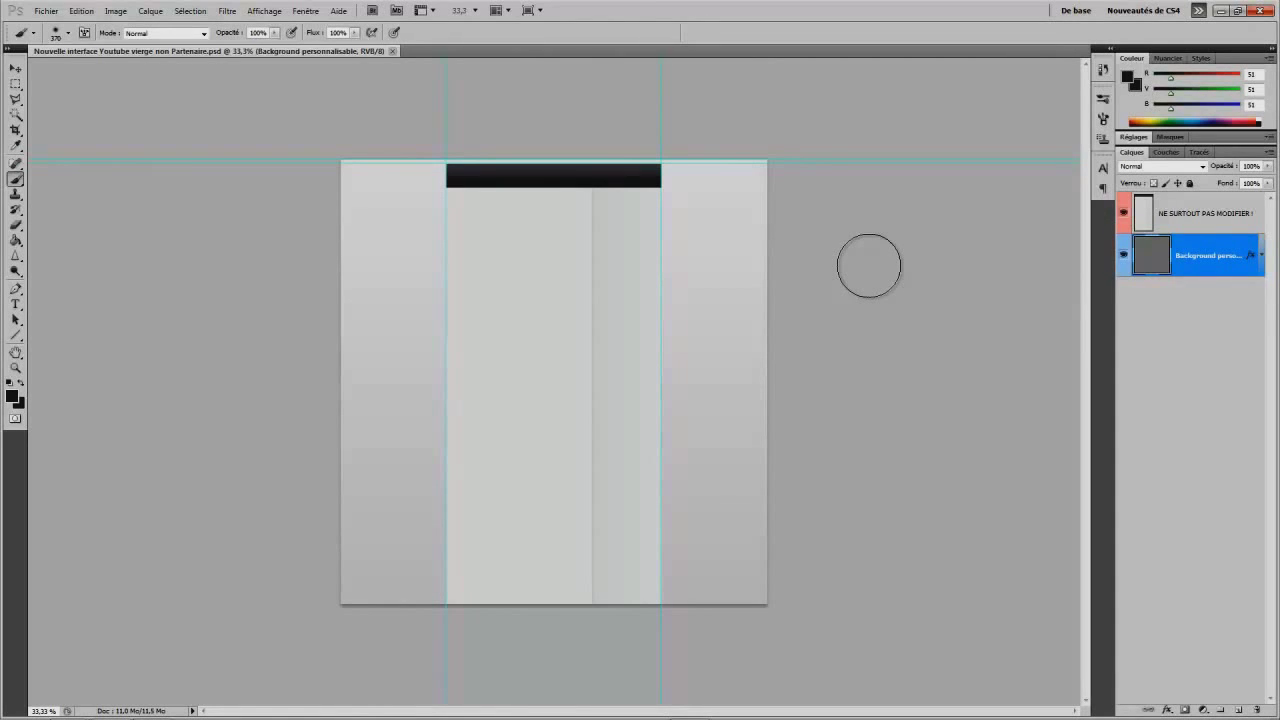
key(Delete)
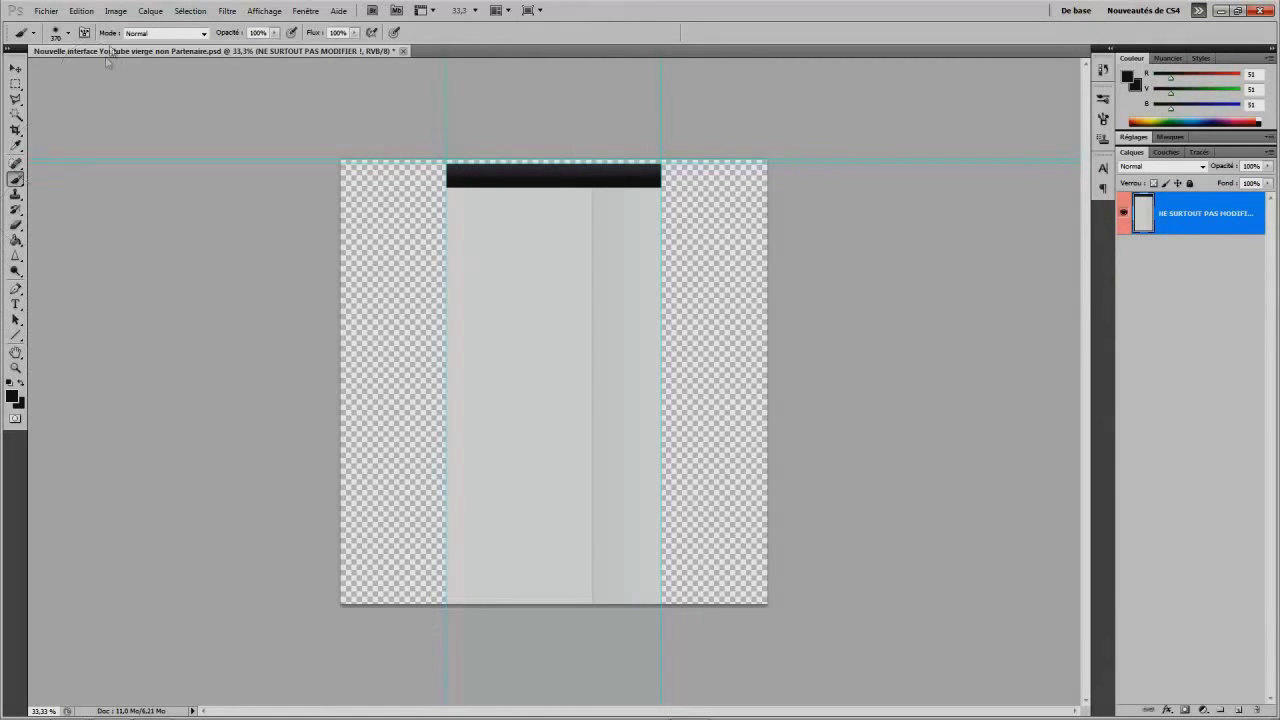
click(116, 11)
mouse_move(150, 11)
mouse_move(220, 113)
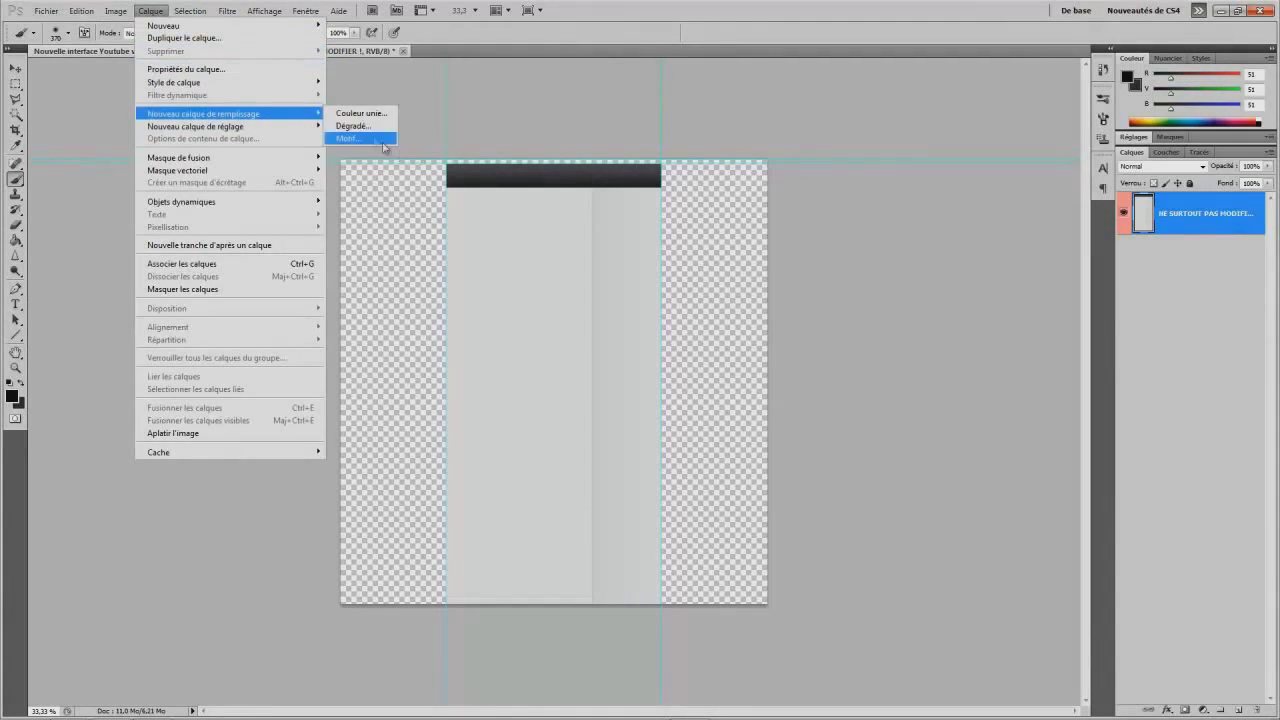
click(352, 126)
click(922, 226)
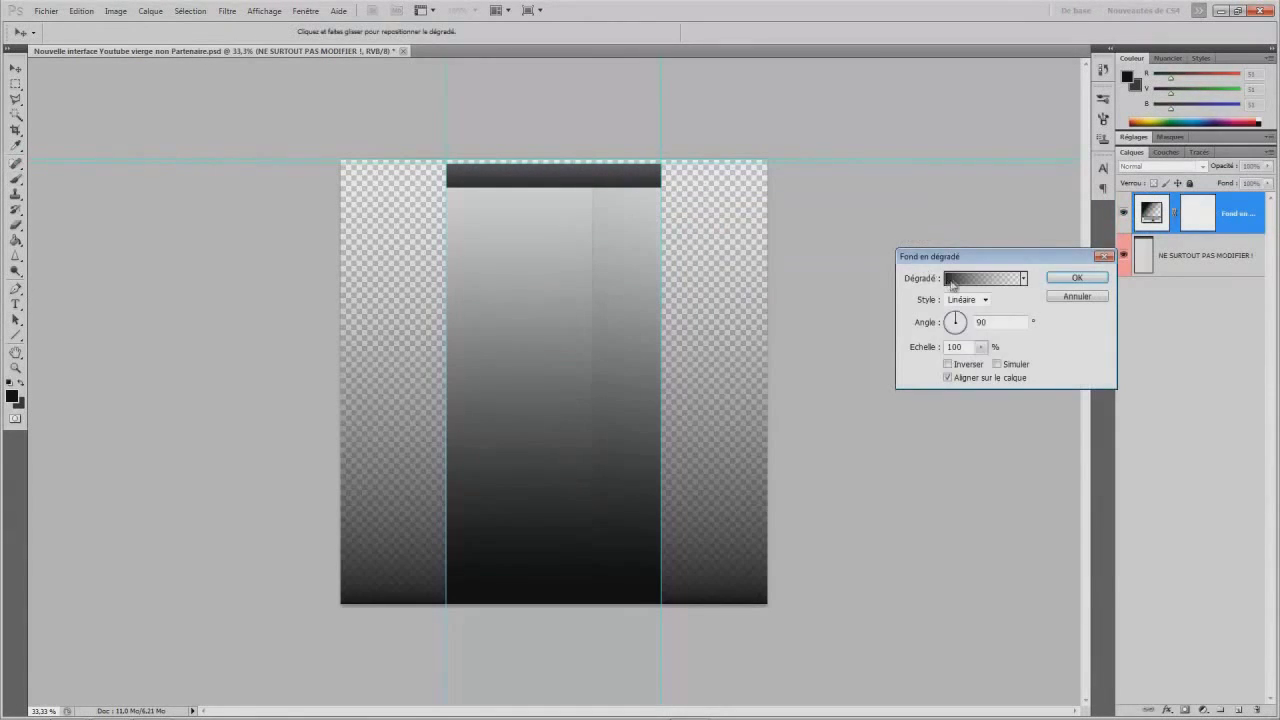
Step: Set the gradient's end colour to 131313 and move the fill layer beneath the NE SURTOUT PAS MODIFIER ! layer
click(952, 281)
click(890, 298)
click(1141, 483)
click(946, 538)
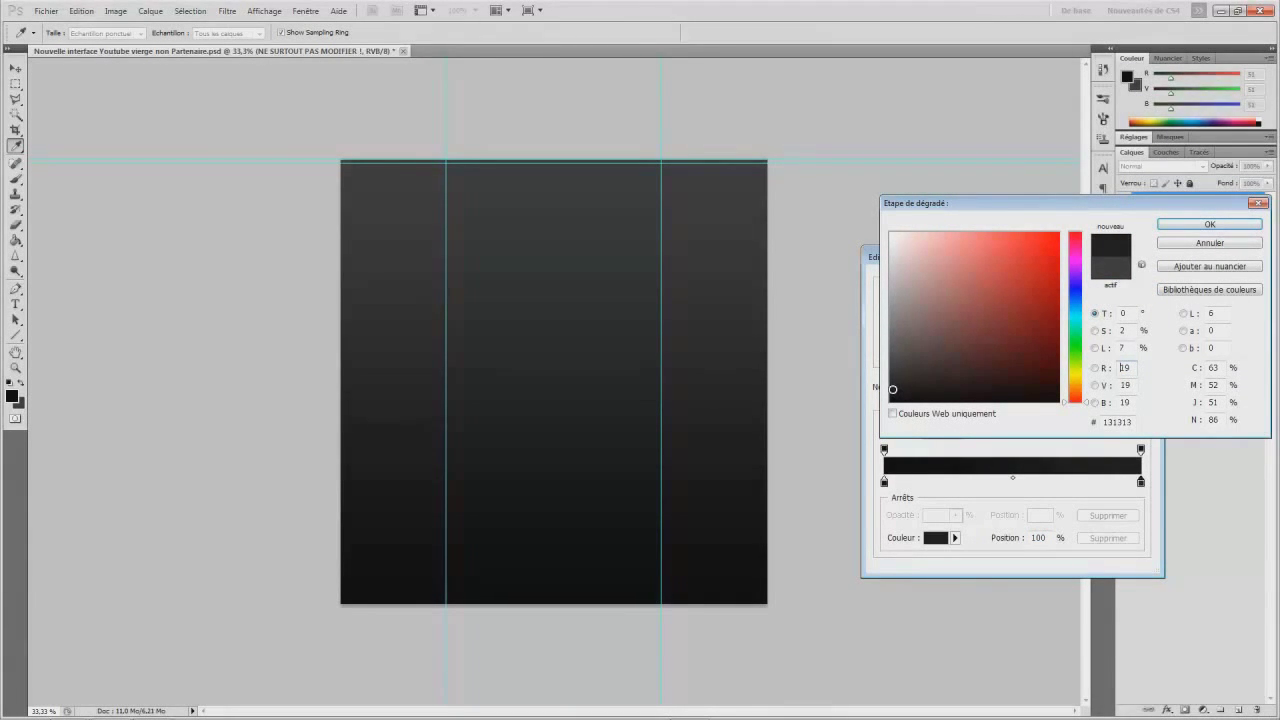
key(Return)
key(Return)
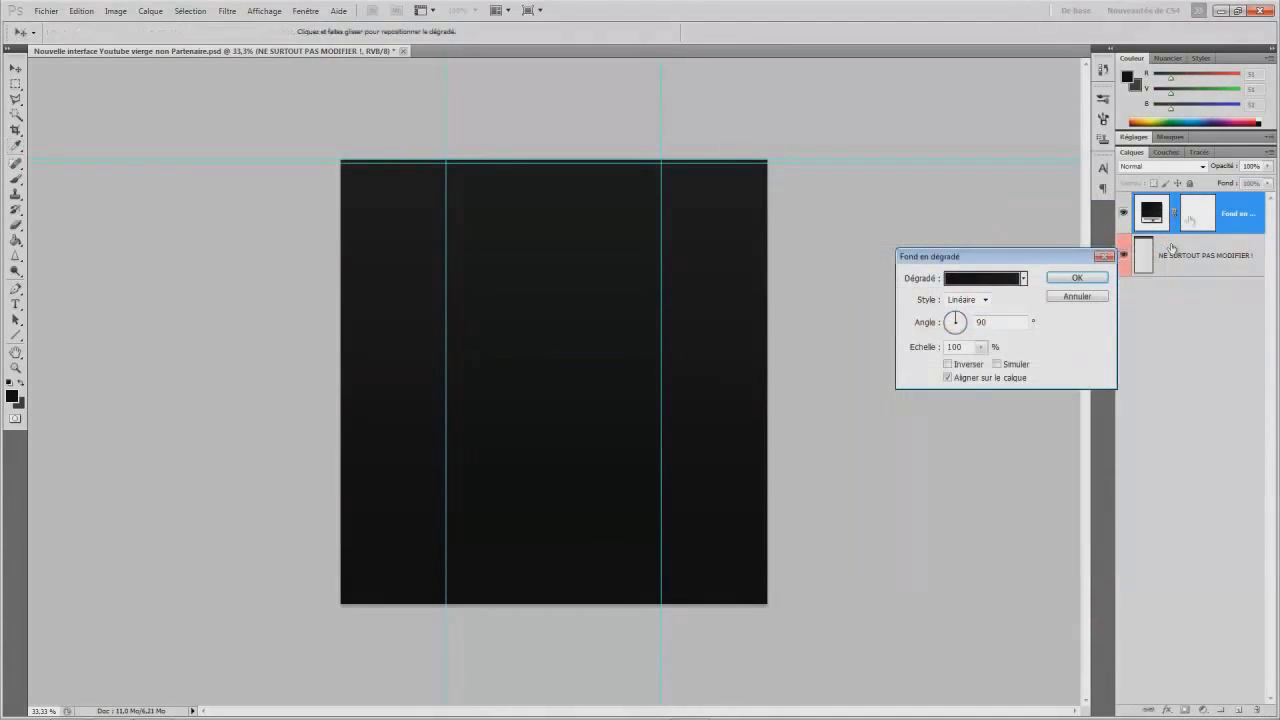
key(Return)
drag(1156, 212, 1174, 286)
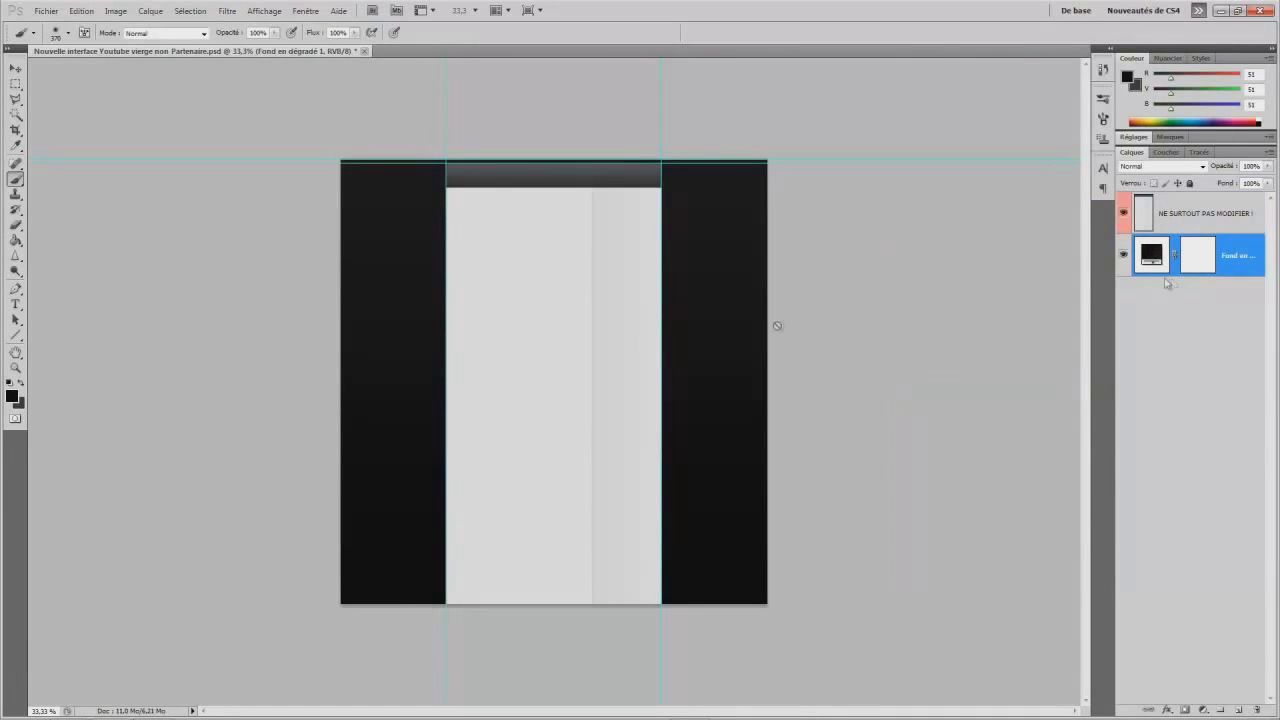
Step: Place the Battlefield3-Logo image, scale it to about 334.5% and position it so the soldier fills the upper left margin of the page
click(150, 700)
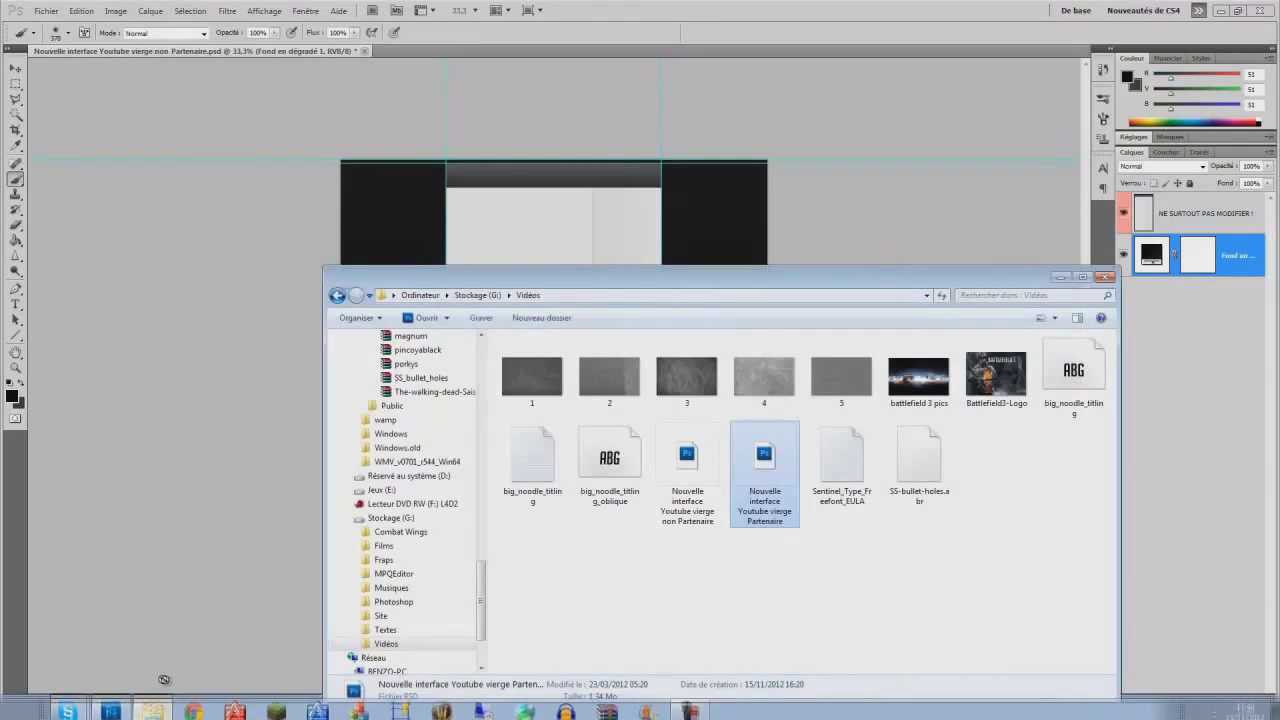
click(982, 379)
drag(868, 323, 683, 230)
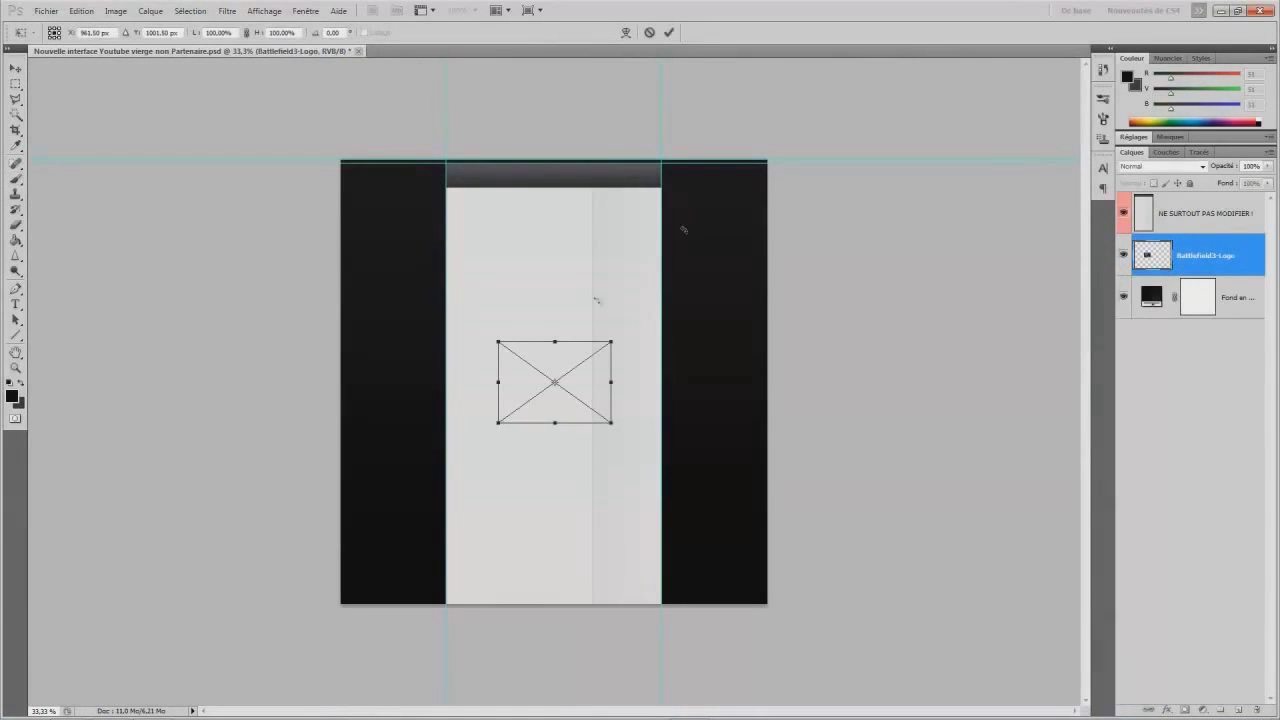
drag(616, 423, 871, 609)
mouse_move(817, 523)
mouse_down()
mouse_move(727, 358)
mouse_move(641, 334)
mouse_move(651, 356)
mouse_move(528, 362)
mouse_move(668, 361)
mouse_move(660, 344)
mouse_move(666, 355)
mouse_move(640, 350)
mouse_up()
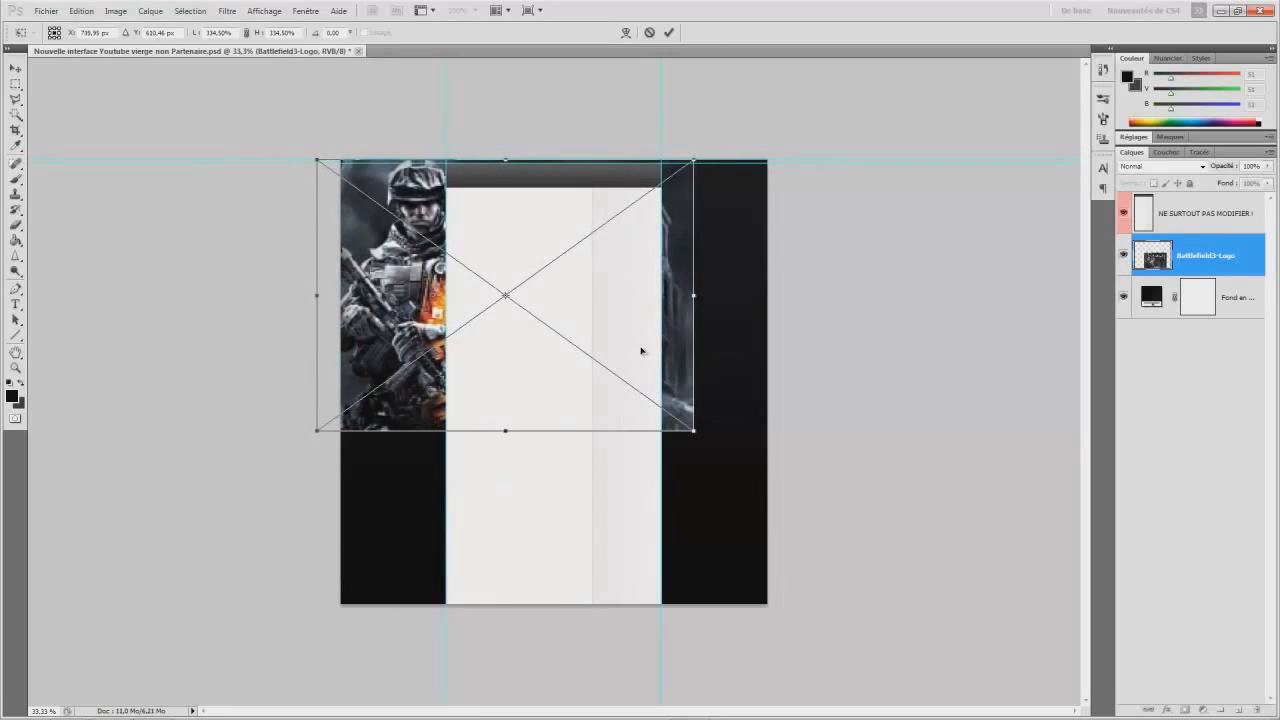
key(Return)
Step: Add a layer mask to the Battlefield3-Logo layer and fade the image's outer edges with a soft 391 px black brush
key(e)
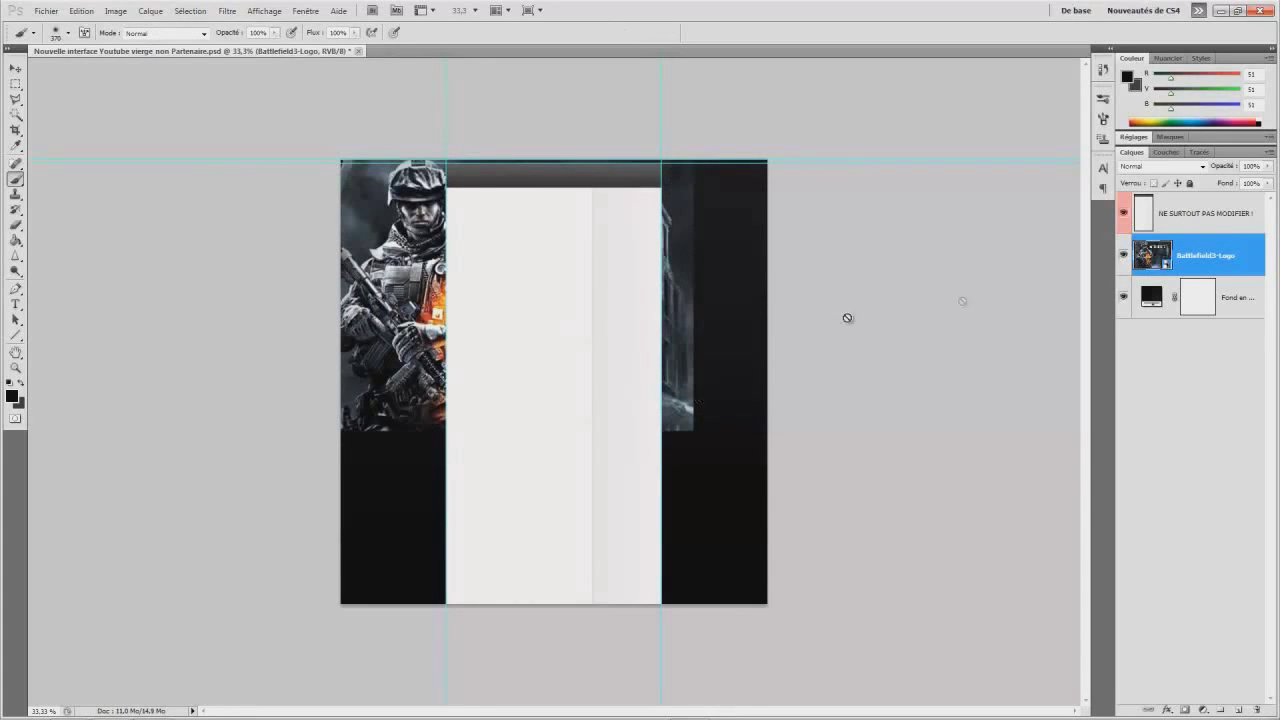
click(1186, 709)
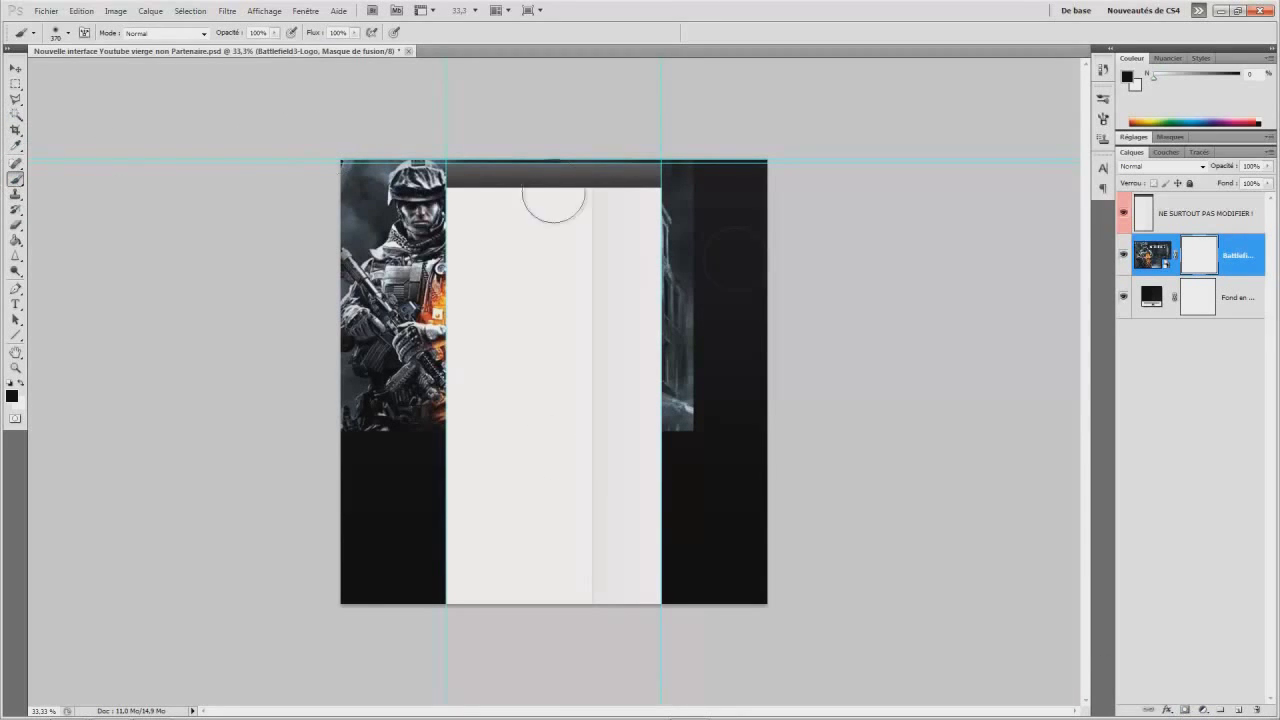
click(67, 33)
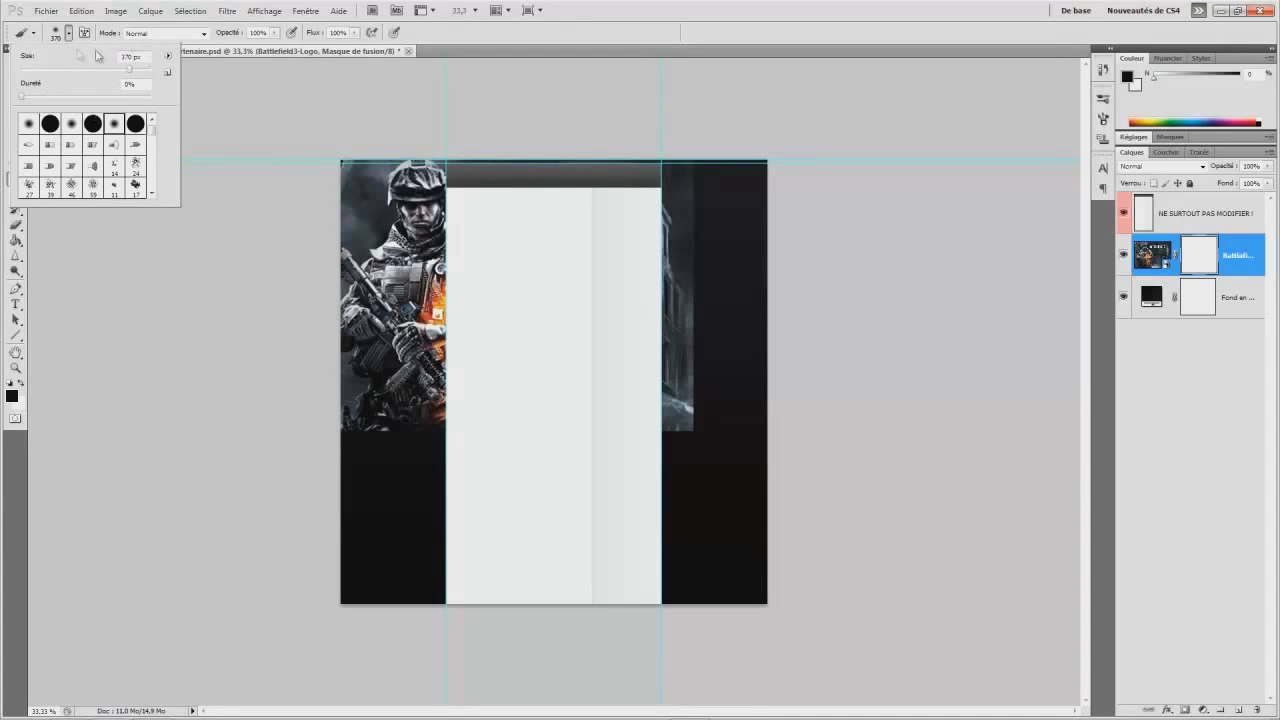
click(63, 35)
click(23, 179)
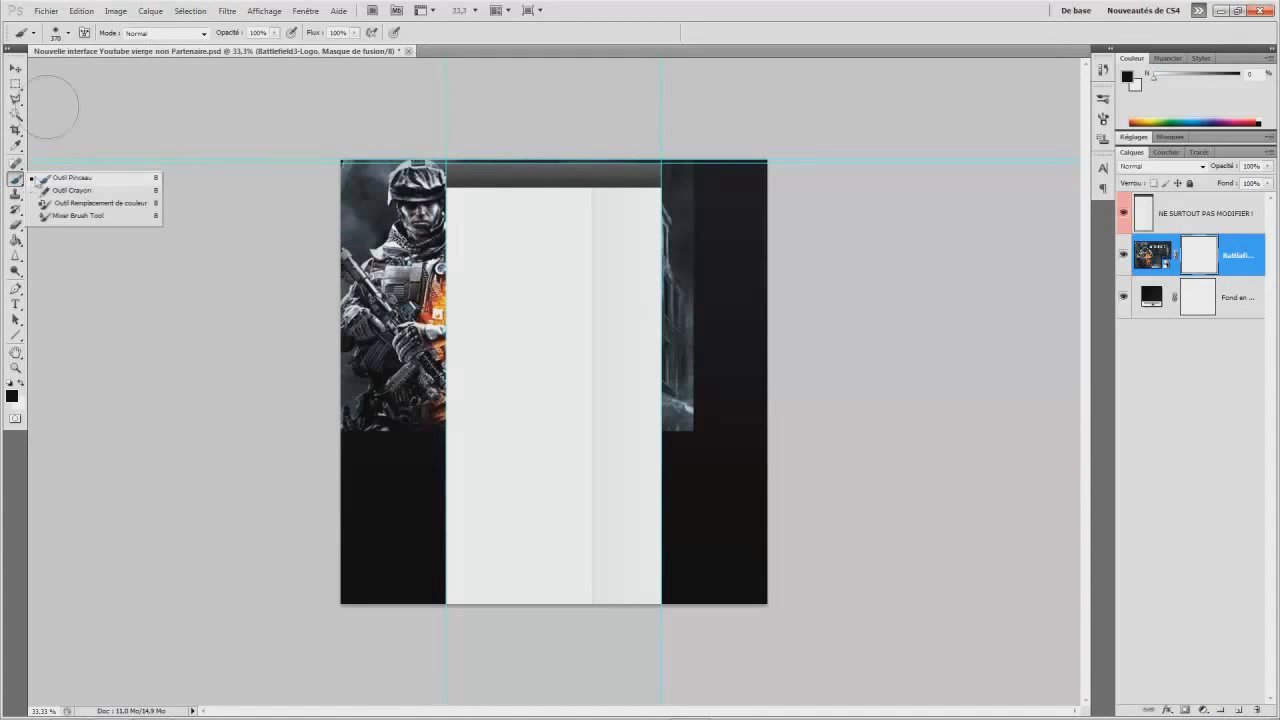
click(67, 33)
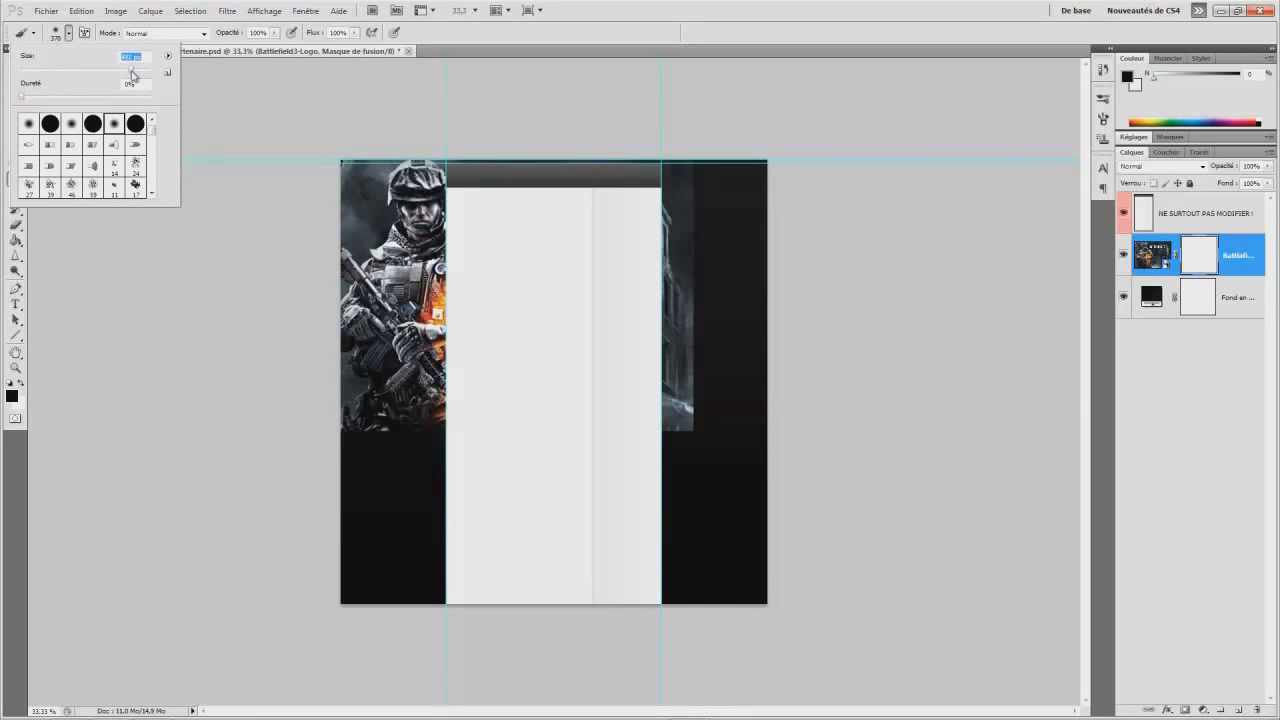
click(688, 427)
mouse_move(694, 421)
mouse_down()
mouse_move(722, 322)
mouse_move(719, 233)
mouse_move(696, 186)
mouse_move(709, 252)
mouse_move(700, 461)
mouse_move(634, 443)
mouse_up()
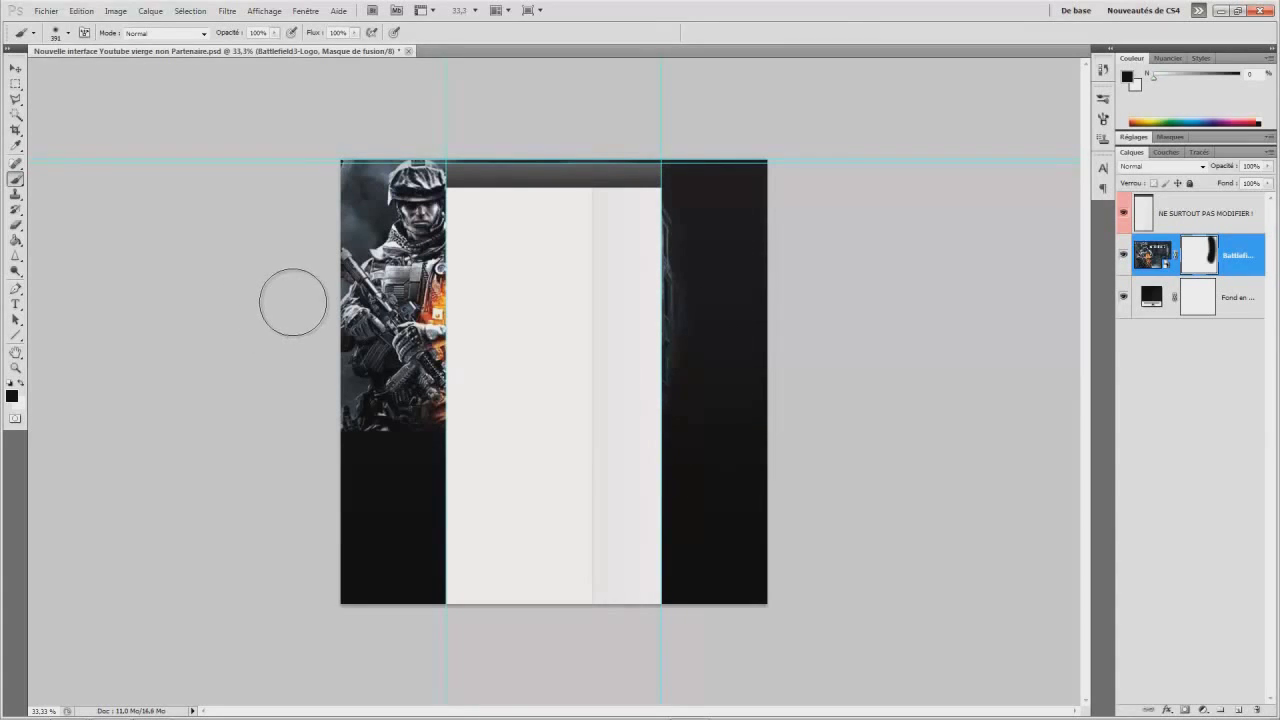
mouse_move(315, 195)
mouse_down()
mouse_move(300, 334)
mouse_move(391, 437)
mouse_move(429, 449)
mouse_move(270, 328)
mouse_up()
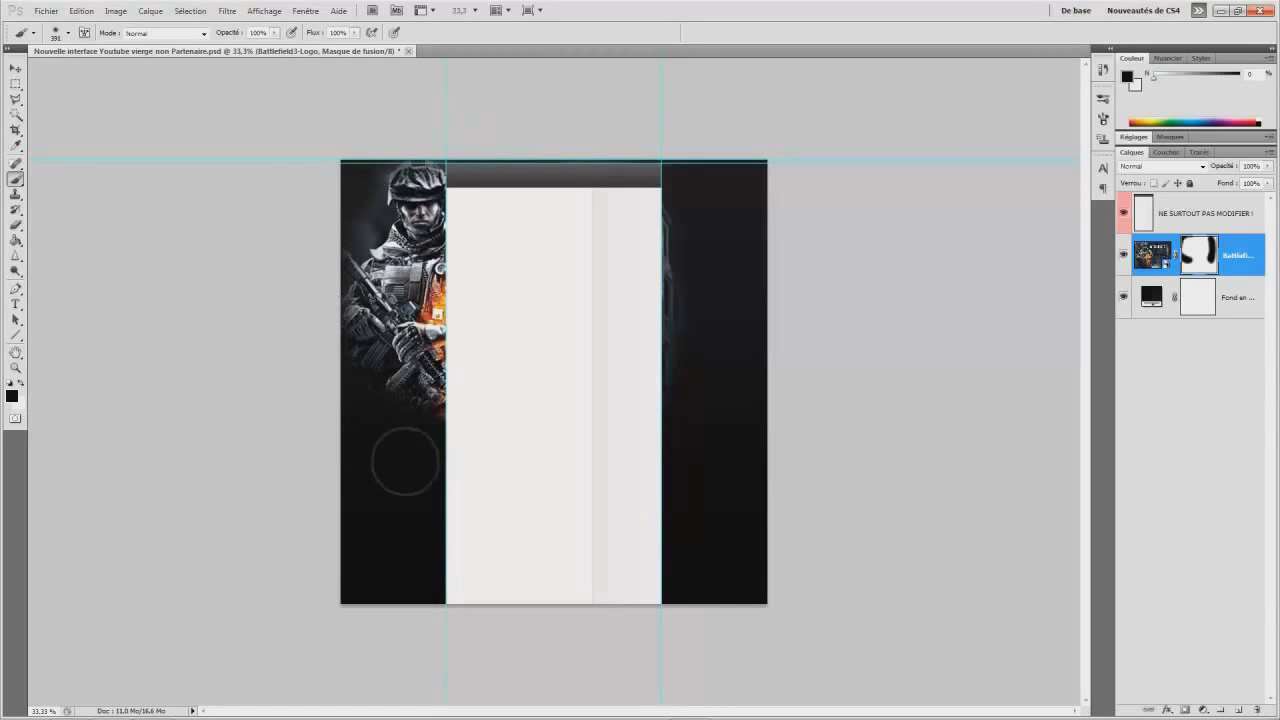
key(ctrl+minus)
key(ctrl+plus)
Step: Compare the Lumière tamisée and Normal blend modes on the Battlefield3-Logo layer, keeping Lumière tamisée
click(1190, 166)
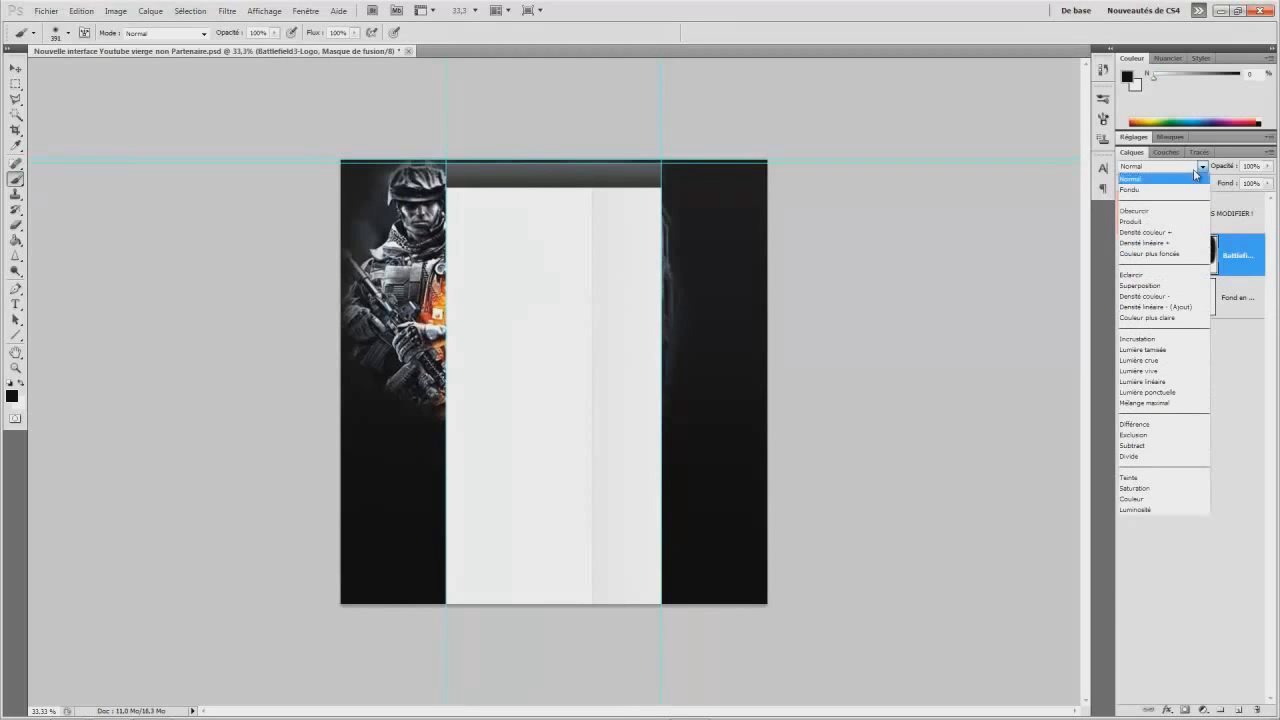
click(1150, 368)
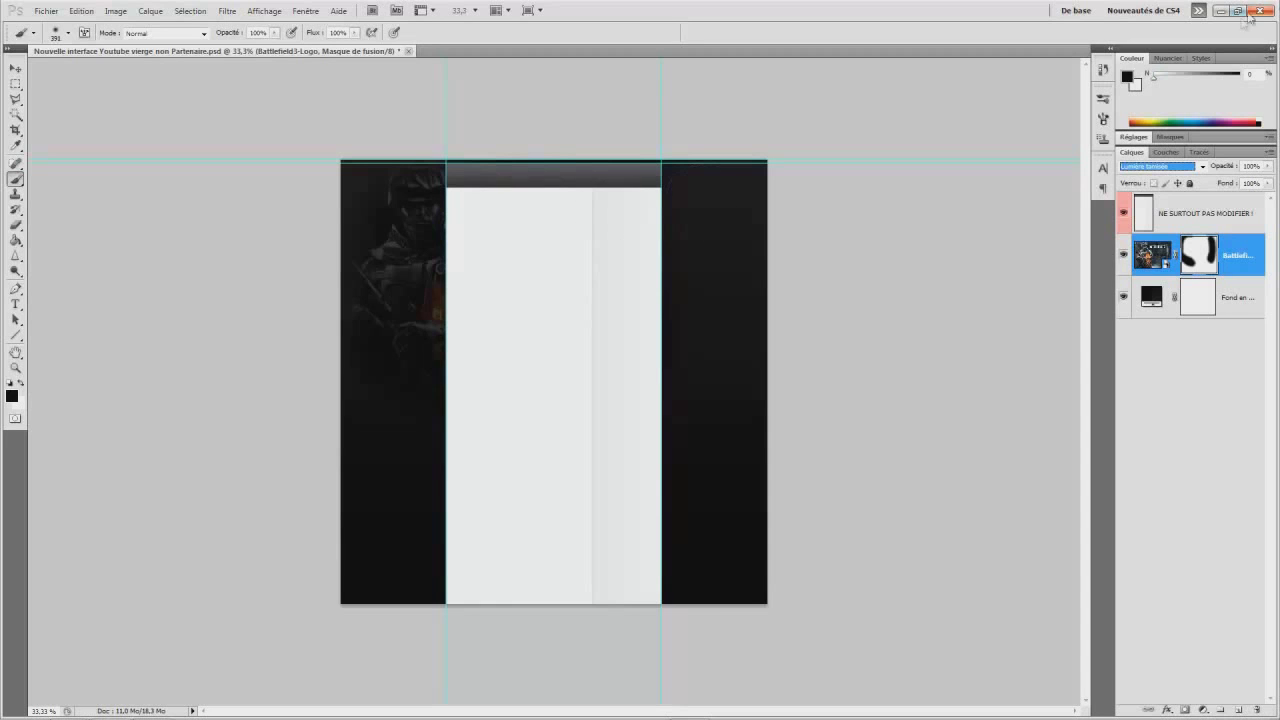
click(1183, 167)
click(1138, 192)
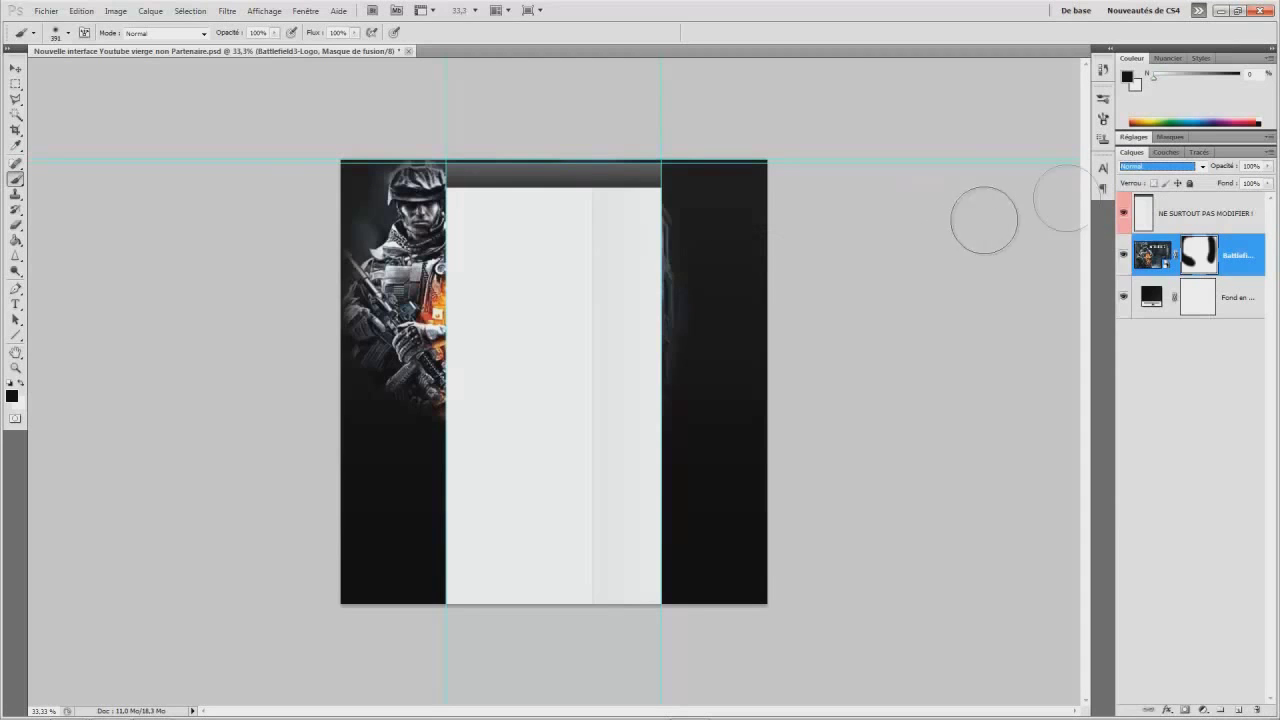
click(1185, 167)
click(1165, 349)
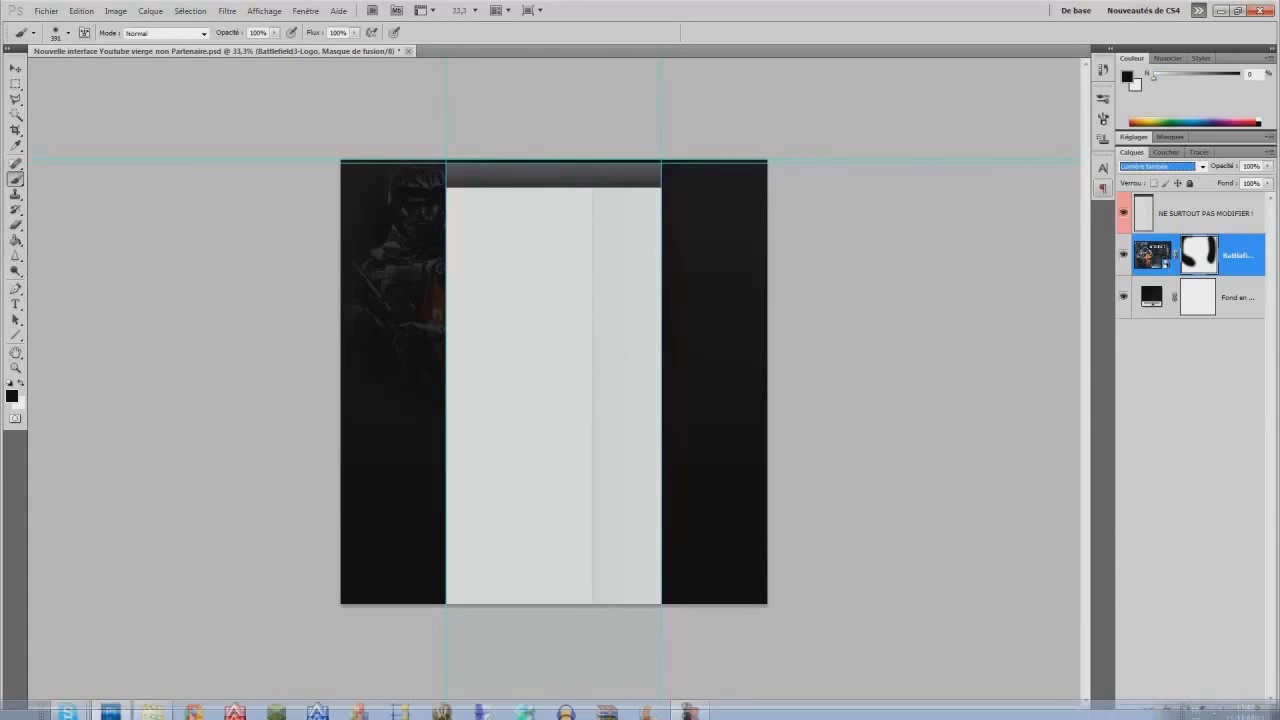
click(153, 708)
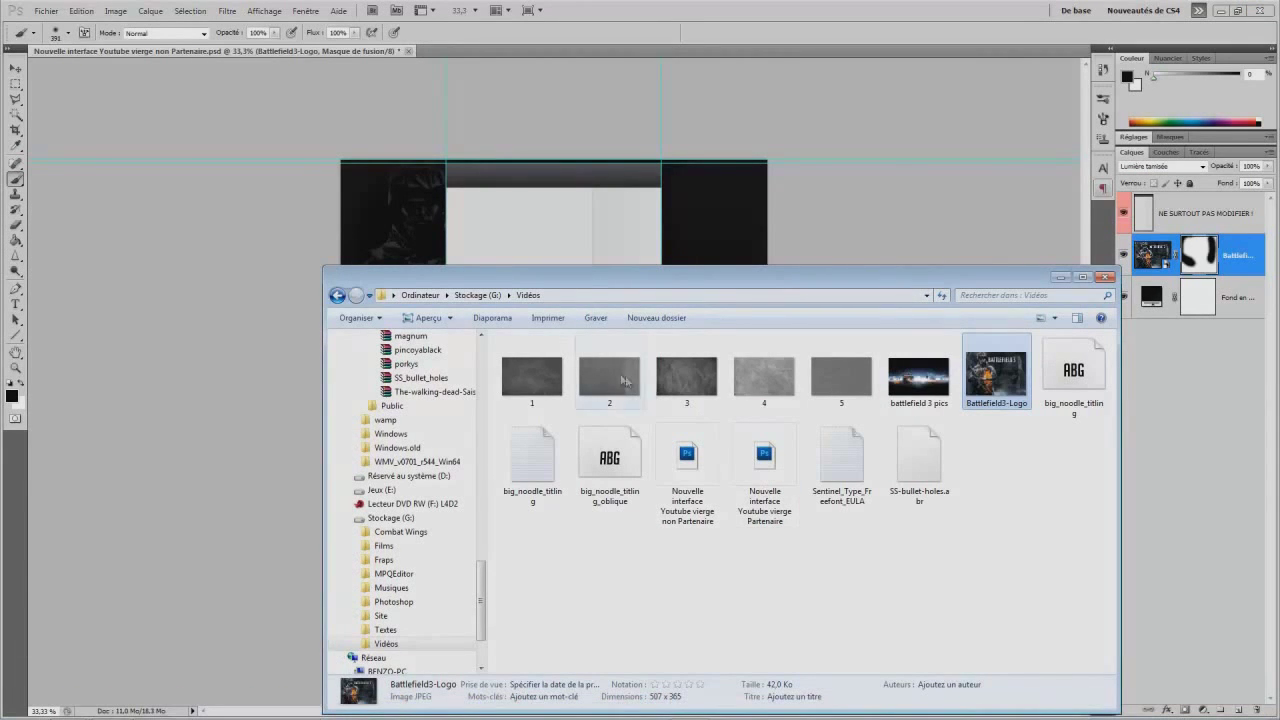
click(565, 383)
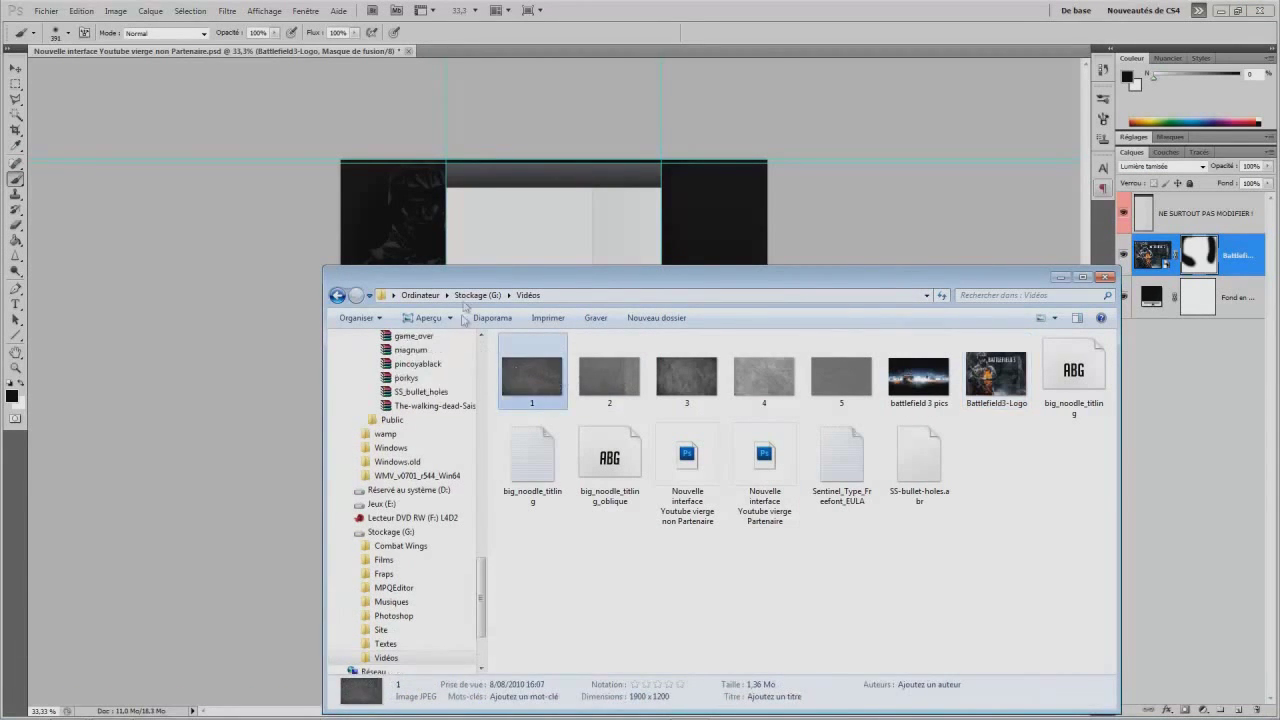
click(450, 250)
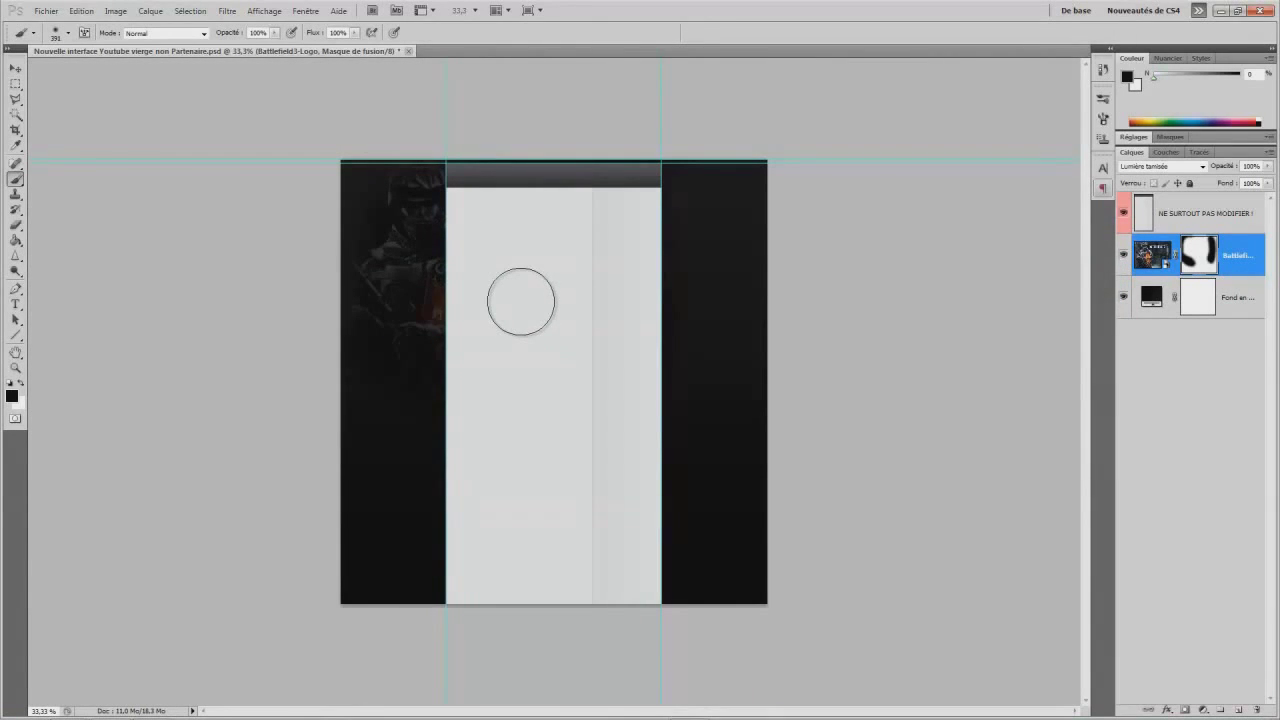
Step: Shift the Battlefield3-Logo image slightly to the left within the page's left margin
click(15, 68)
drag(330, 310, 360, 343)
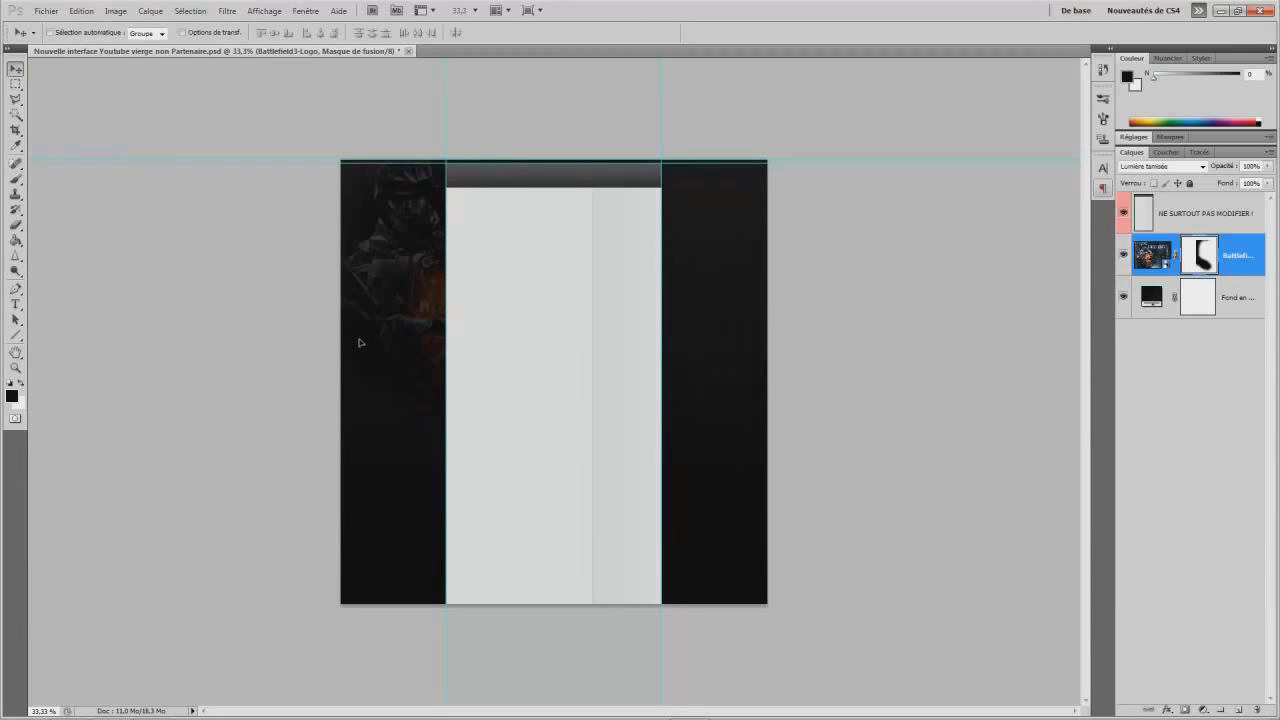
Step: Open the texture image 2.jpg and copy all of it into the YouTube interface document as a new layer
key(alt+Tab)
drag(609, 377, 540, 40)
click(15, 84)
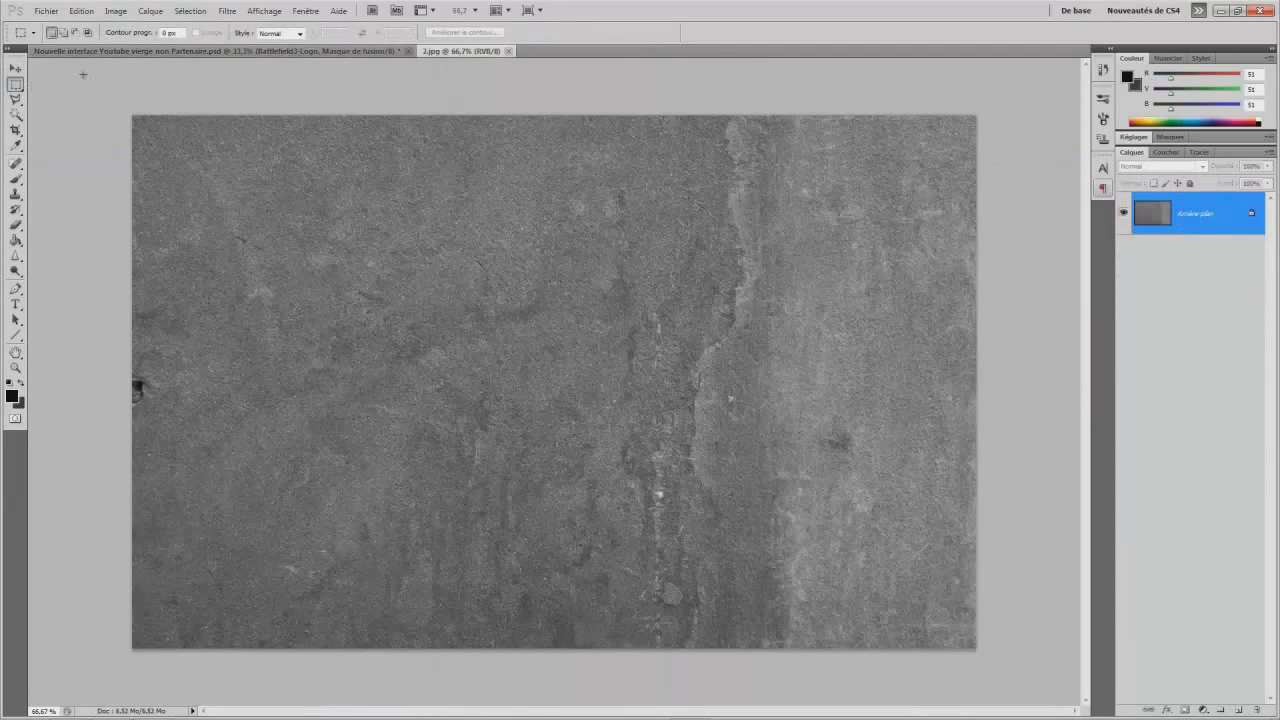
key(ctrl+a)
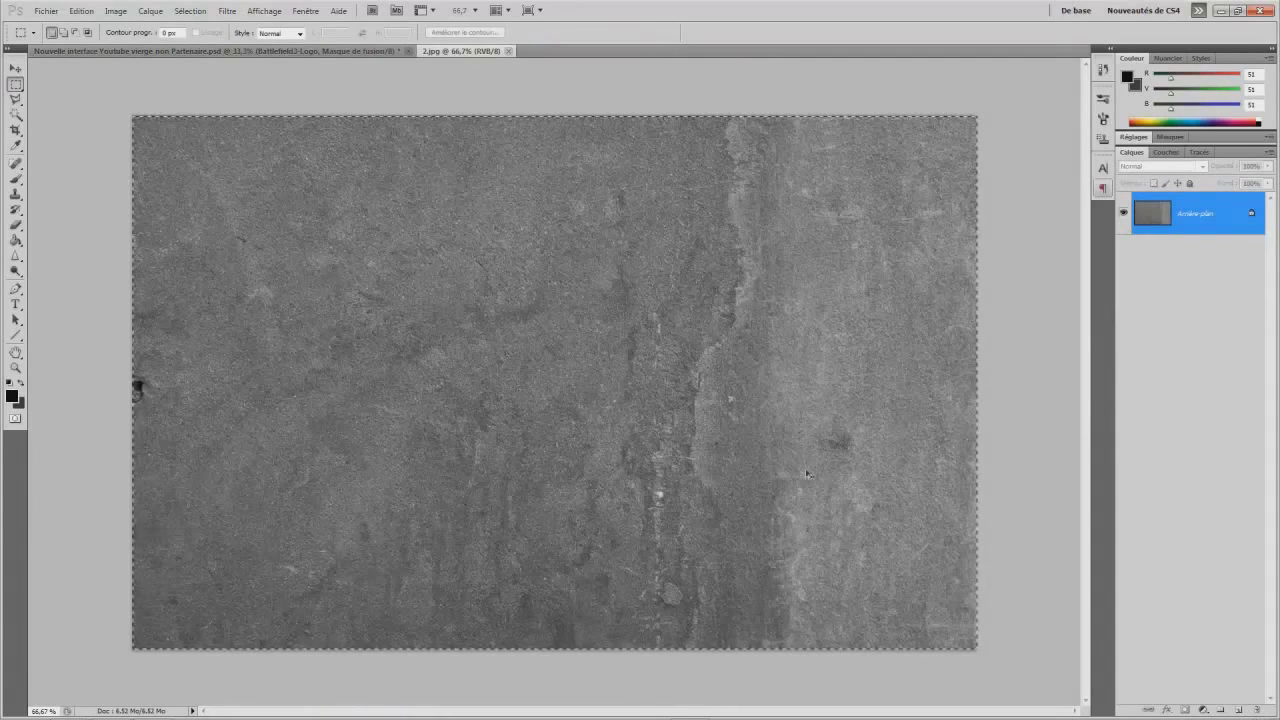
key(ctrl+Tab)
key(ctrl+v)
Step: Scale the pasted texture to about 33.48% and position it at the bottom of the page's right margin
key(ctrl+t)
drag(341, 250, 622, 437)
drag(723, 485, 697, 573)
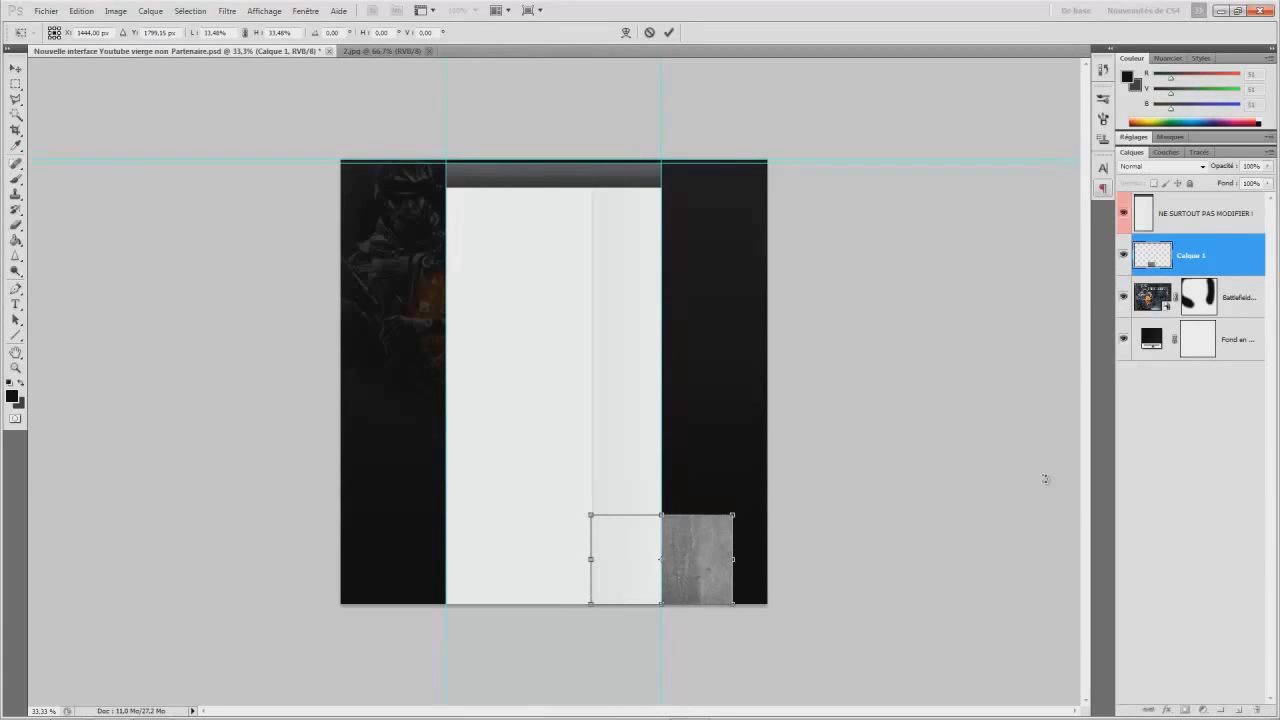
key(Return)
Step: Duplicate the texture tile four times and stack the copies up the right margin with varied horizontal offsets
key(m)
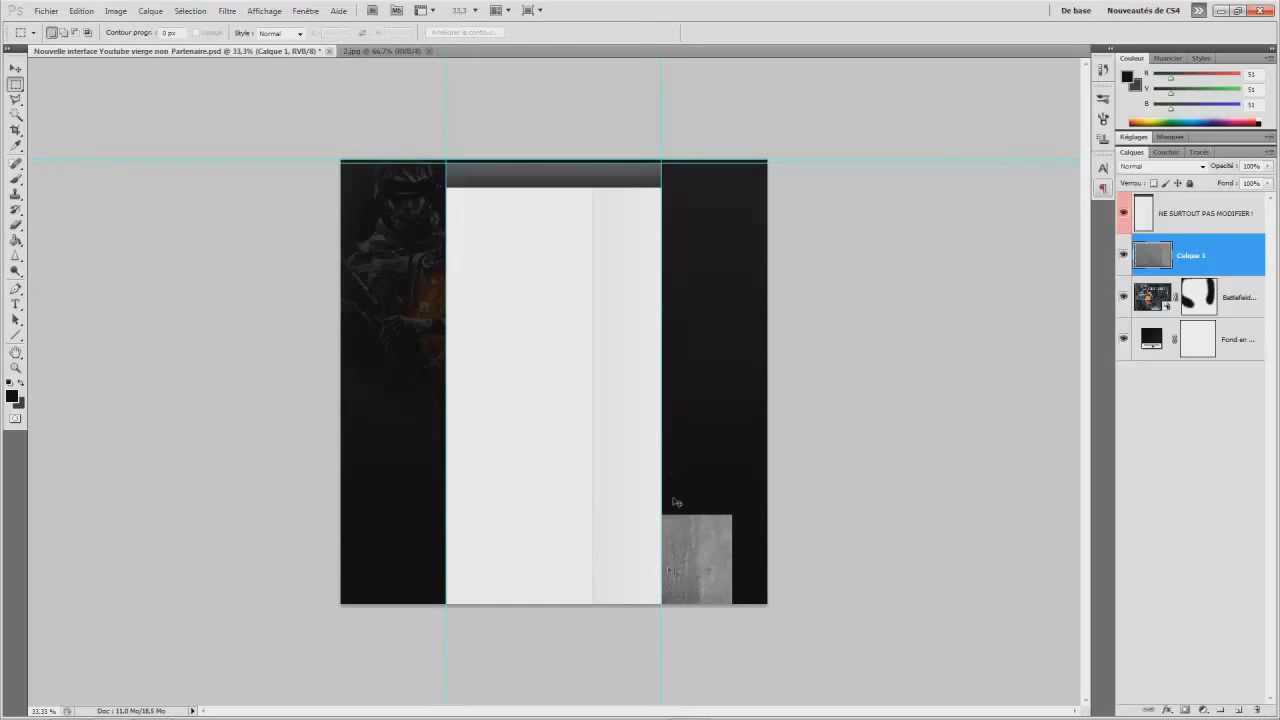
key(ctrl+j)
click(15, 68)
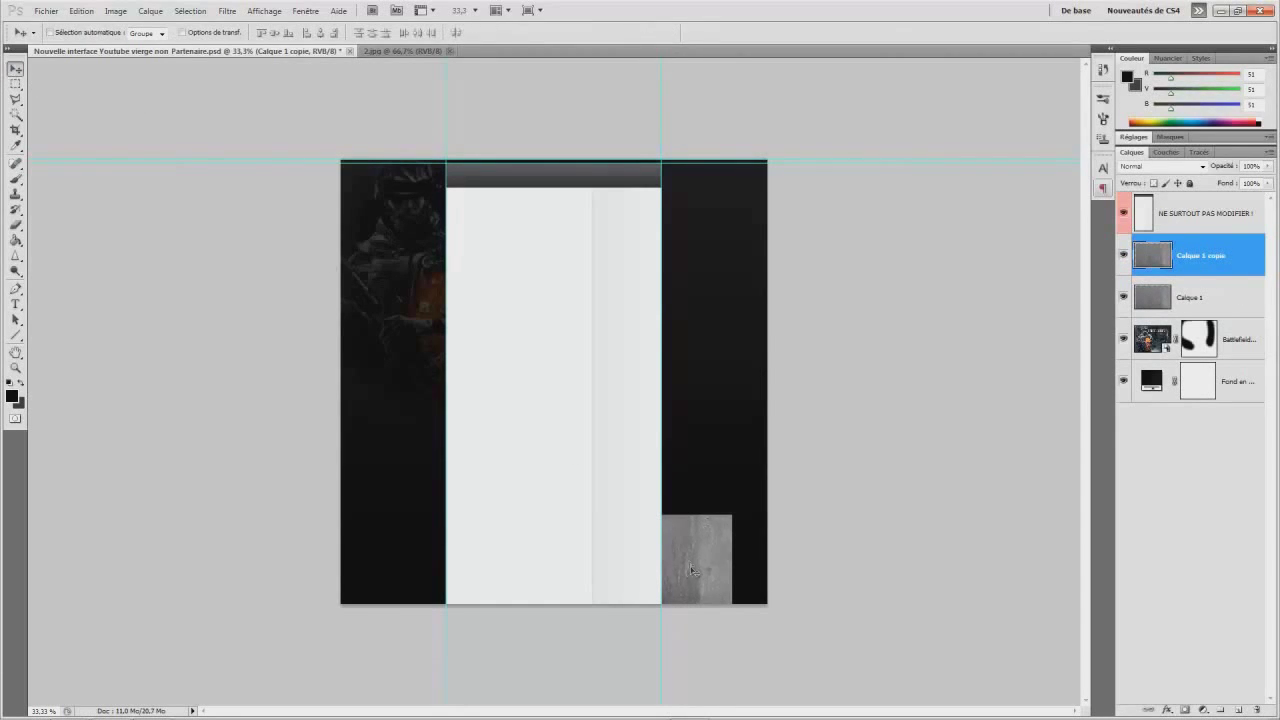
drag(691, 571, 700, 245)
key(ctrl+j)
key(ctrl+j)
key(ctrl+j)
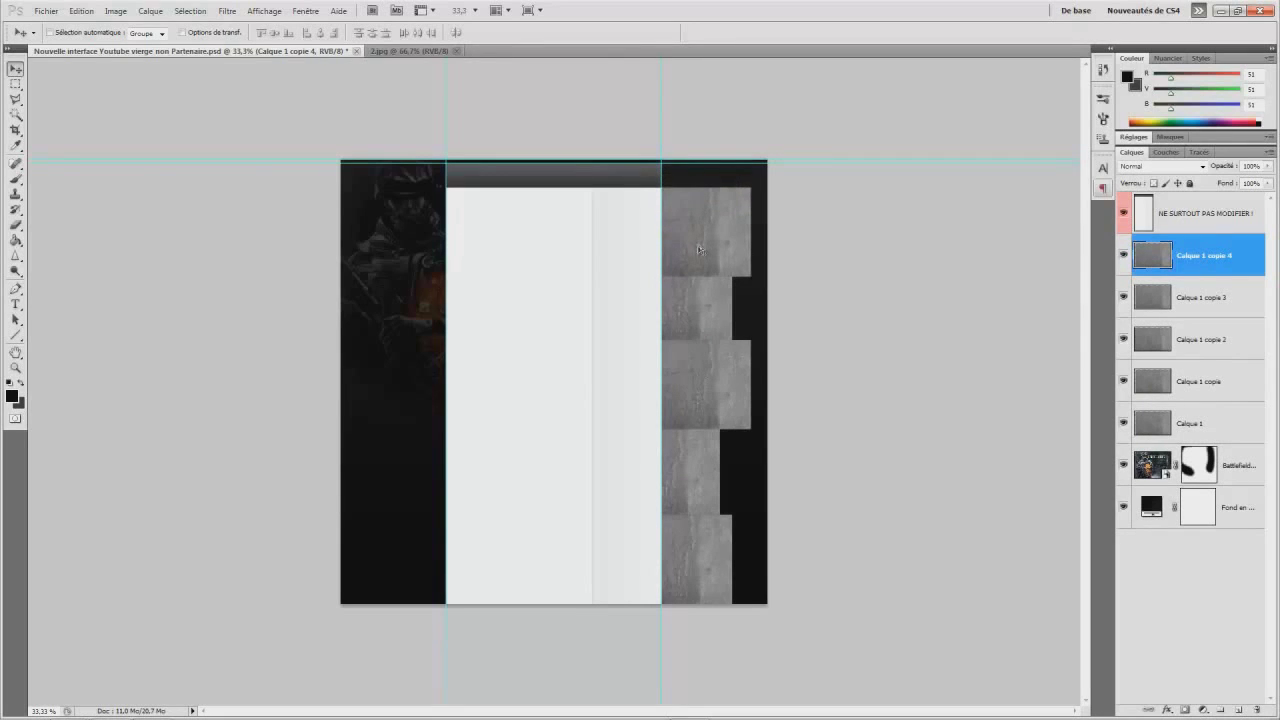
Step: Merge the texture copies with the original tile into the single layer Calque 1
key(ctrl+e)
key(ctrl+e)
key(ctrl+e)
key(ctrl+e)
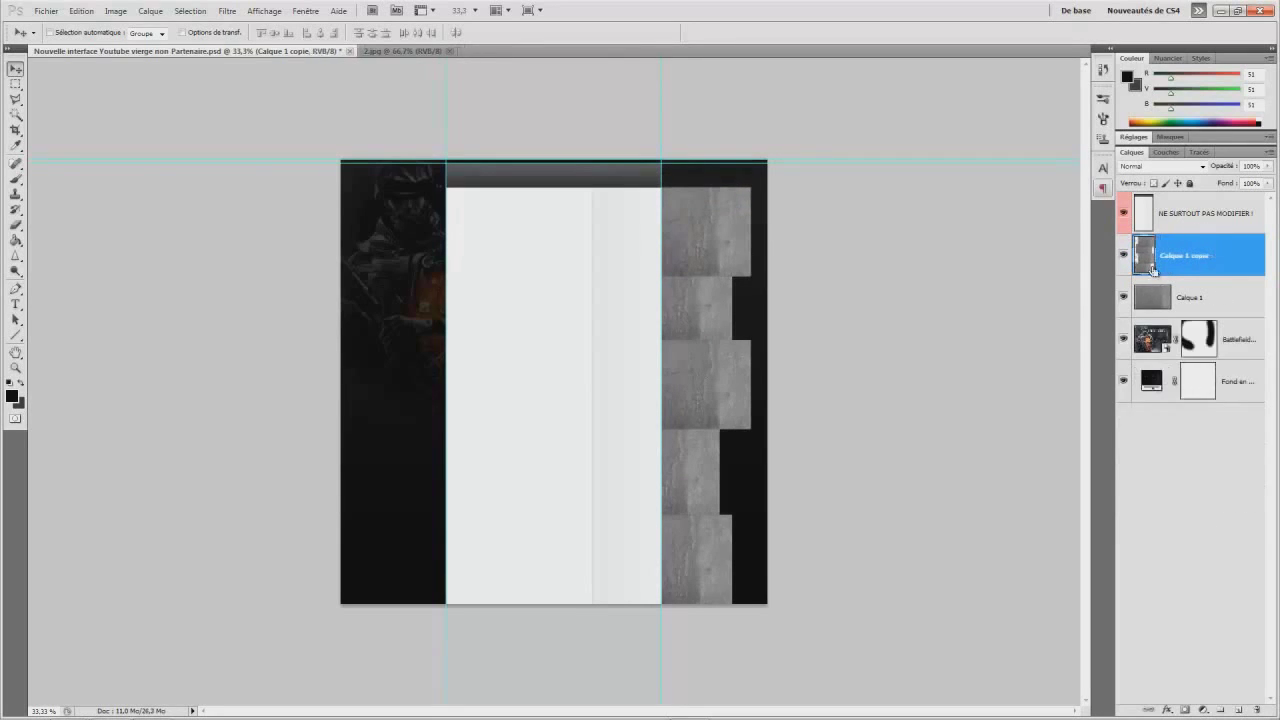
Step: Add a layer mask to the merged texture layer and set its blend mode to Lumière tamisée
click(1185, 709)
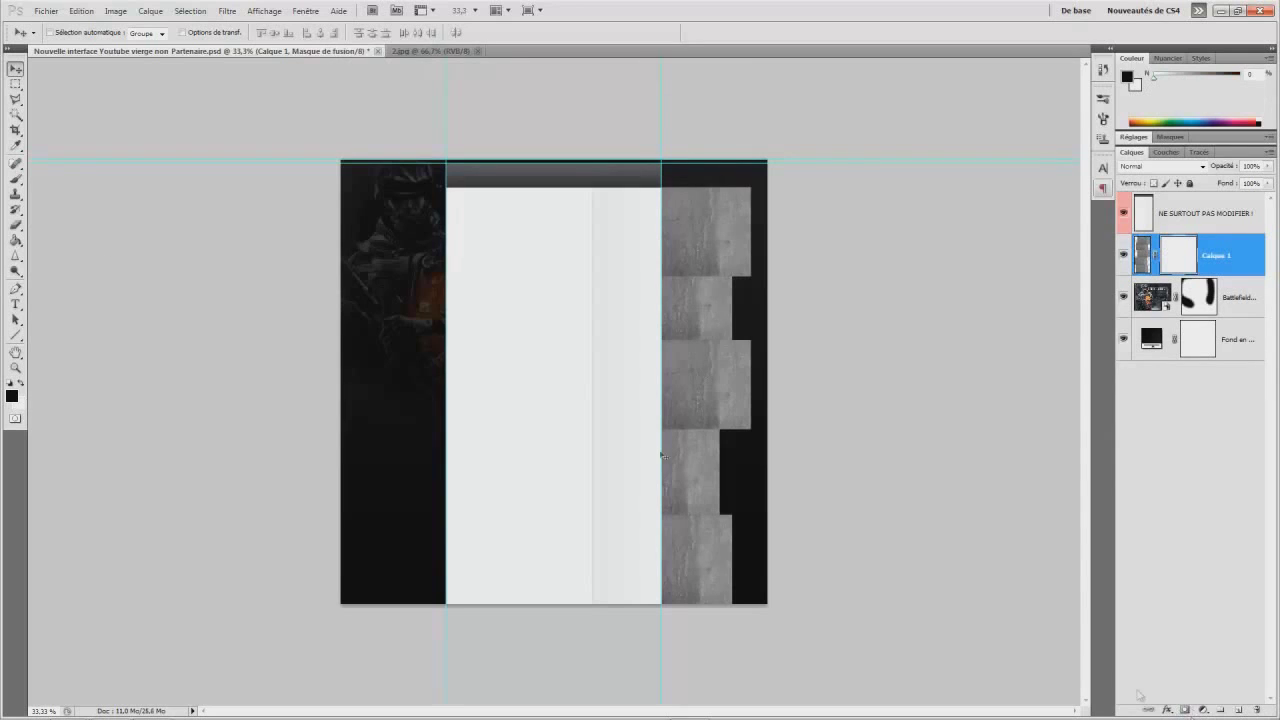
click(1172, 166)
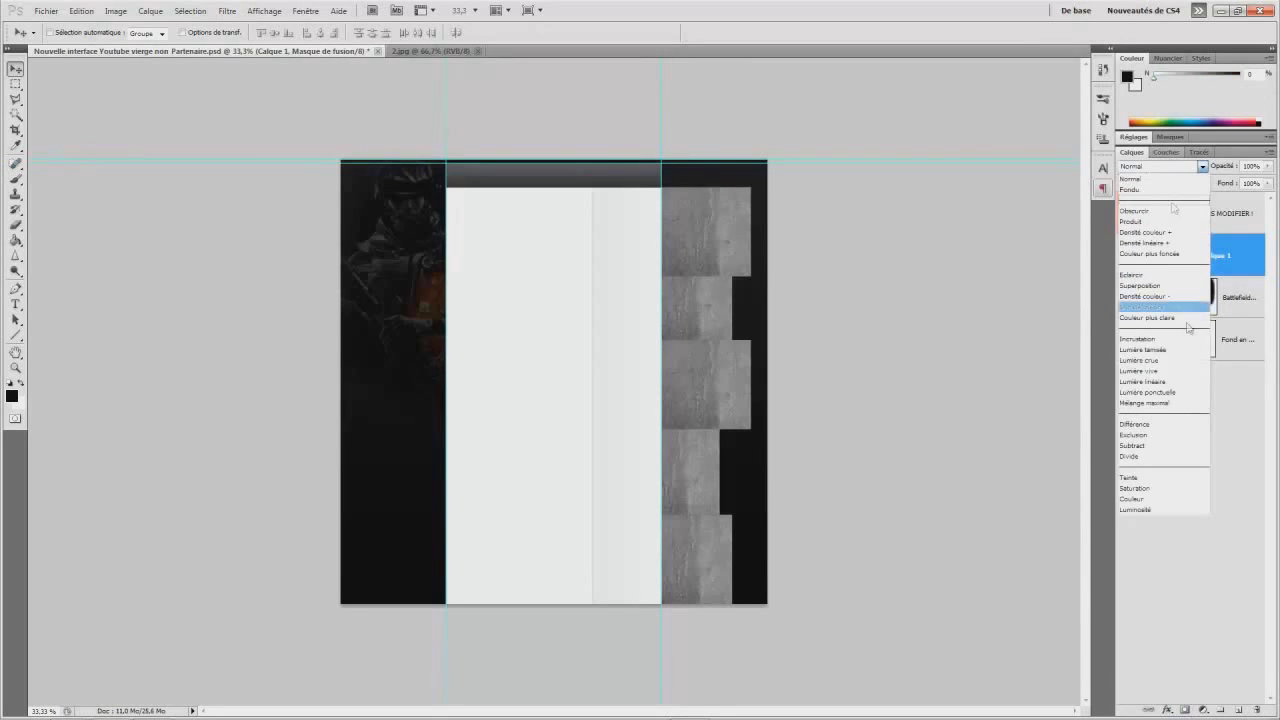
click(1150, 350)
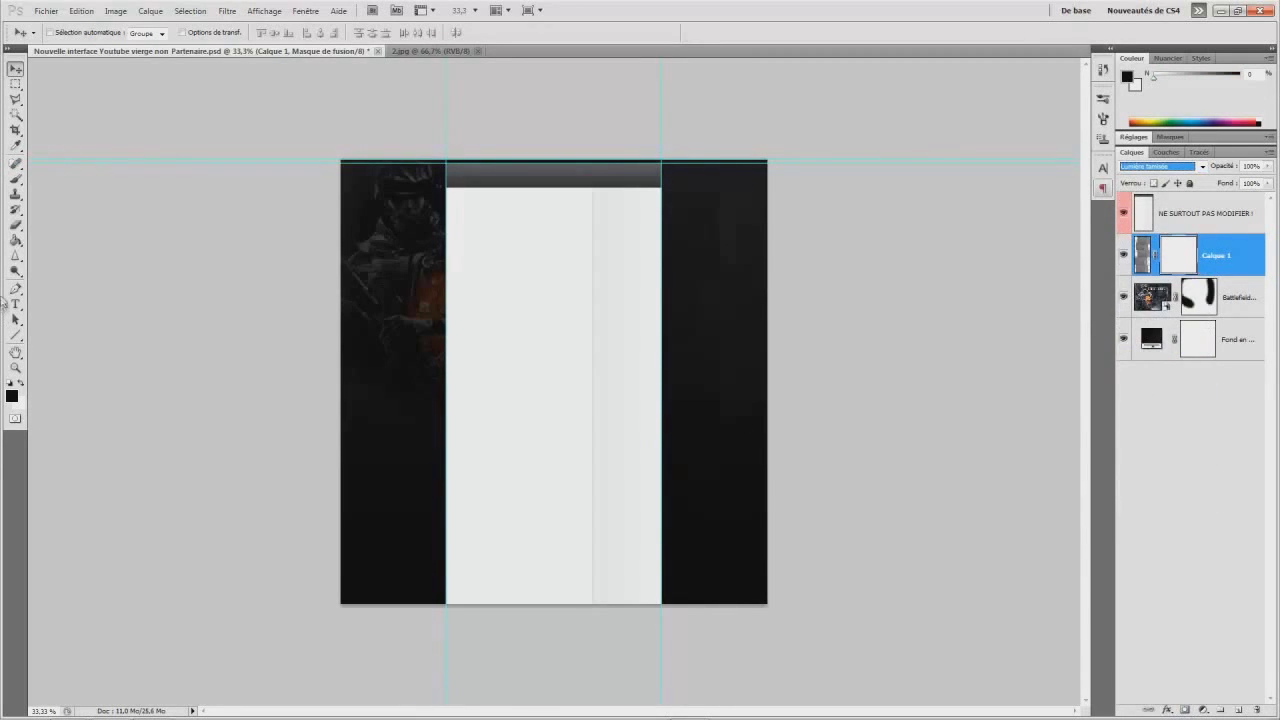
Step: Paint black with the 391 px brush along the right edge of Calque 1's mask, from top to bottom, to hide the texture's uneven edge
click(15, 180)
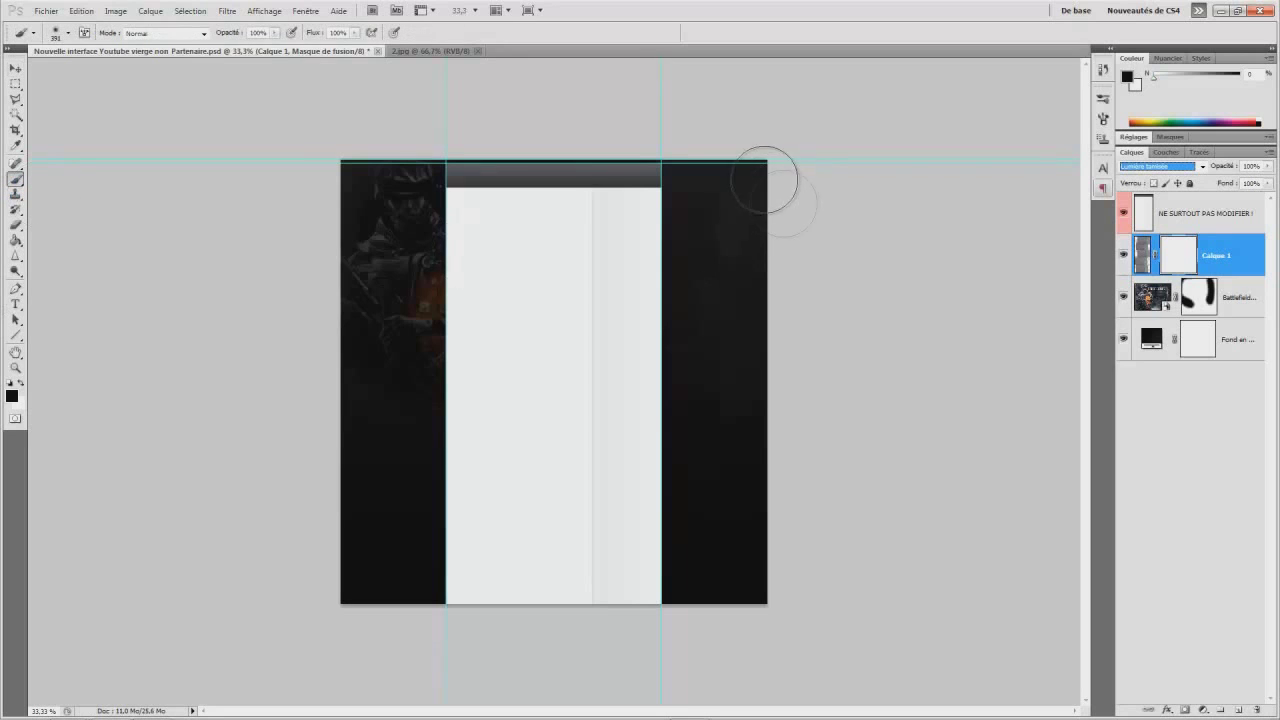
key(alt)
mouse_move(782, 207)
mouse_down()
mouse_move(761, 462)
mouse_move(778, 620)
mouse_up()
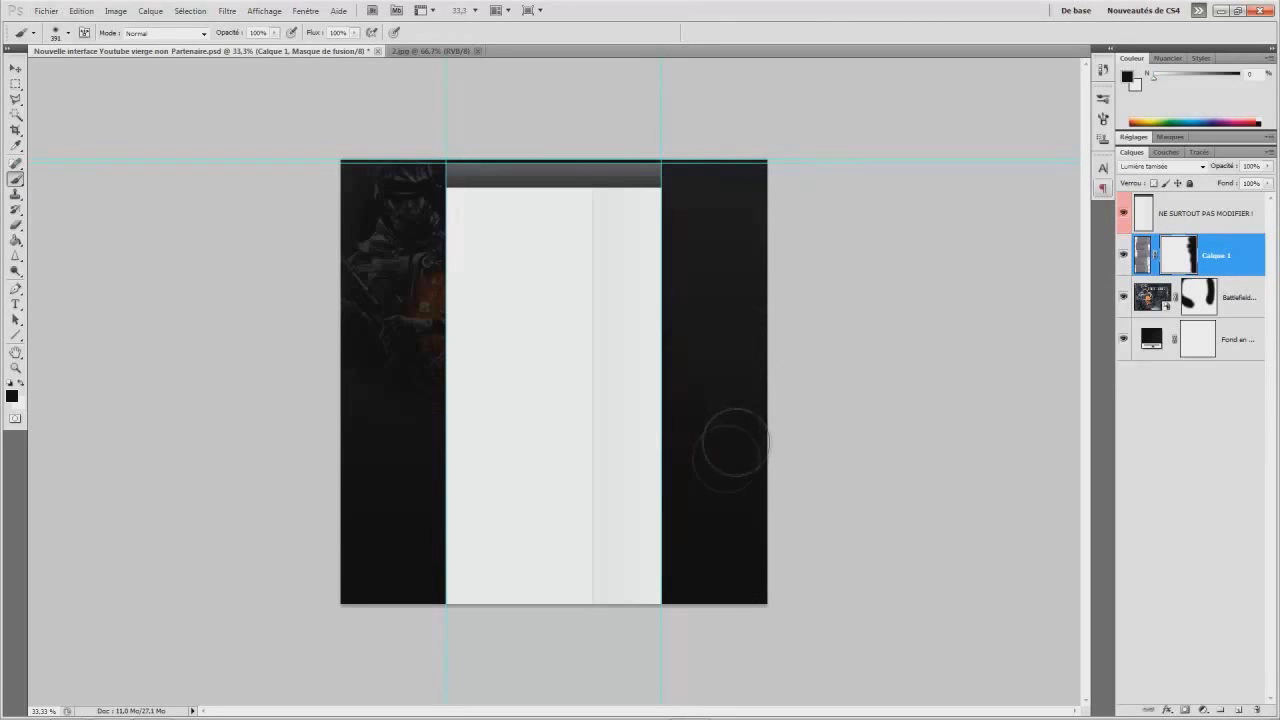
scroll(789, 371, up, 1)
scroll(800, 389, up, 3)
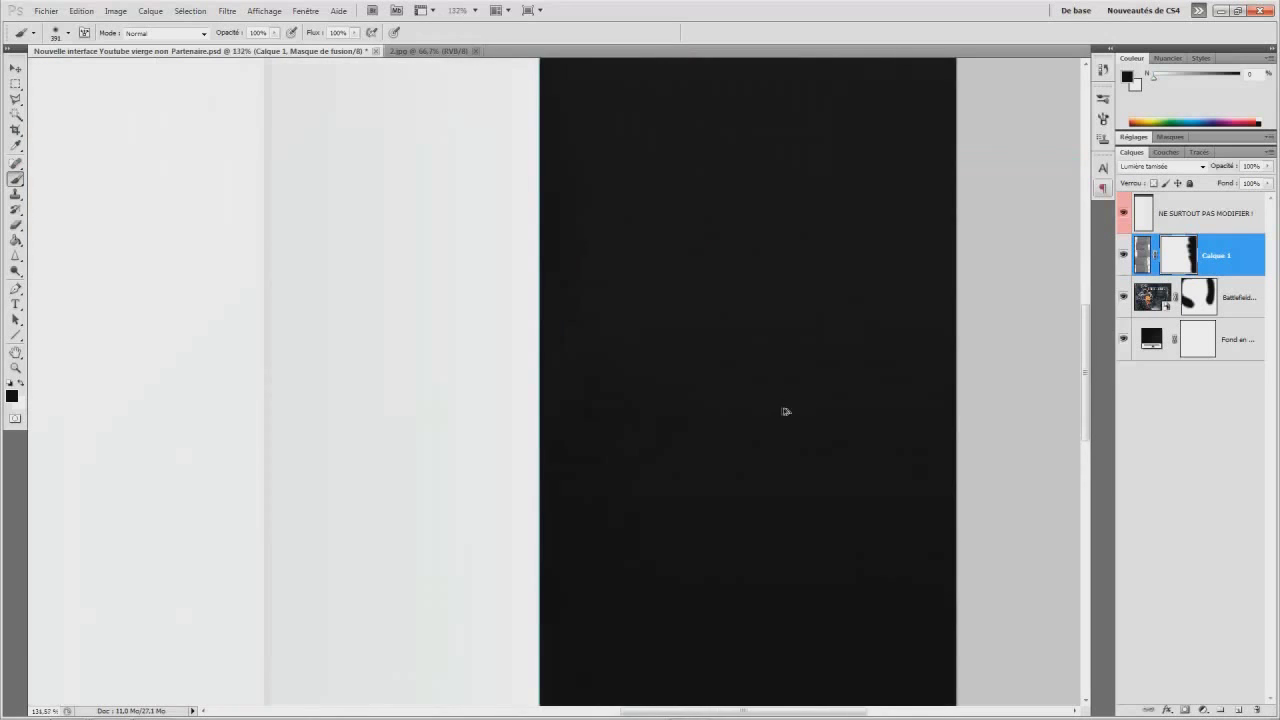
scroll(679, 369, down, 3)
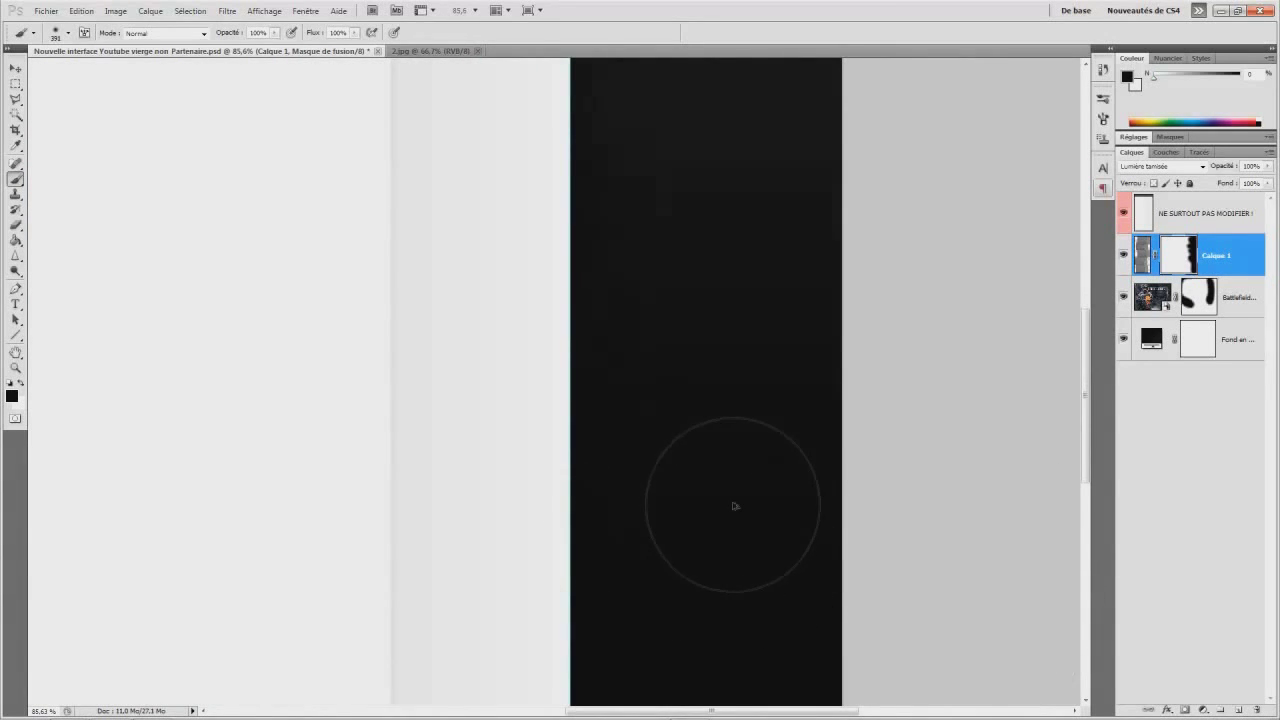
scroll(737, 506, down, 3)
scroll(706, 414, up, 5)
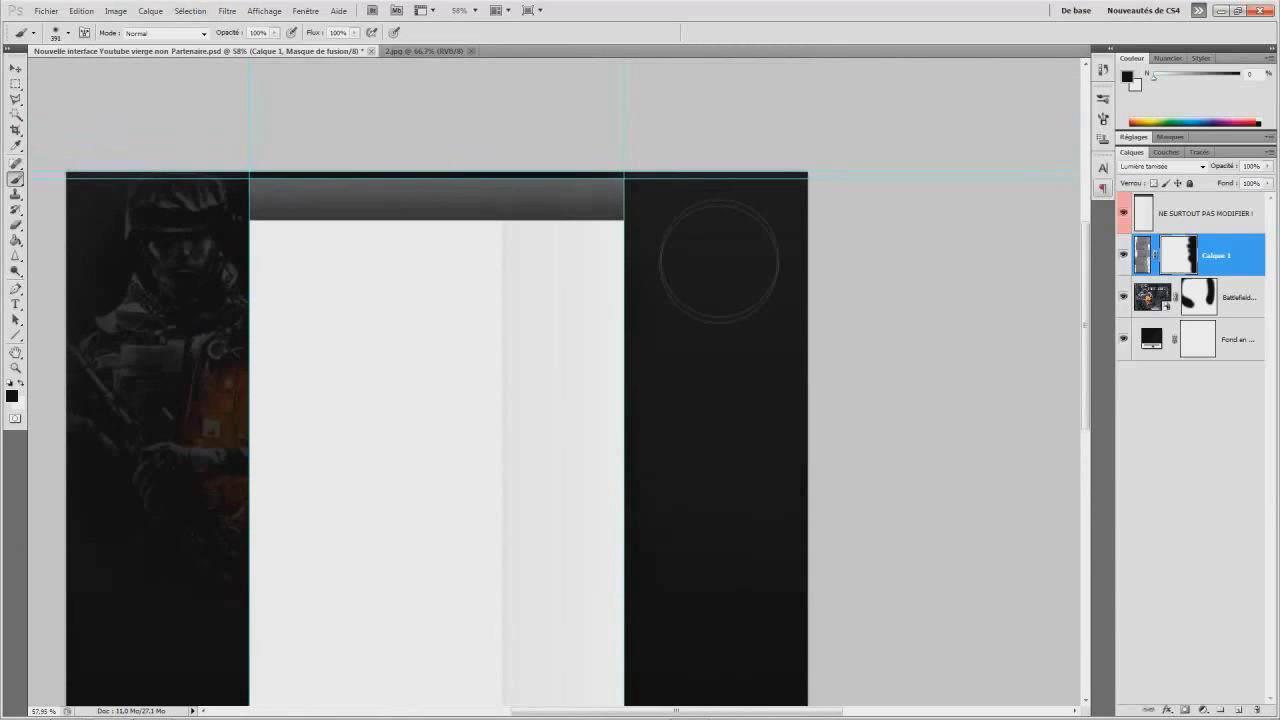
scroll(720, 336, down, 2)
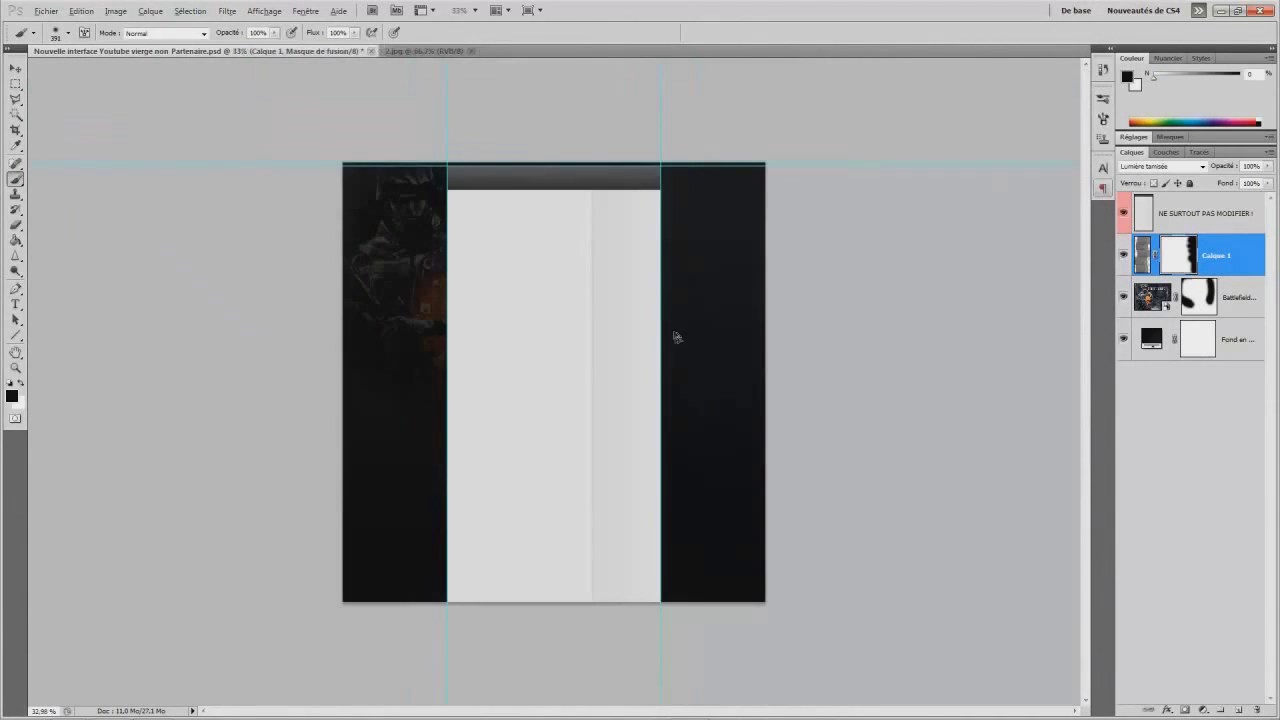
scroll(685, 340, up, 1)
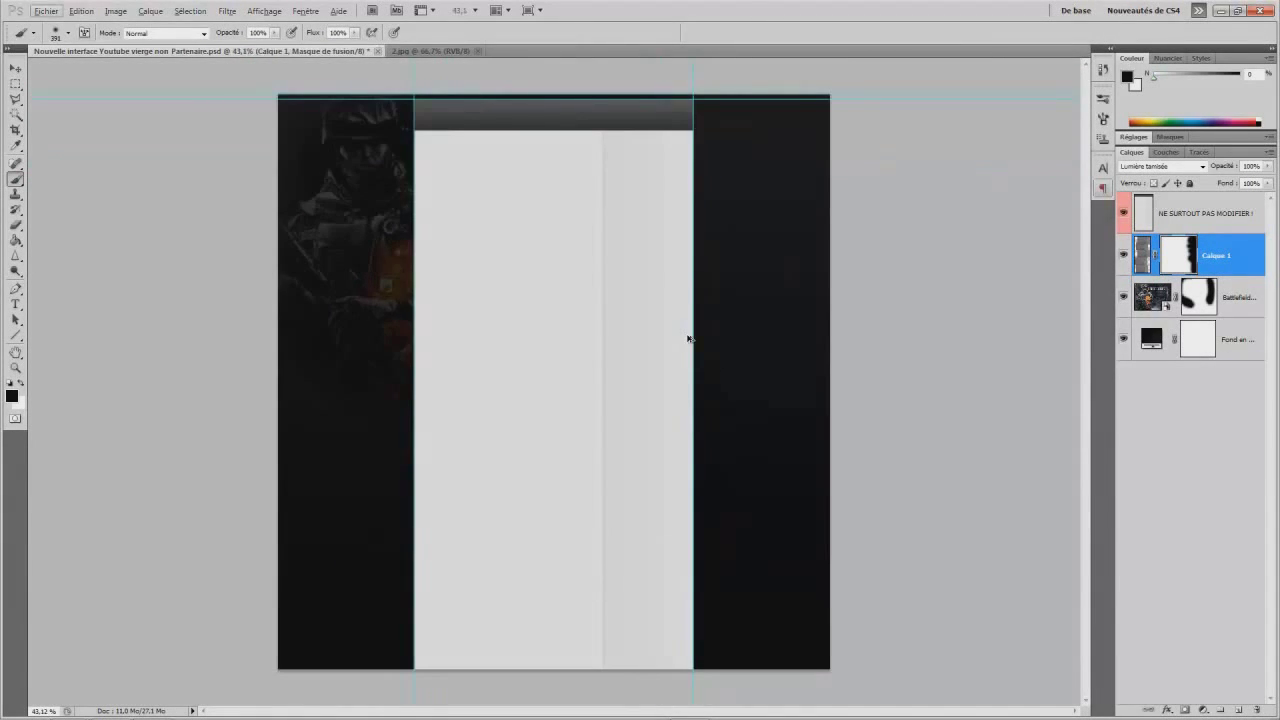
Step: Open the texture image 1.jpg from the Vidéos folder and copy it whole into the YouTube template as a new layer
key(alt+Tab)
click(535, 378)
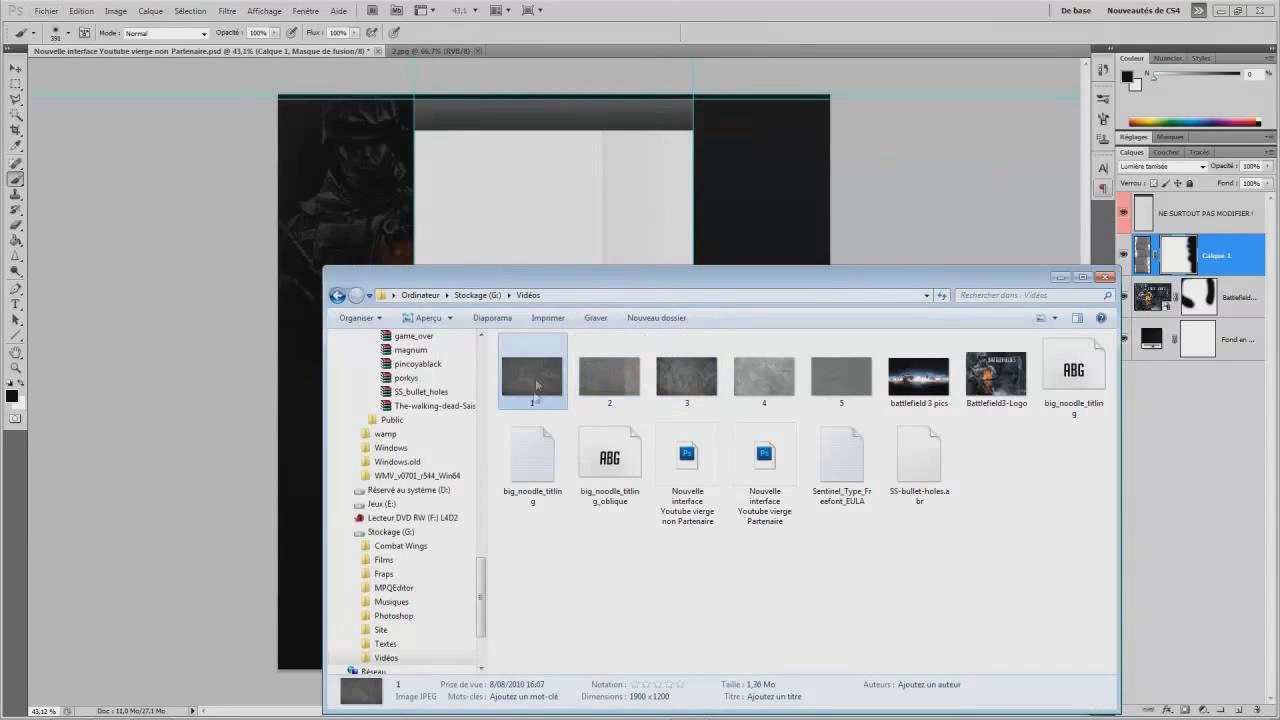
drag(528, 358, 527, 40)
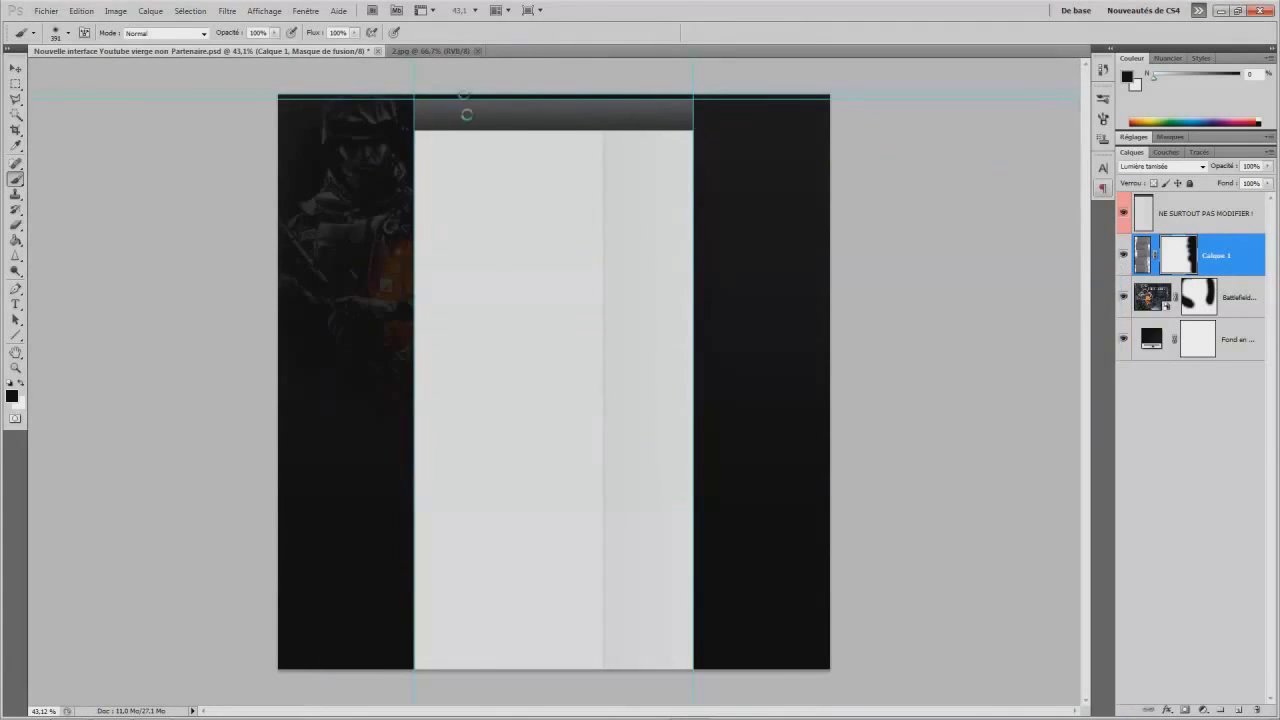
click(15, 84)
key(ctrl+a)
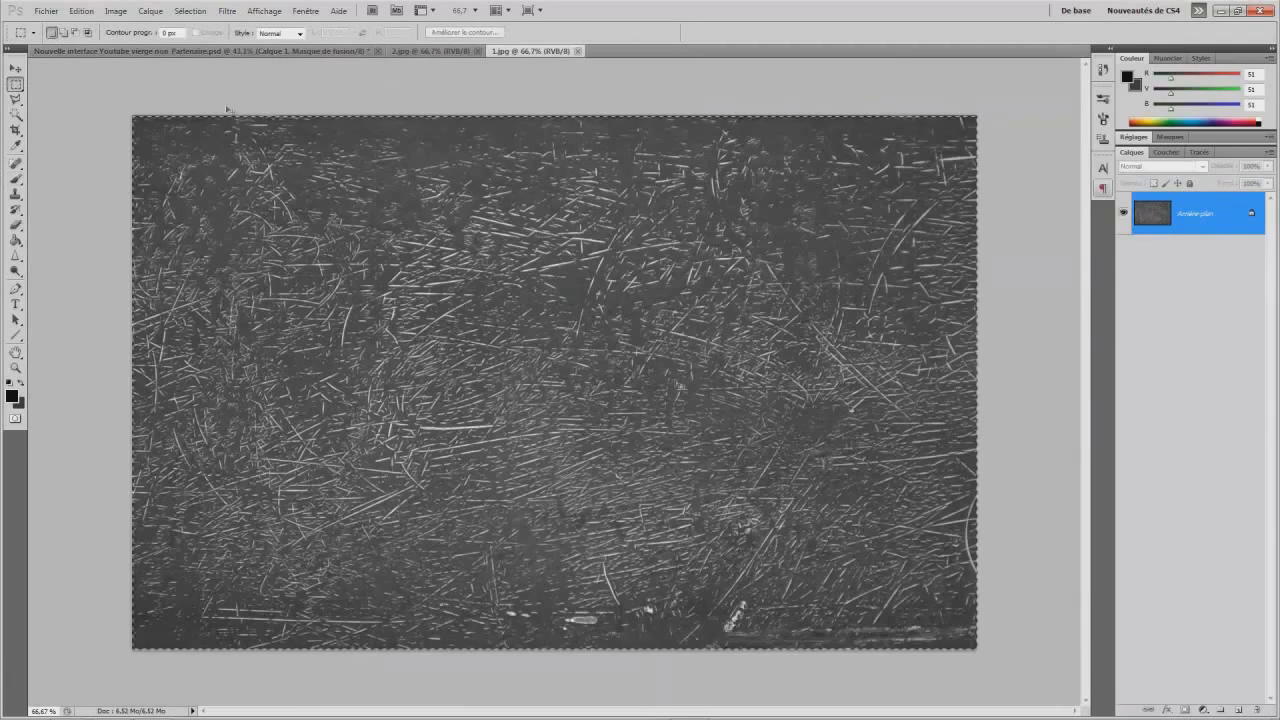
click(105, 50)
key(ctrl+v)
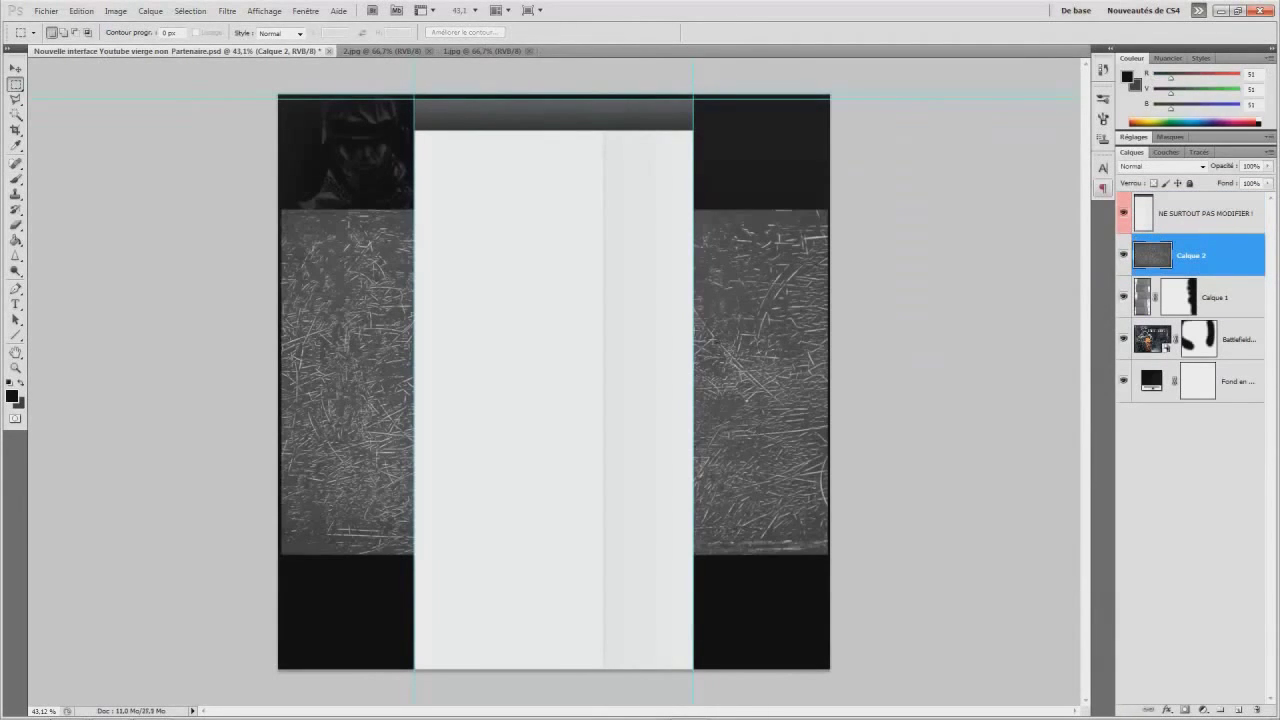
Step: Scale down the pasted scratched texture and position it at the bottom of the page's right margin
key(ctrl+t)
drag(285, 212, 522, 368)
drag(793, 527, 765, 645)
key(m)
key(Return)
Step: Duplicate the scratched tile twice, stack the copies up the right margin, and merge all three tiles into the single layer Calque 2
key(ctrl+j)
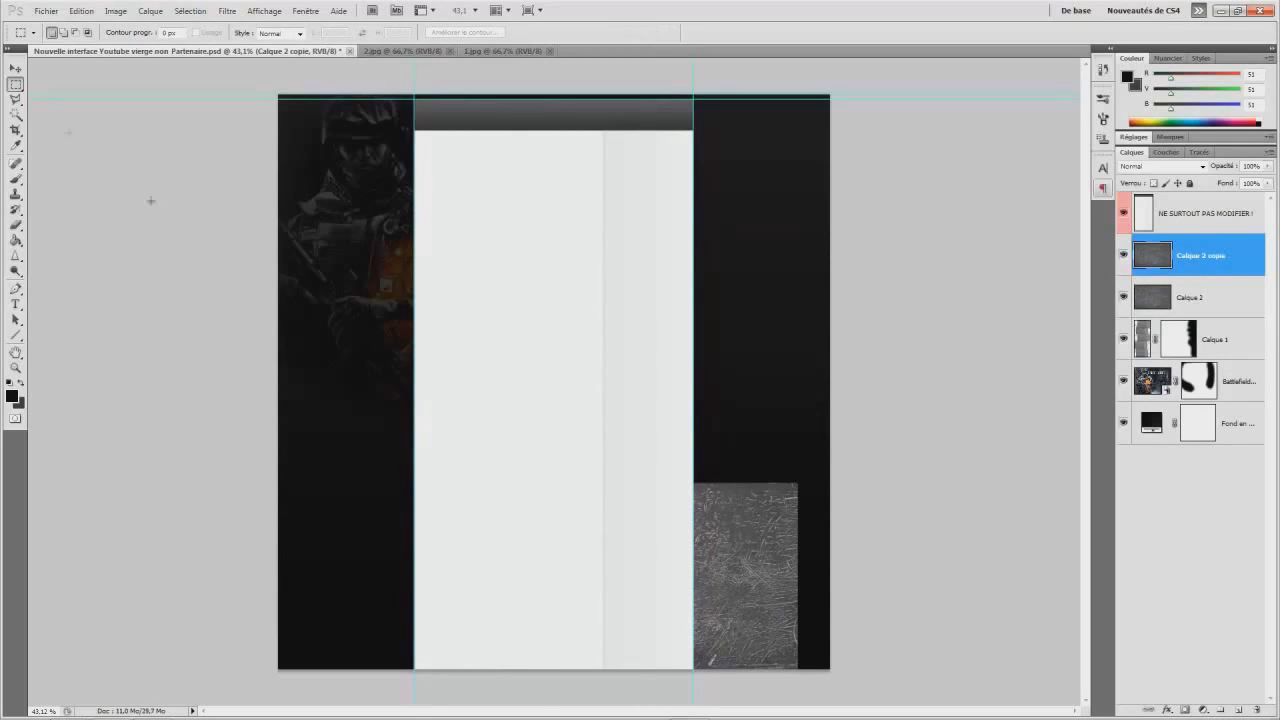
key(v)
drag(748, 585, 732, 224)
key(ctrl+j)
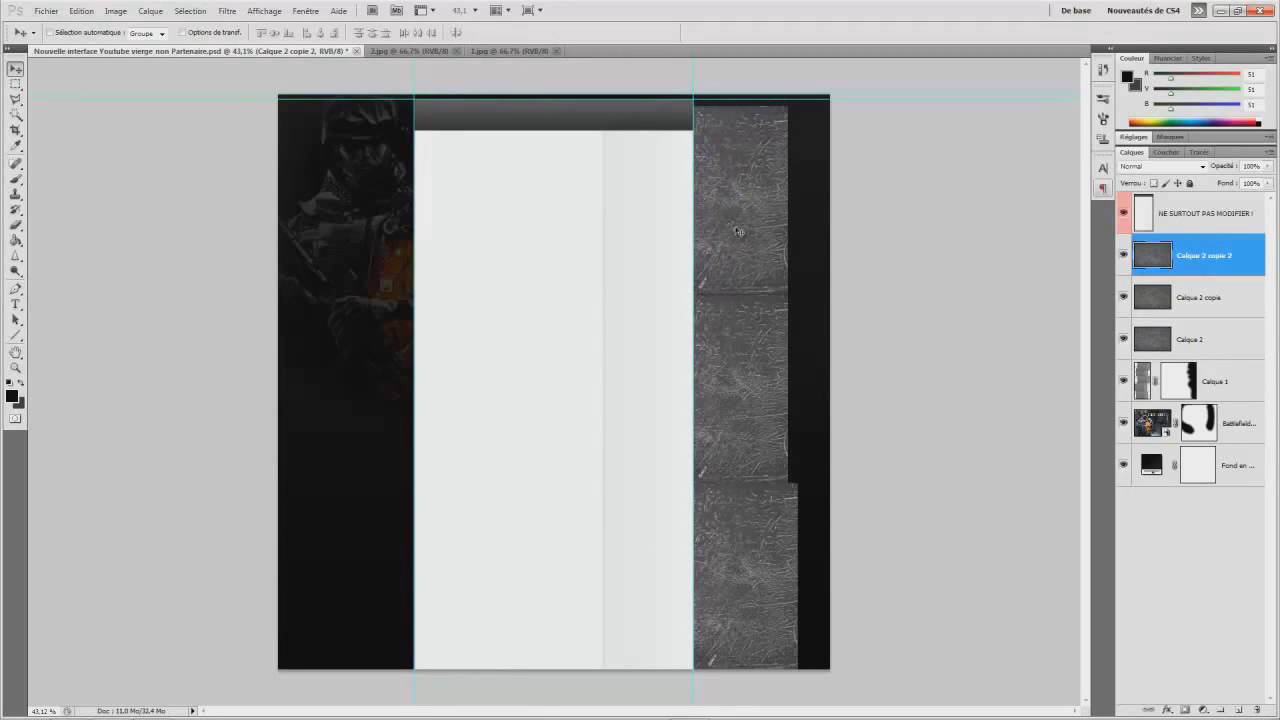
key(ctrl+e)
key(ctrl+e)
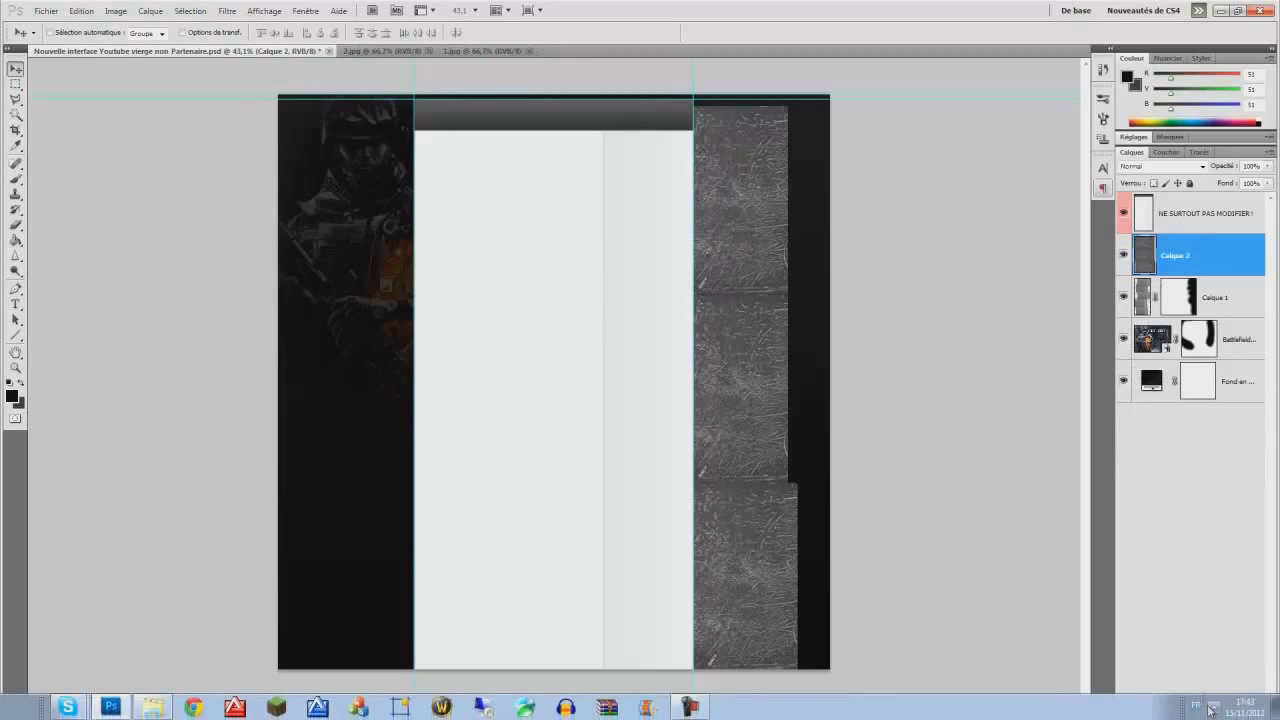
Step: Add a layer mask to Calque 2 and set its blend mode to Lumière tamisée
click(1186, 710)
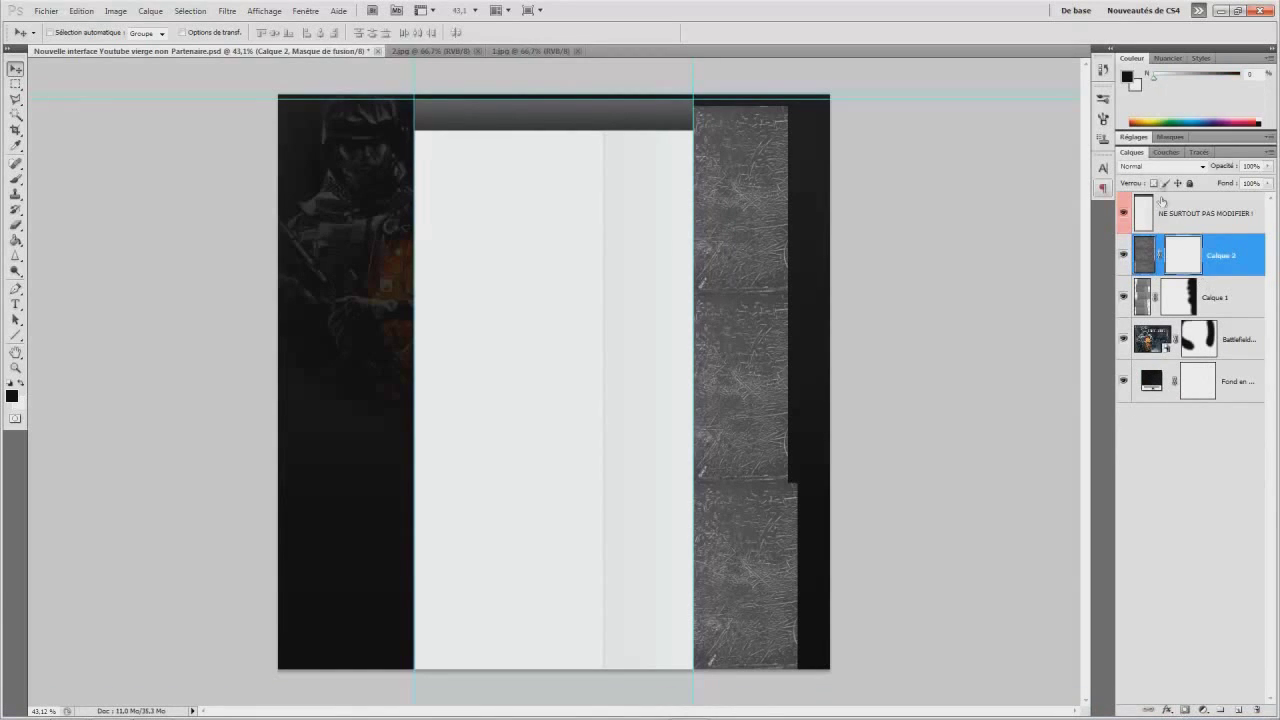
click(1156, 168)
click(1143, 330)
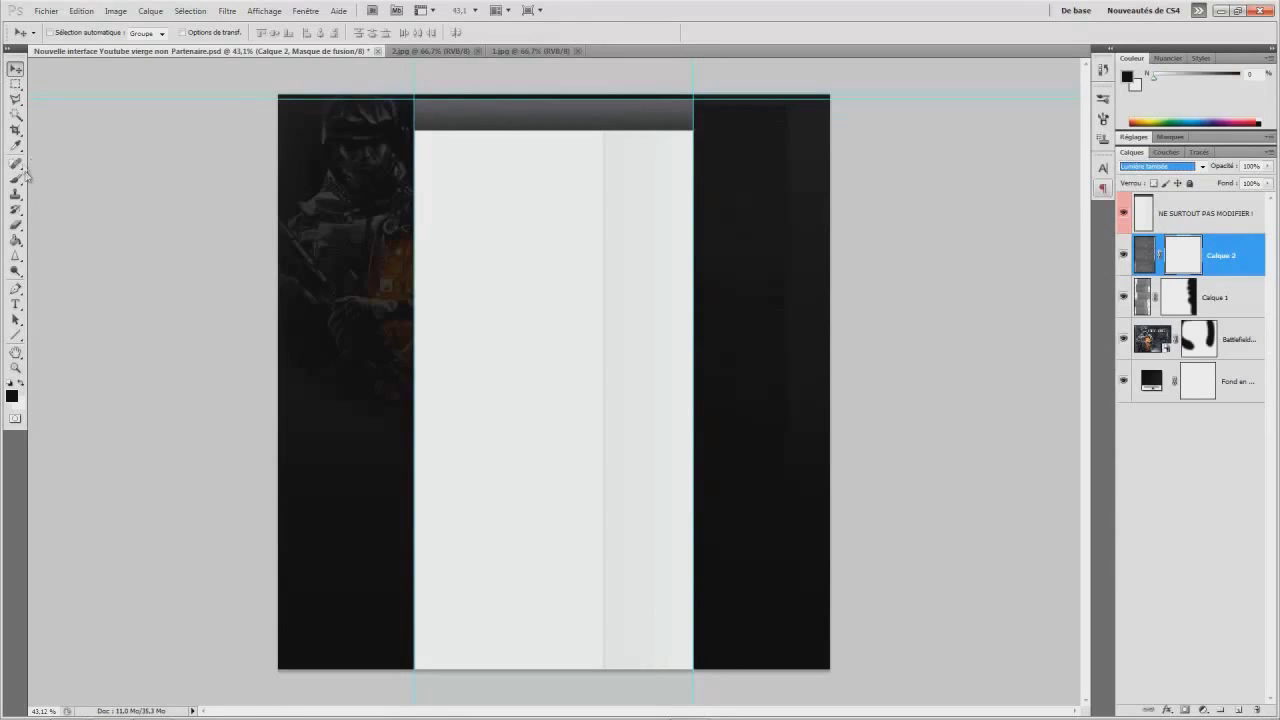
Step: Paint black on Calque 2's mask along the page's right edge to fade out the scratched texture's border
drag(788, 109, 803, 190)
mouse_move(827, 344)
mouse_down()
mouse_move(817, 242)
mouse_move(787, 130)
mouse_move(827, 262)
mouse_move(800, 327)
mouse_move(862, 315)
mouse_move(786, 337)
mouse_move(783, 440)
mouse_move(805, 417)
mouse_move(832, 459)
mouse_move(790, 420)
mouse_move(798, 451)
mouse_move(798, 245)
mouse_up()
mouse_move(807, 151)
mouse_down()
mouse_move(669, 90)
mouse_move(835, 211)
mouse_up()
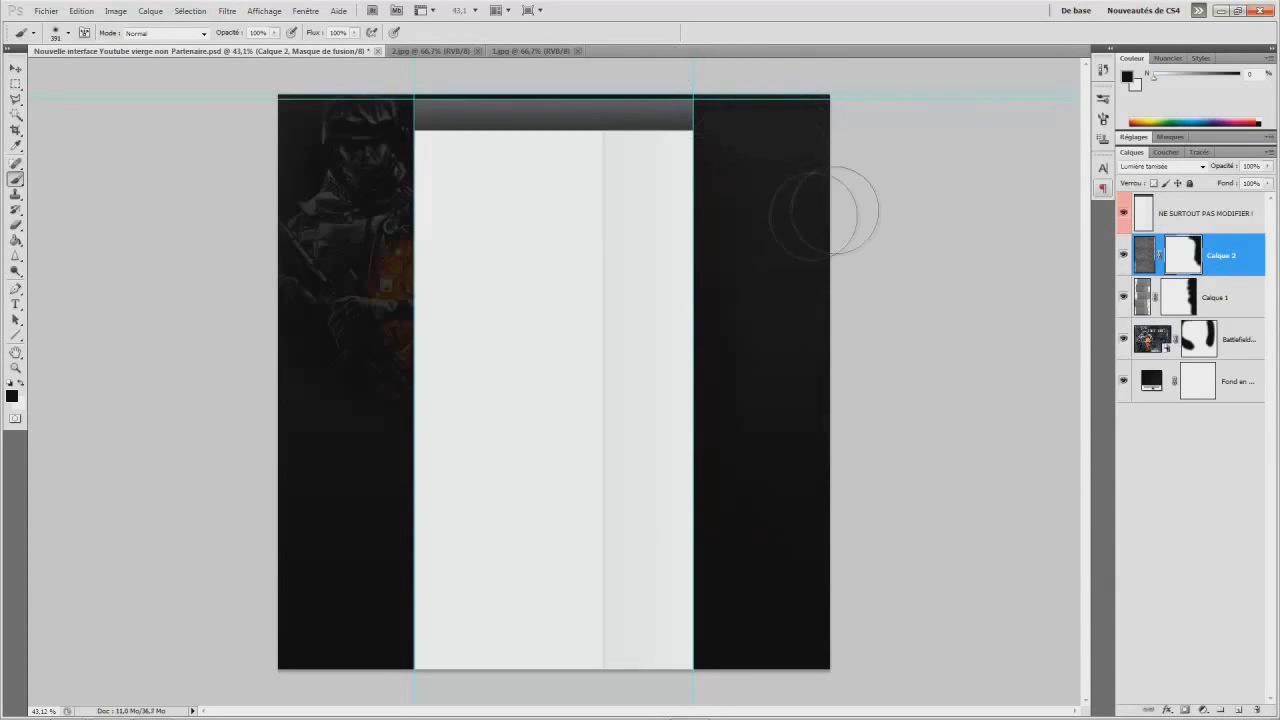
scroll(783, 213, up, 3)
scroll(769, 210, up, 2)
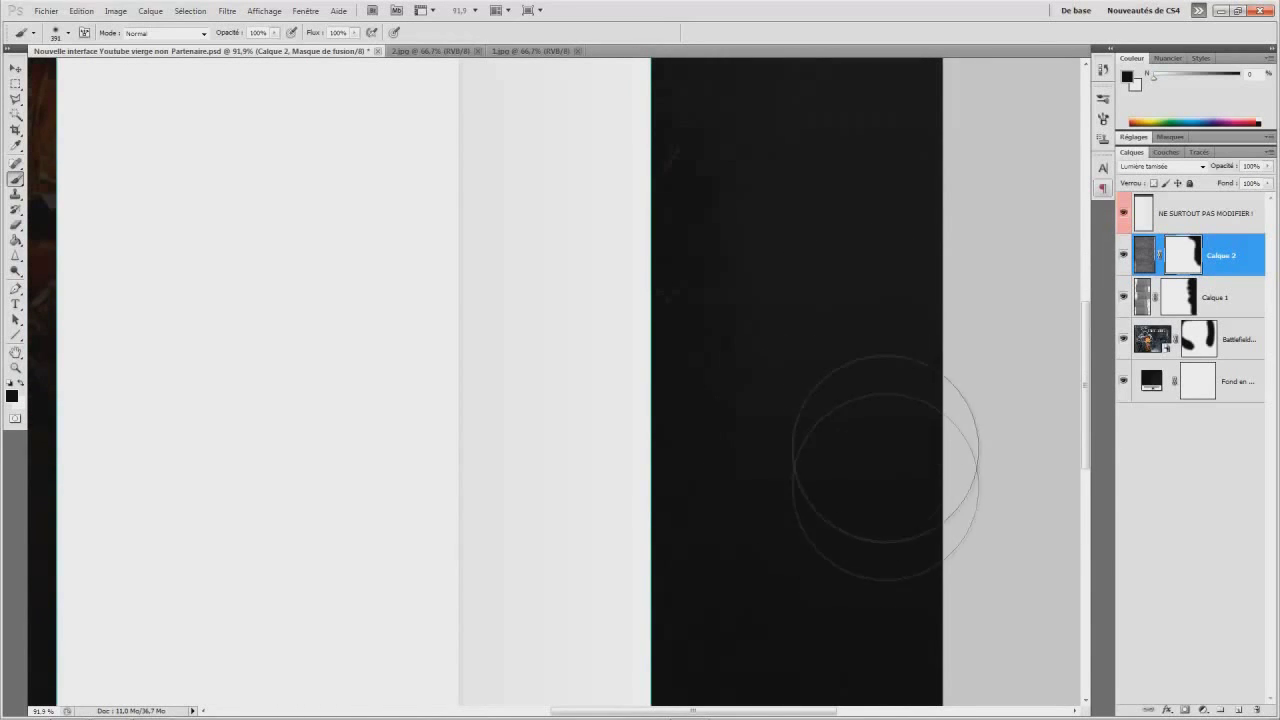
scroll(860, 411, down, 4)
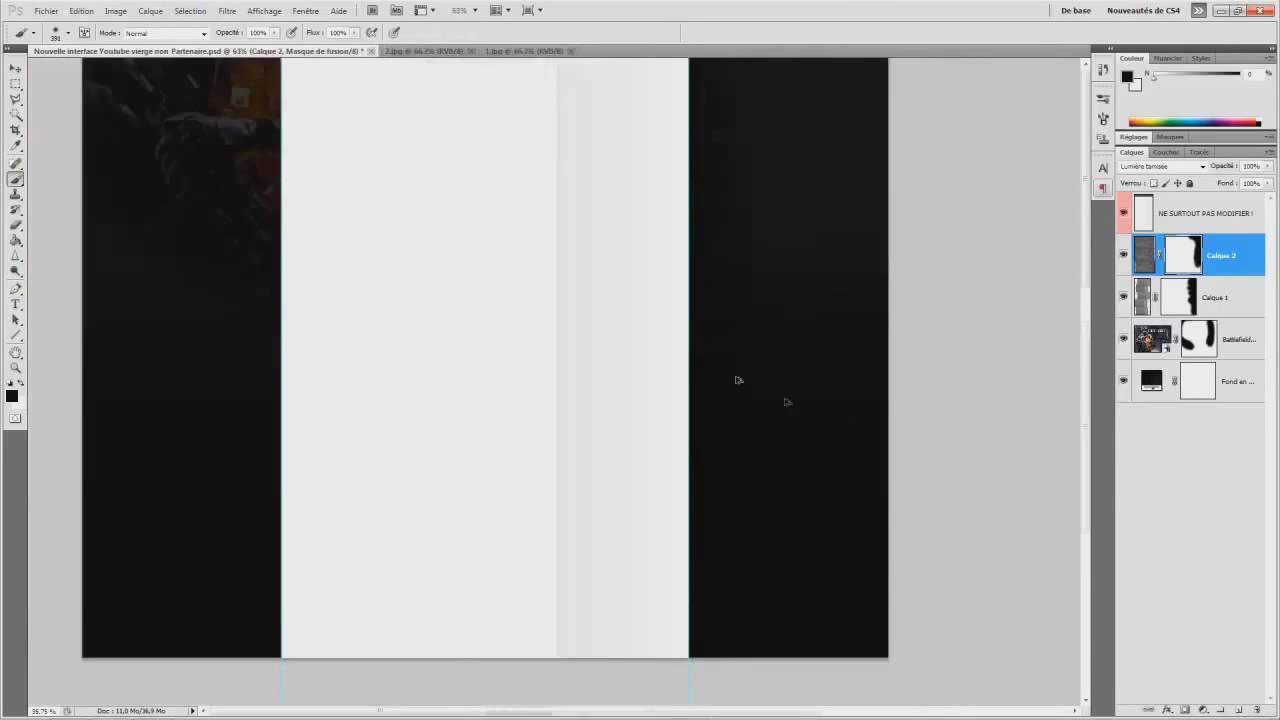
scroll(745, 230, up, 3)
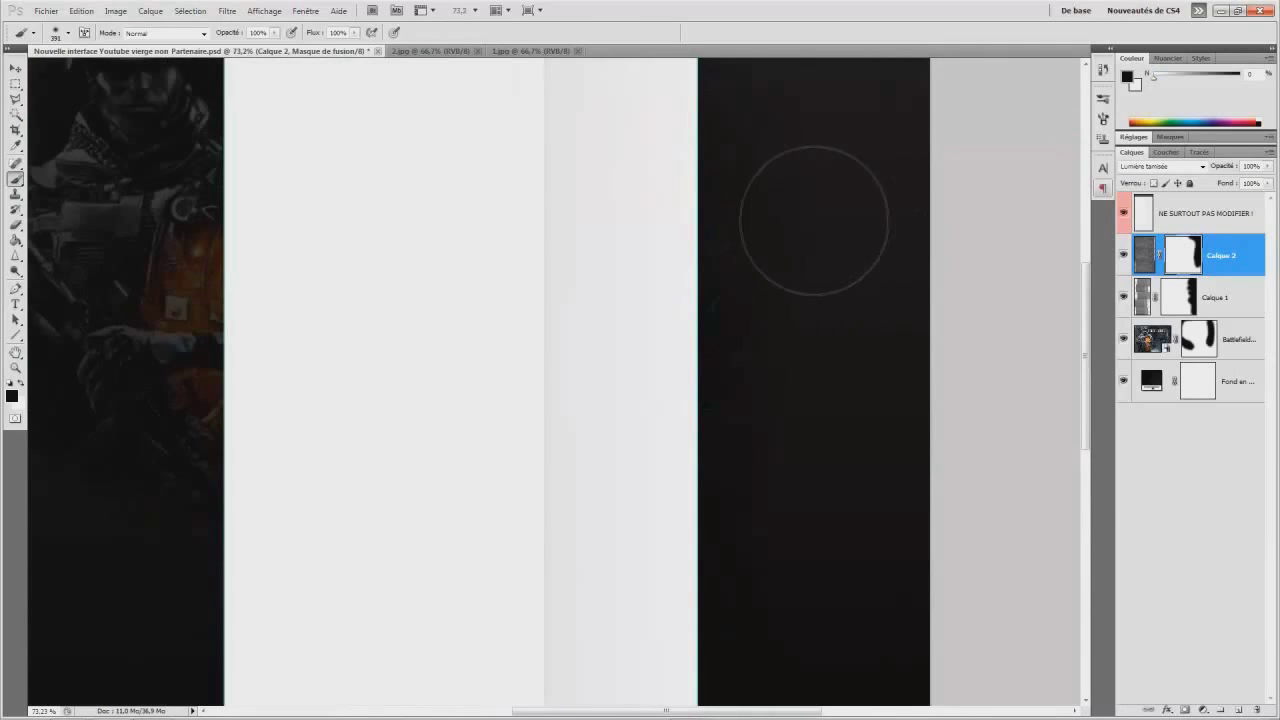
scroll(811, 238, down, 2)
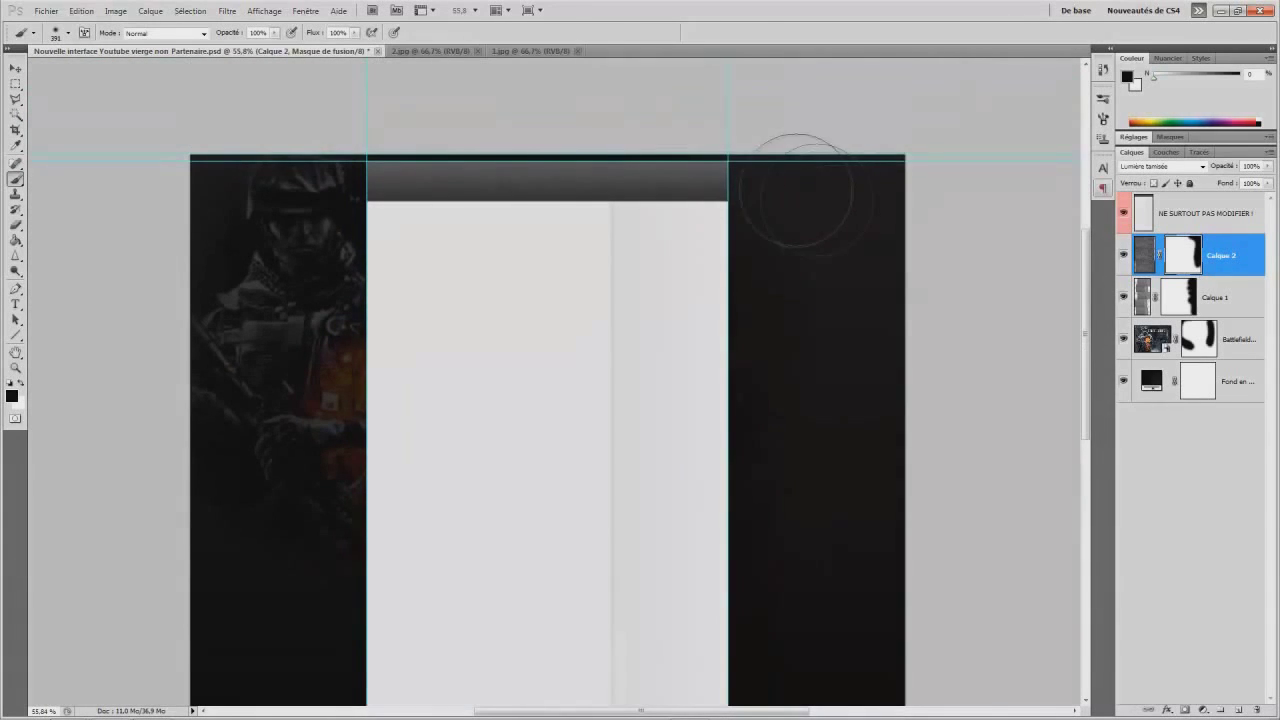
scroll(811, 215, down, 1)
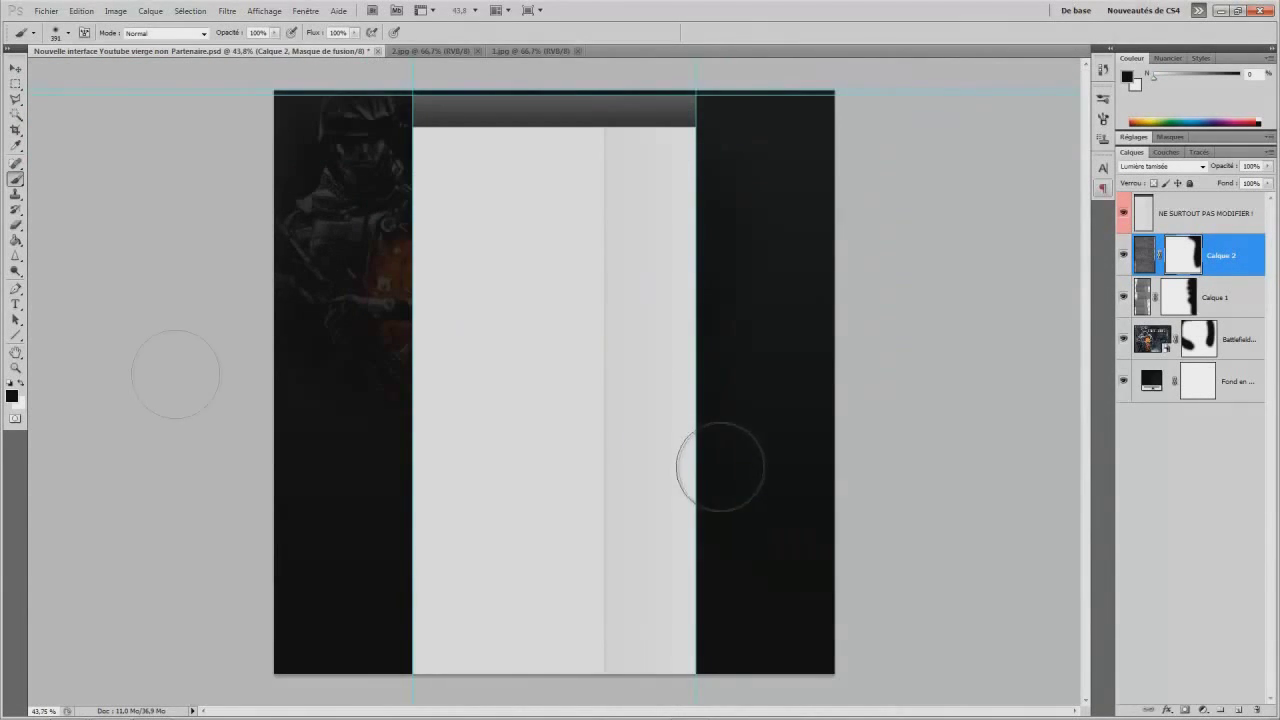
Step: Open battlefield 3 pics.jpg from the Vidéos folder and copy the whole image into the YouTube template as a new layer
key(alt+Tab)
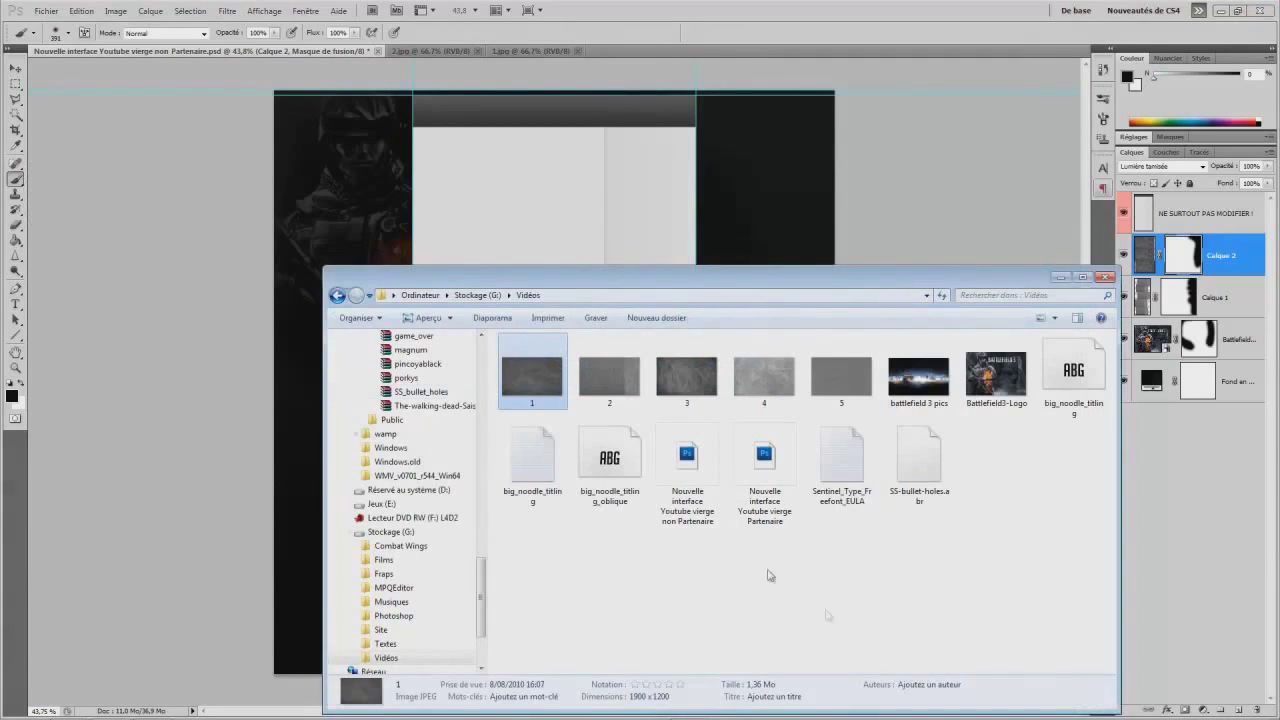
key(b)
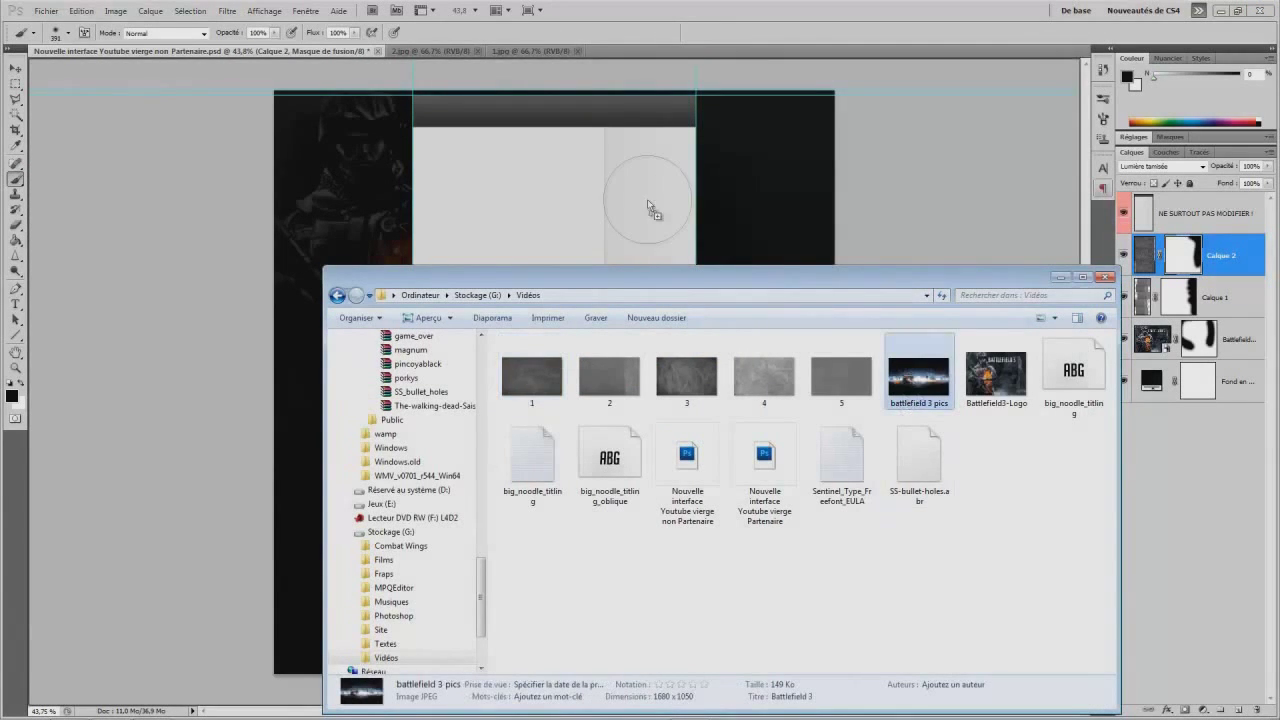
key(alt+Tab)
key(alt+Tab)
drag(995, 353, 743, 60)
click(15, 84)
key(ctrl+a)
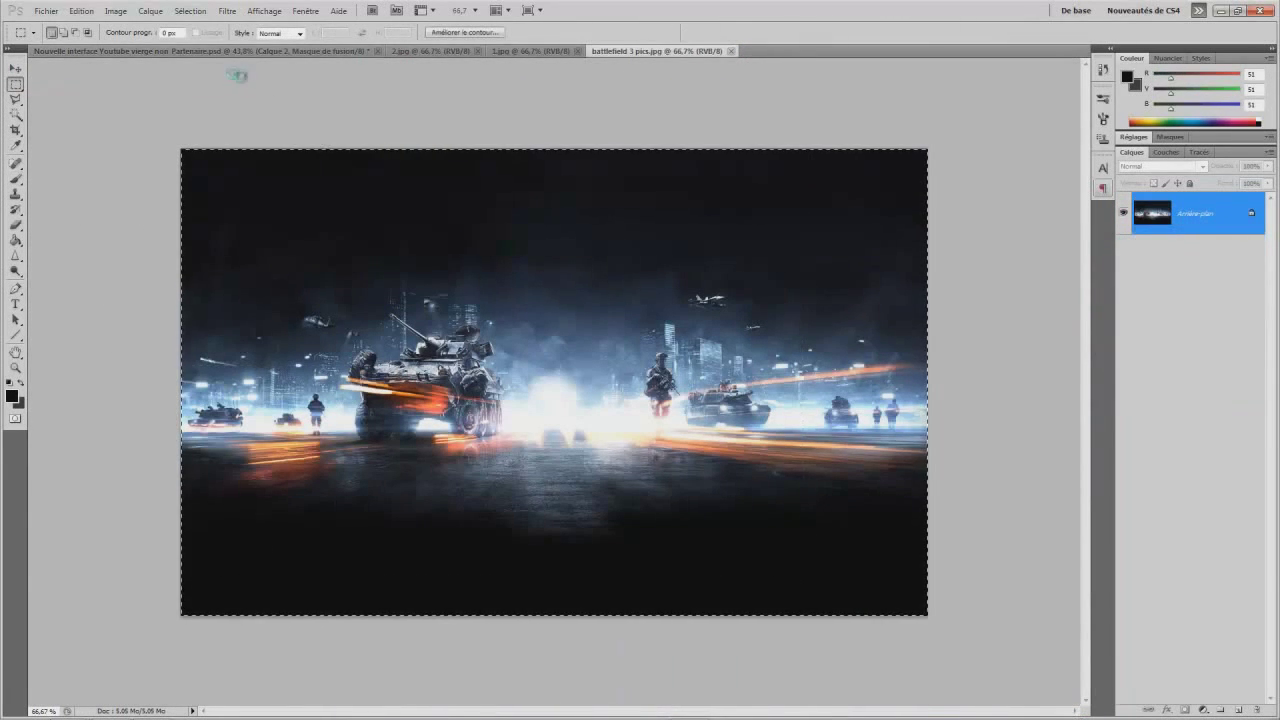
click(213, 57)
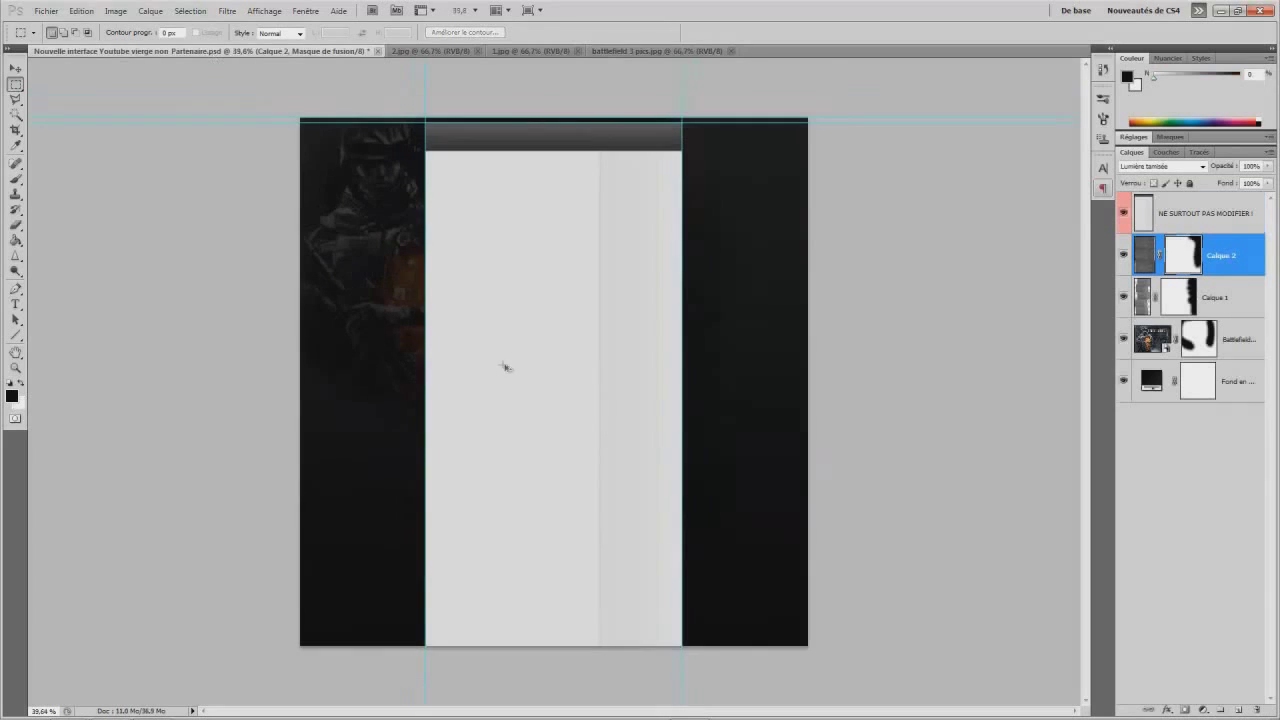
key(ctrl+v)
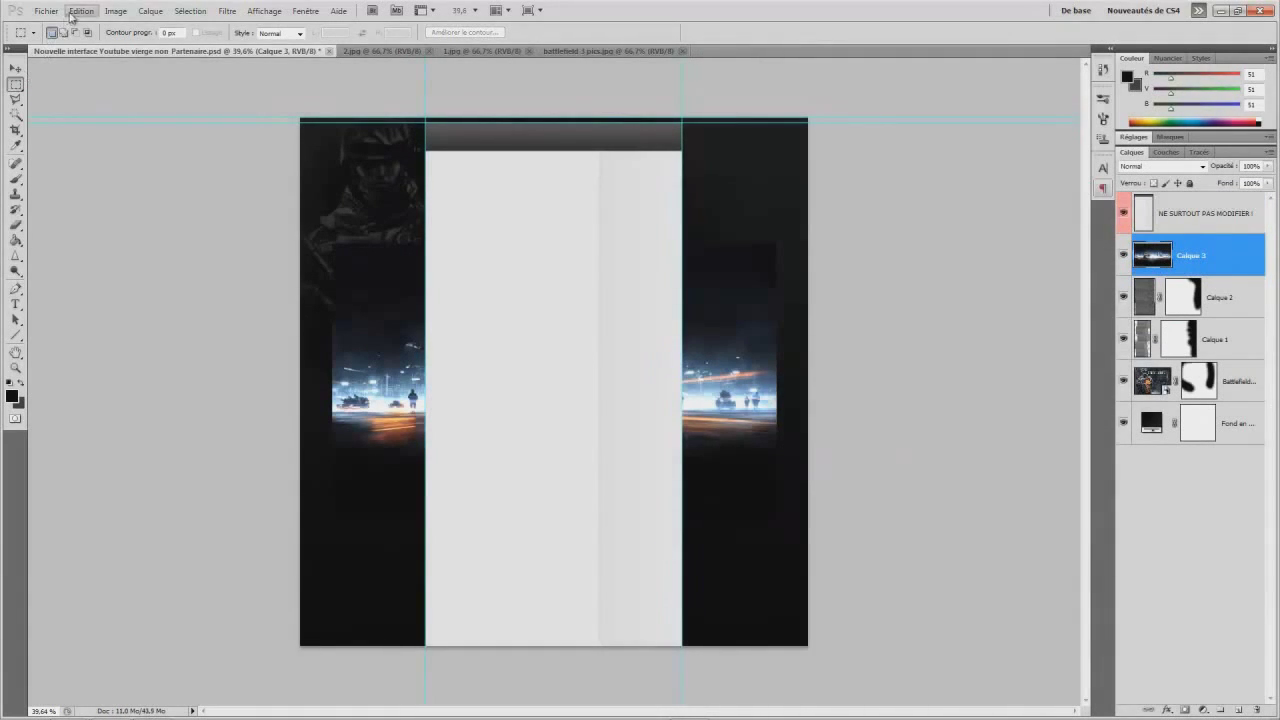
Step: Flip the pasted battlefield image horizontally, enlarge it beyond the page width, and place its lit skyline at the bottom of both margins
click(72, 14)
mouse_move(140, 271)
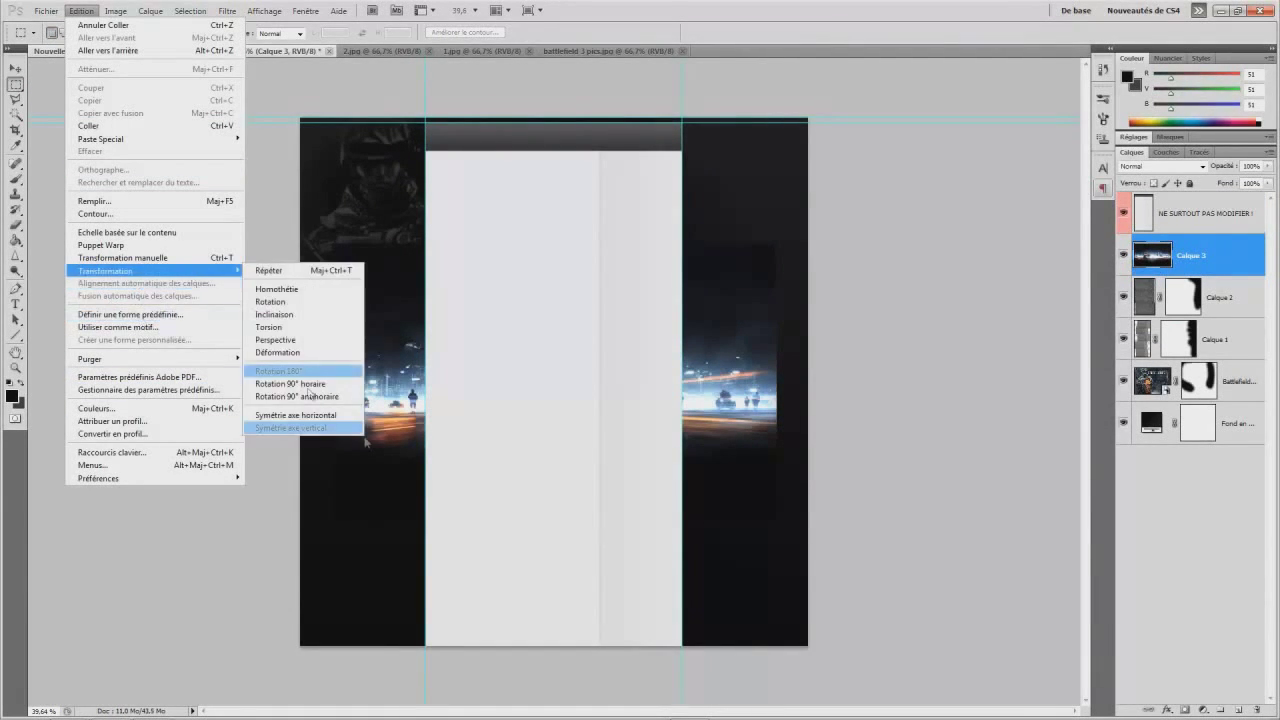
click(300, 414)
key(ctrl+t)
drag(773, 511, 935, 632)
drag(834, 514, 748, 648)
key(Return)
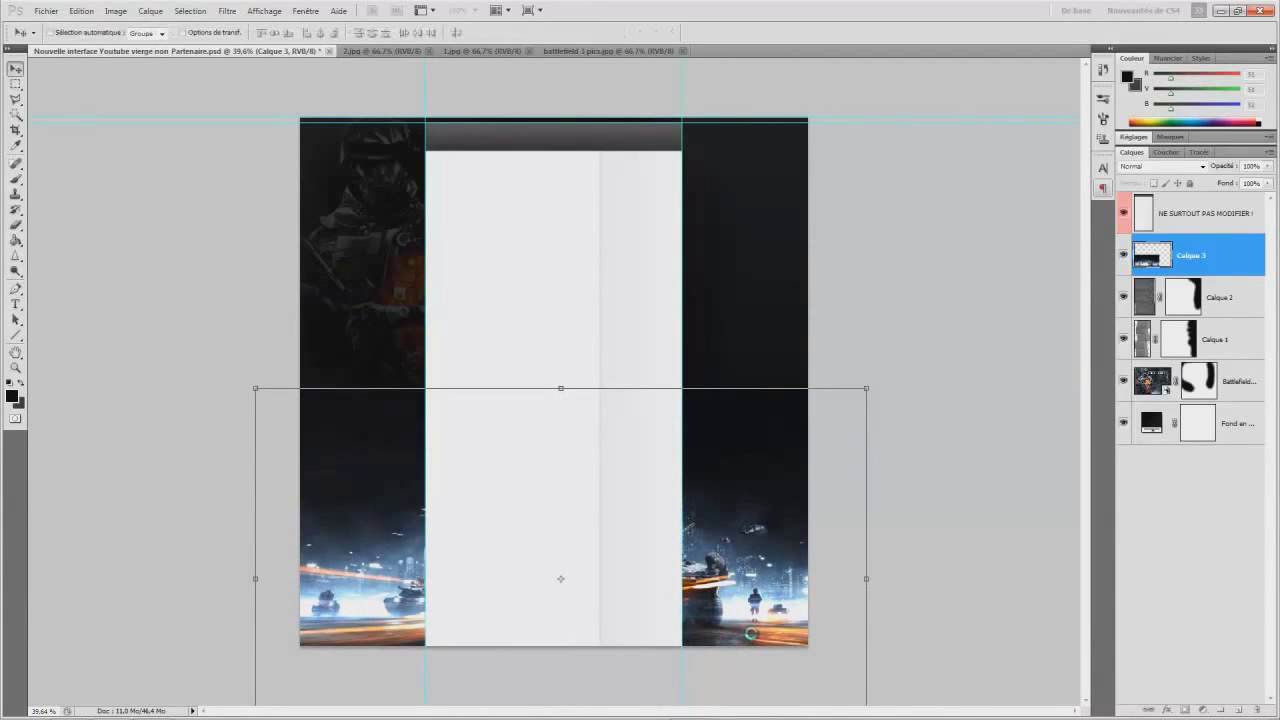
Step: Add a layer mask to Calque 3 and set its blend mode to Lumière tamisée
click(1185, 710)
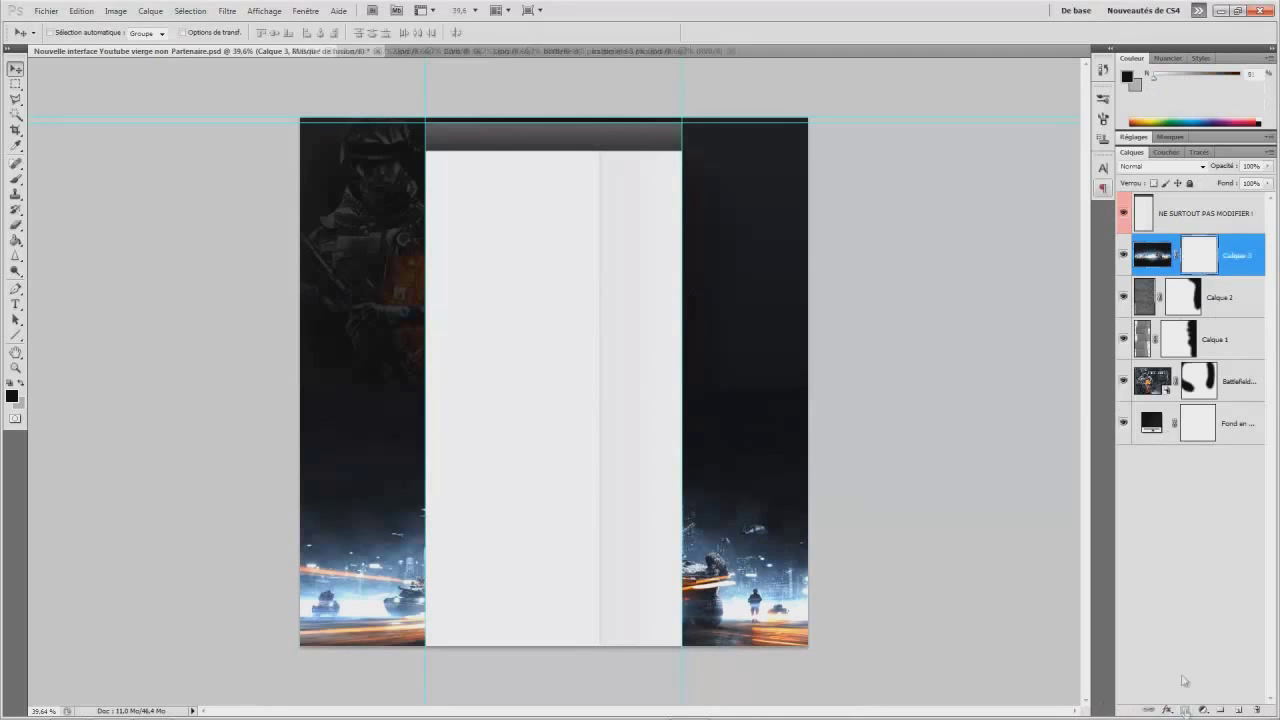
click(1162, 166)
click(1143, 349)
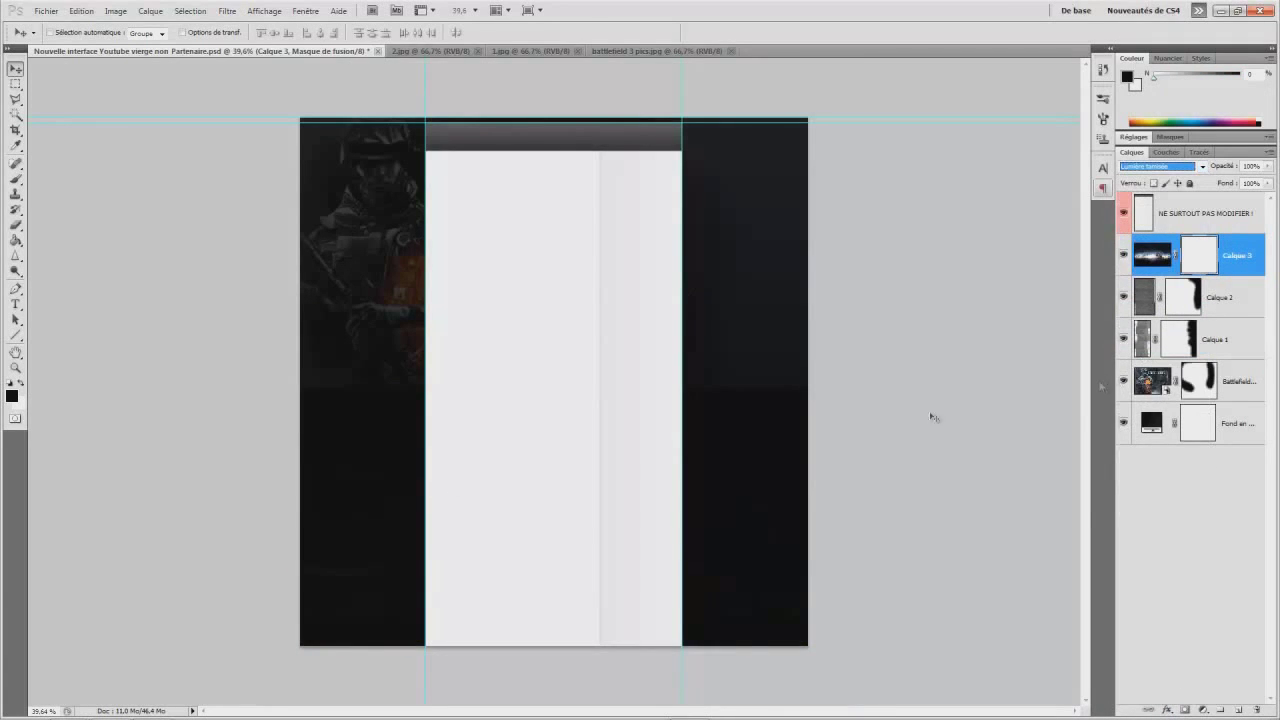
Step: Try several blend modes on Calque 3, from Incrustation through the Lumière modes to Différence
click(1166, 170)
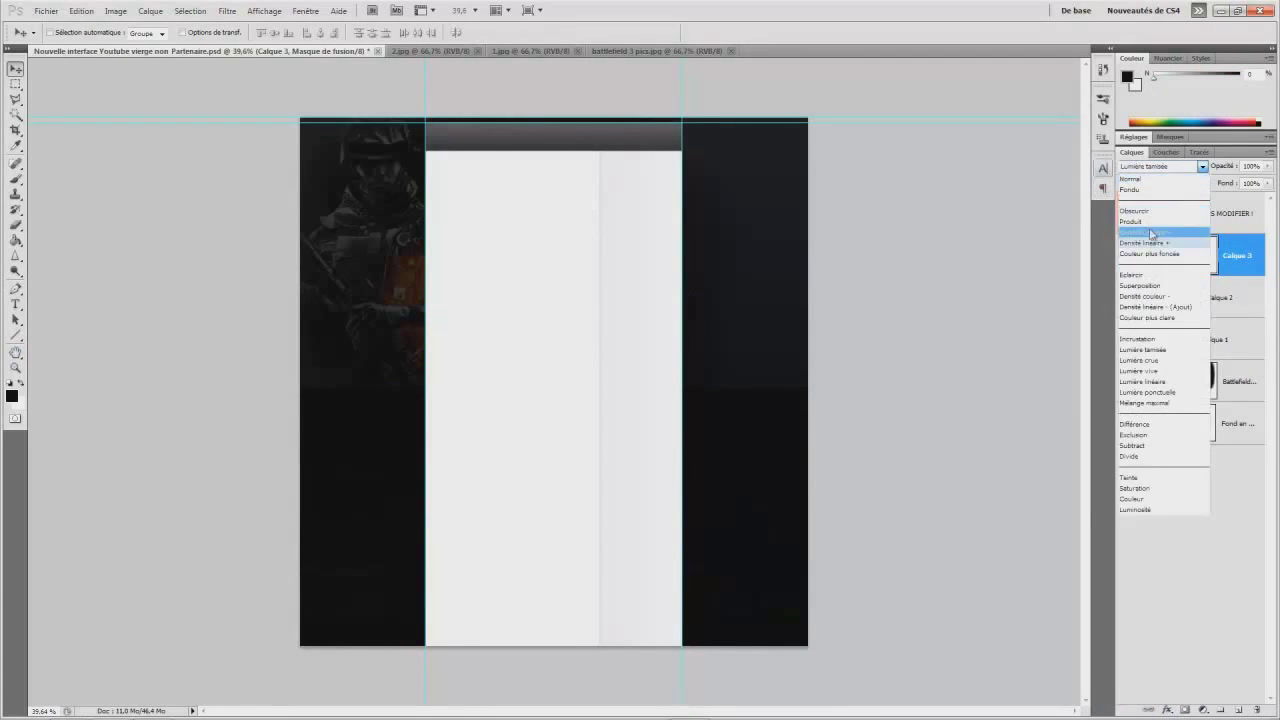
click(1151, 349)
click(1162, 166)
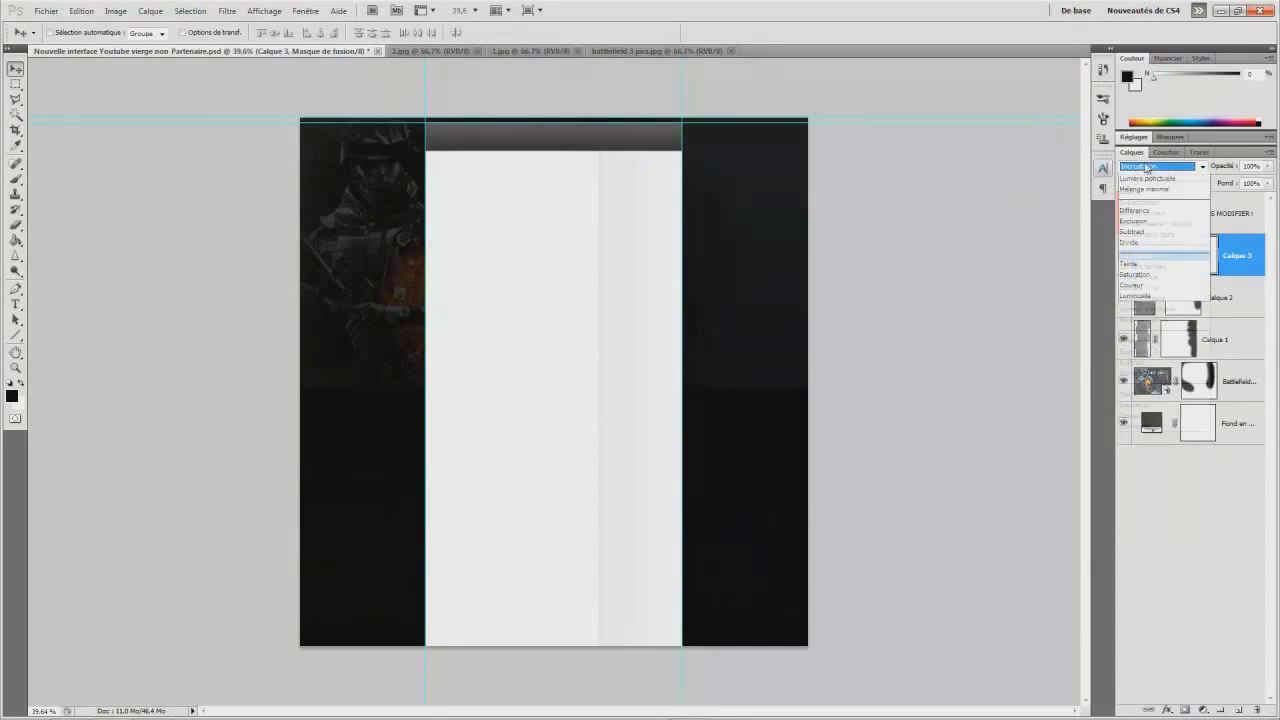
click(1182, 368)
key(Down)
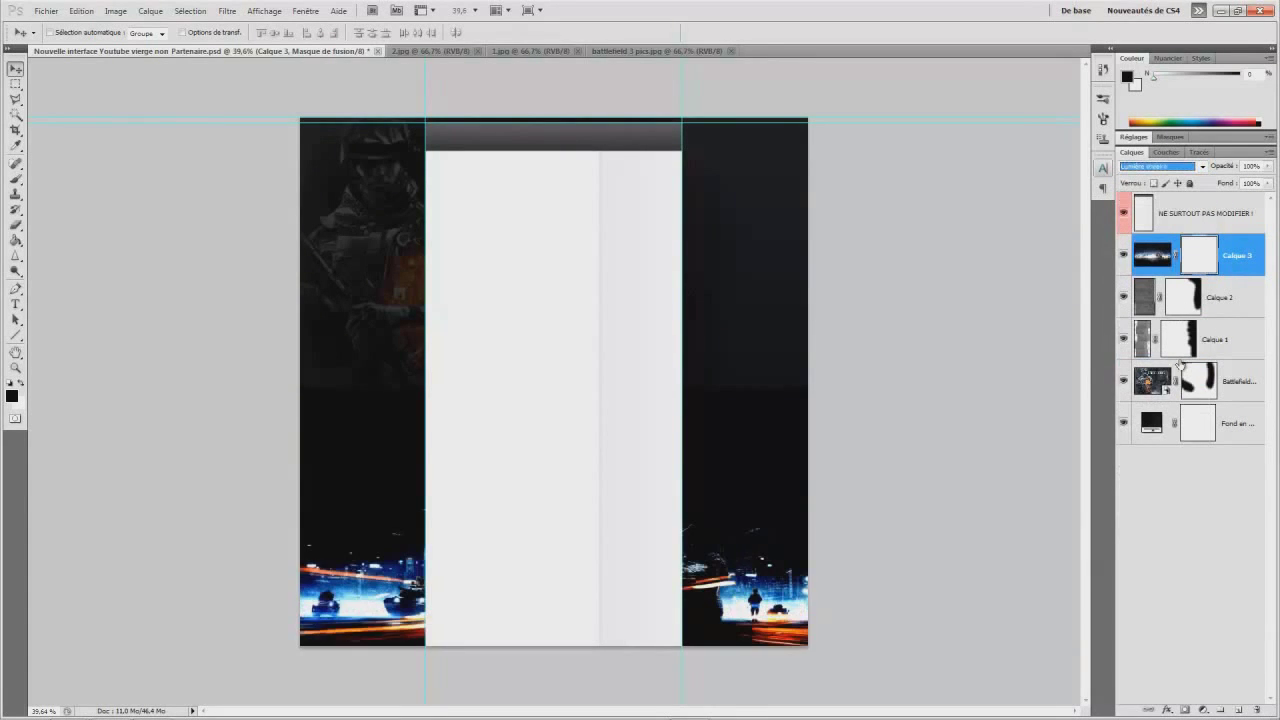
key(Down)
key(Down)
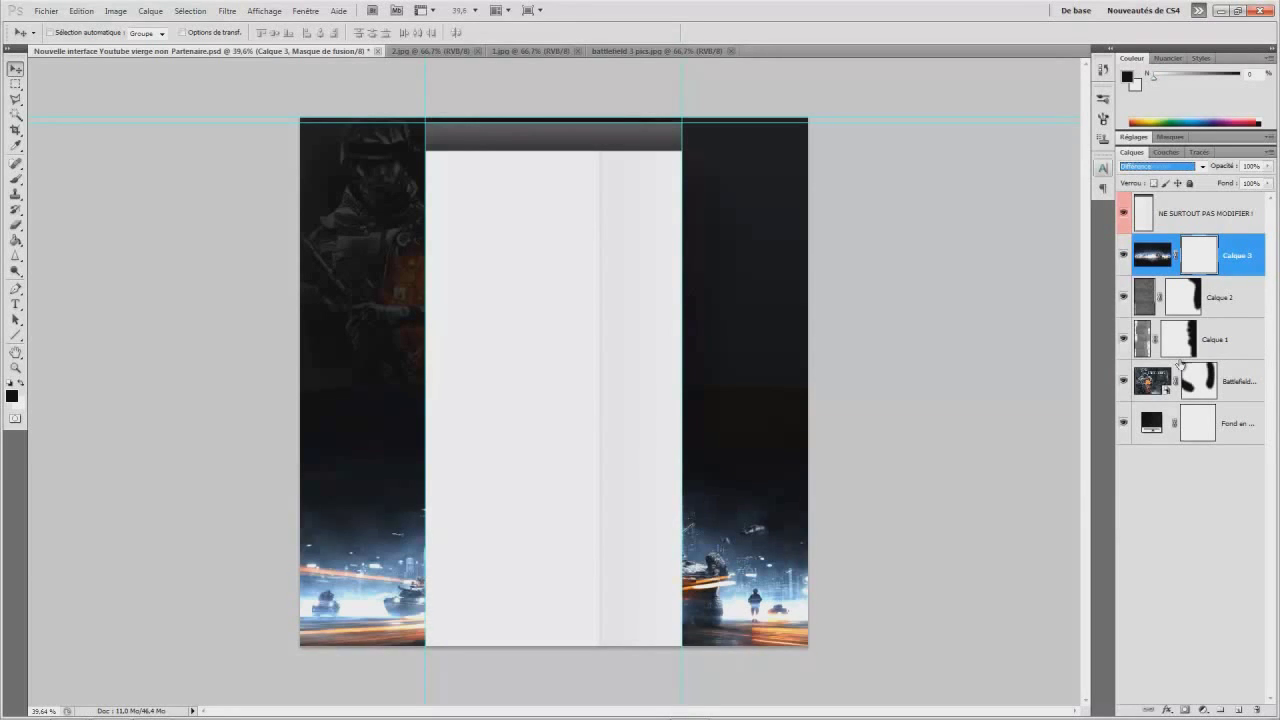
key(Down)
Step: Set Calque 3's blend mode to Normal and lower its opacity to 55%
click(1152, 165)
click(1140, 186)
click(1267, 167)
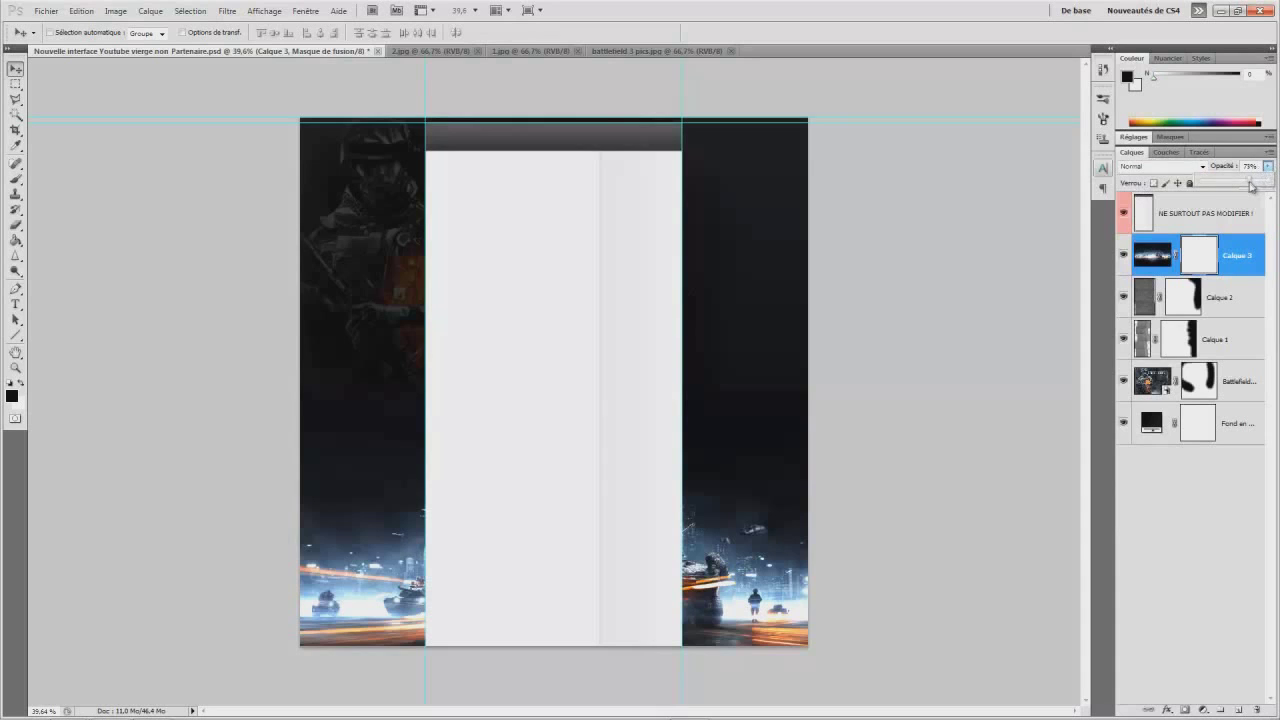
drag(1245, 187, 1242, 186)
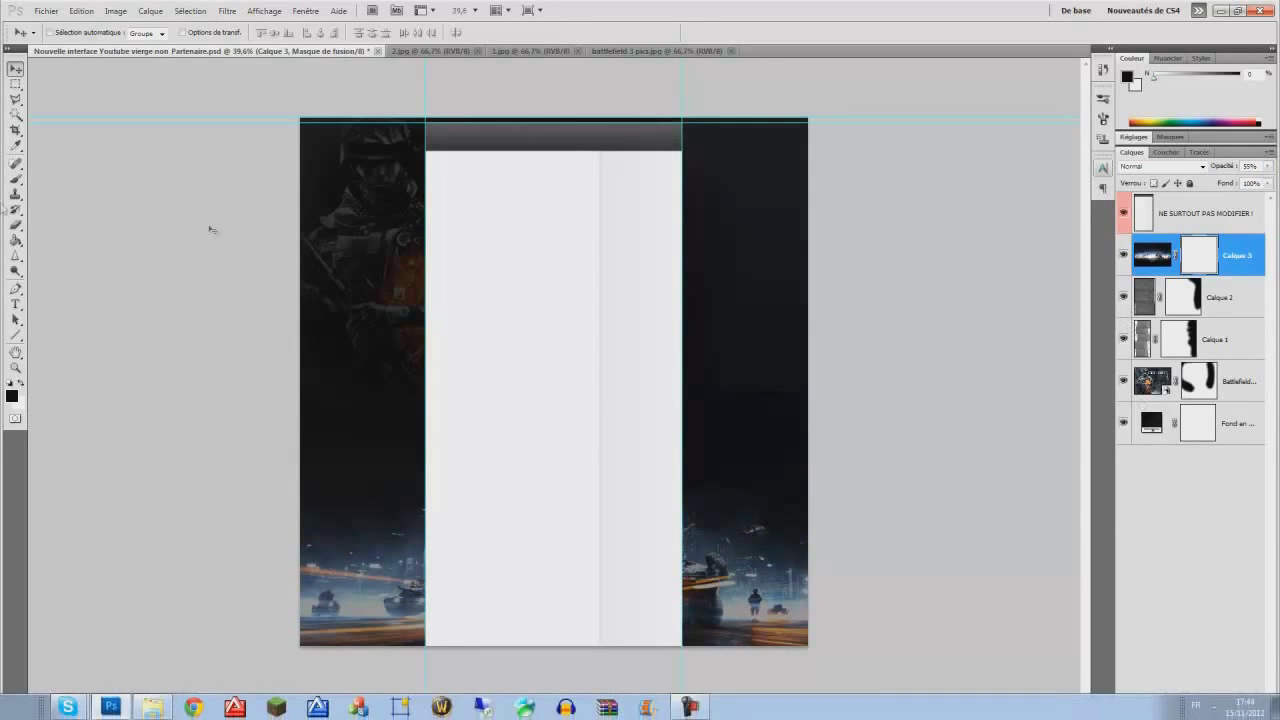
Step: Paint black with the brush on Calque 3's mask to fade the skyline image's borders in both margins
click(14, 180)
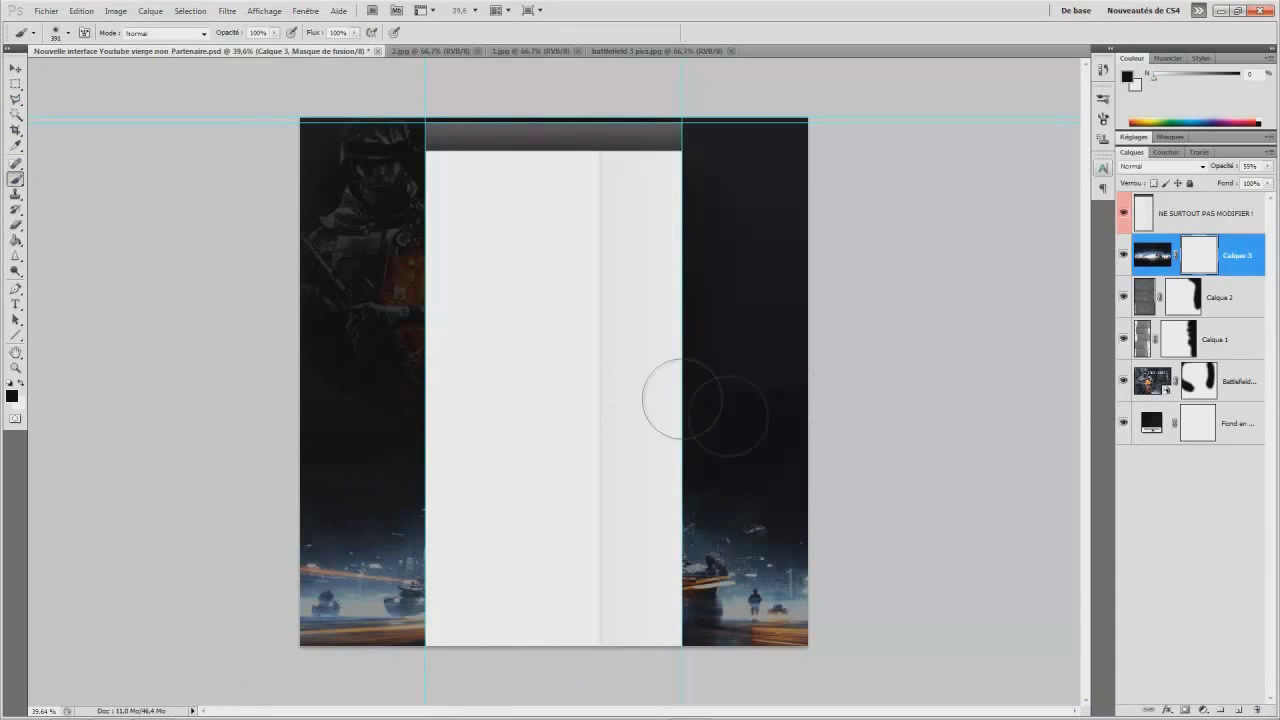
mouse_move(305, 452)
mouse_down()
mouse_move(273, 508)
mouse_move(271, 586)
mouse_move(326, 650)
mouse_move(694, 719)
mouse_move(726, 683)
mouse_move(787, 662)
mouse_move(832, 611)
mouse_move(727, 642)
mouse_move(777, 632)
mouse_move(800, 506)
mouse_up()
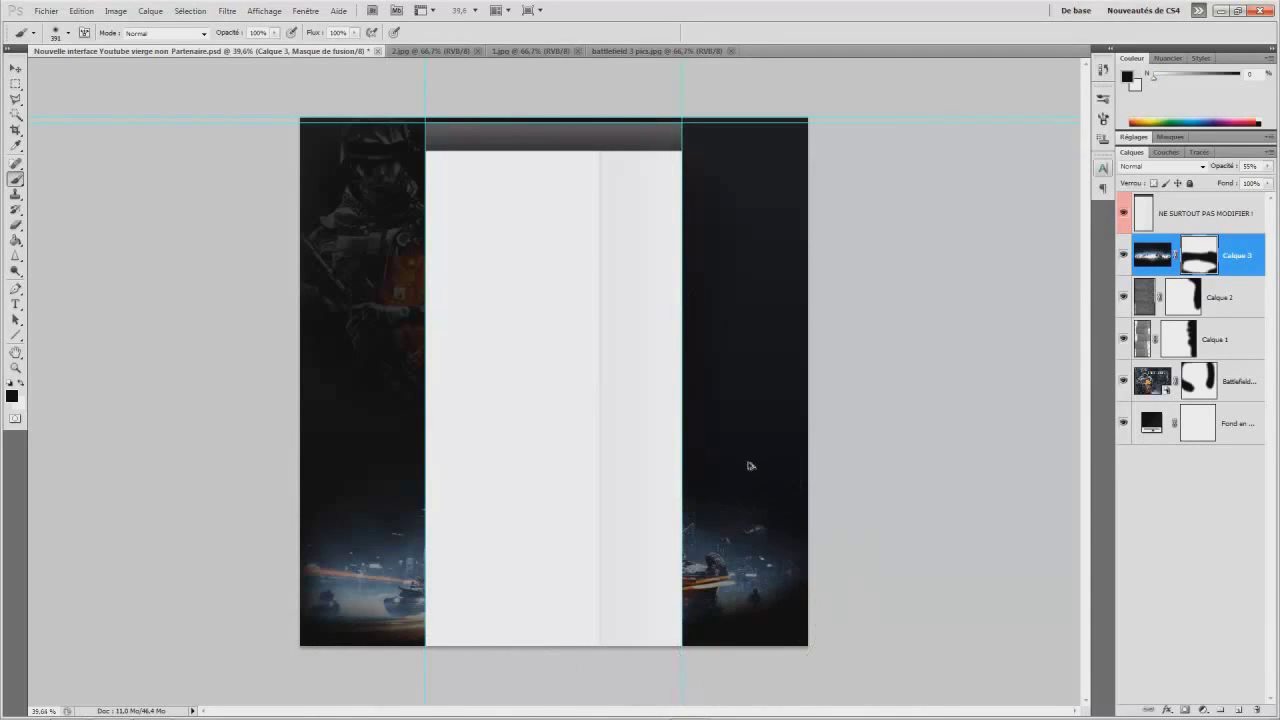
scroll(751, 466, up, 1)
Step: Set Calque 3's blend mode to Lumière tamisée and raise its opacity to 100%
click(1190, 167)
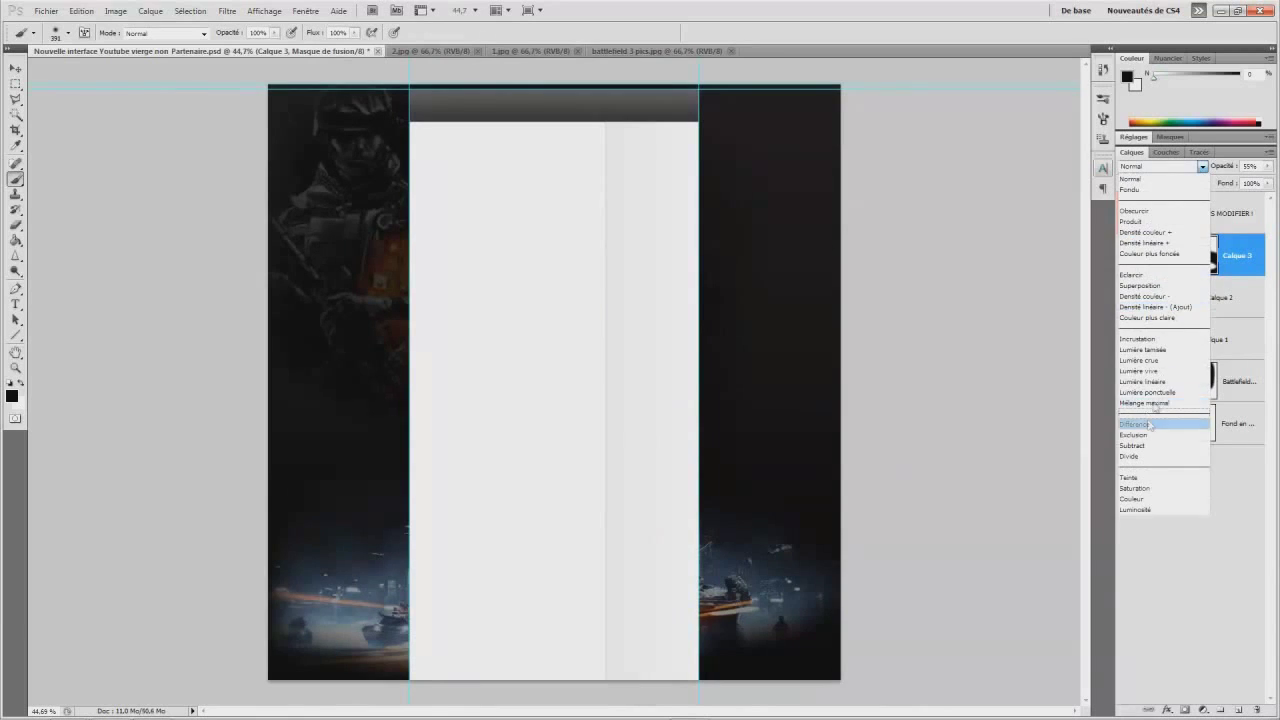
click(1157, 357)
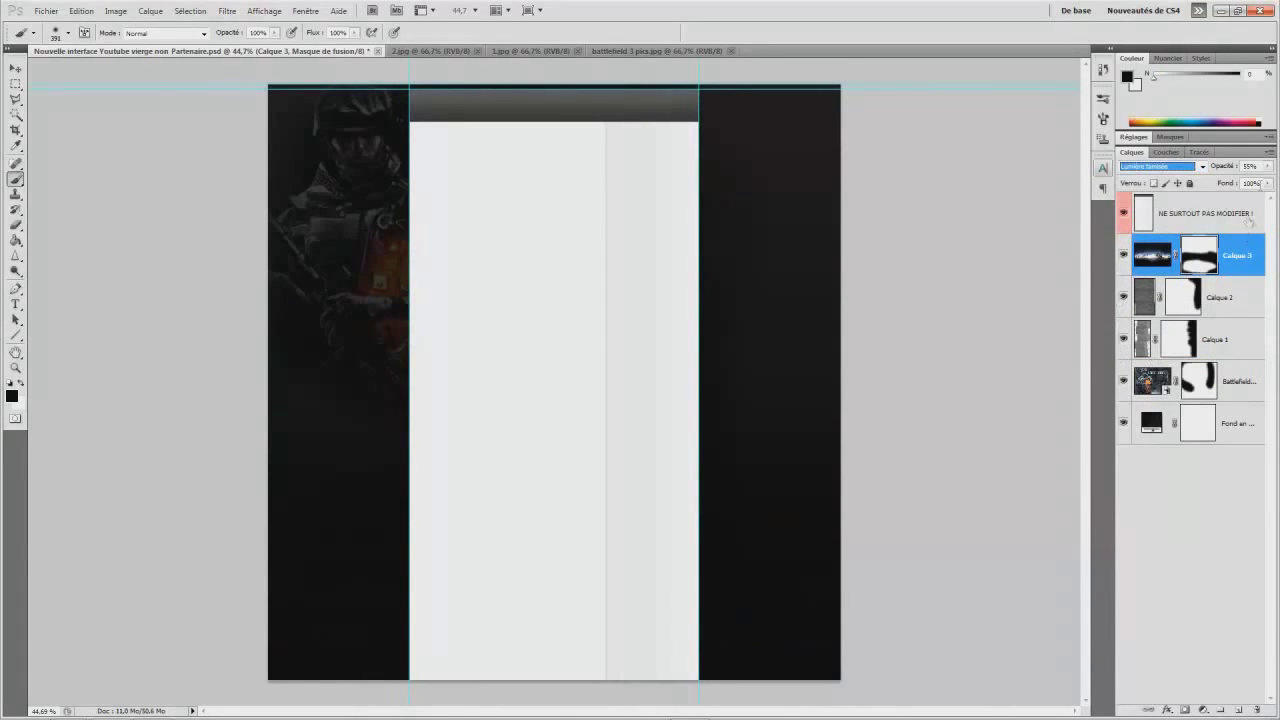
click(1267, 166)
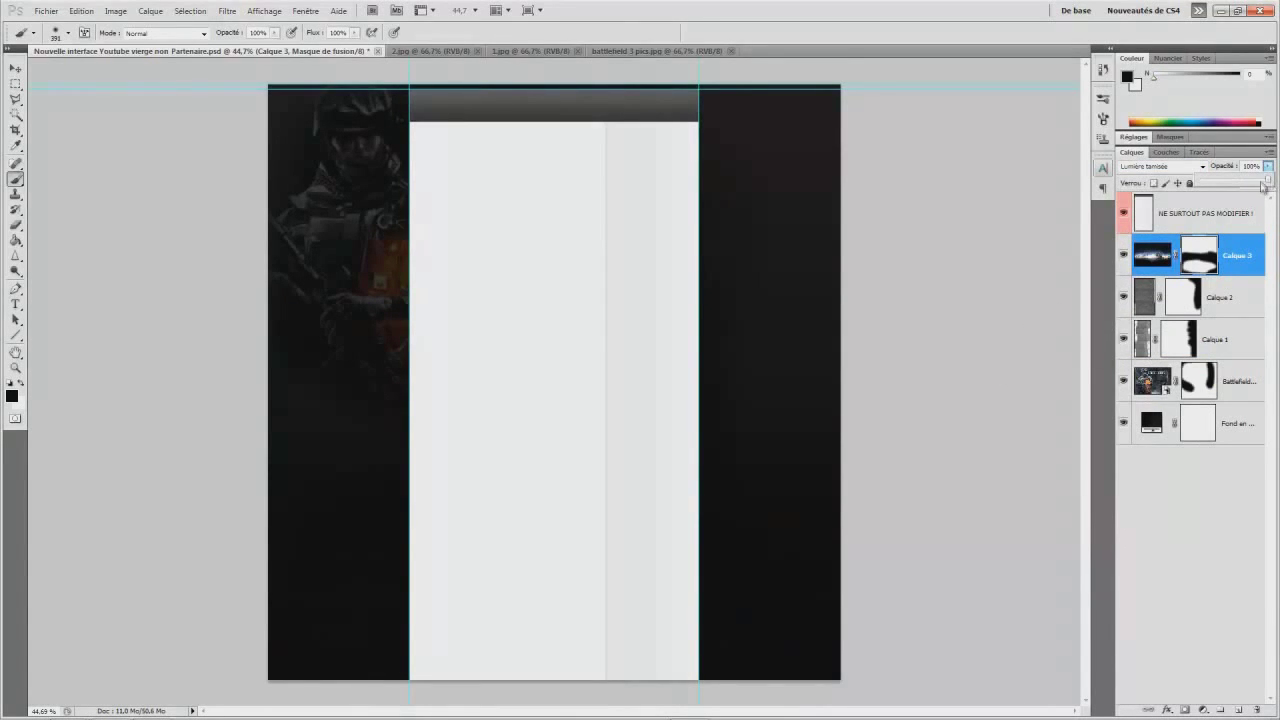
Step: Try duplicating Calque 3 to strengthen the skyline, and undo the duplication
click(1150, 254)
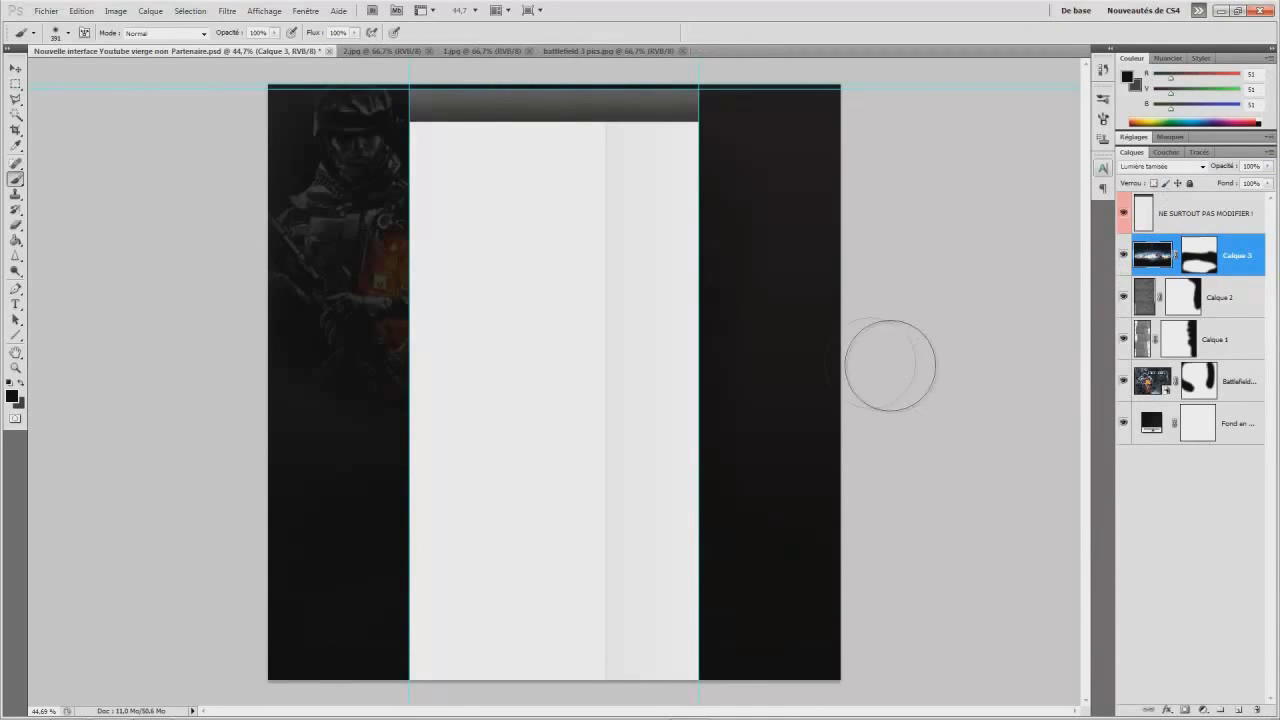
scroll(870, 363, up, 1)
key(ctrl+j)
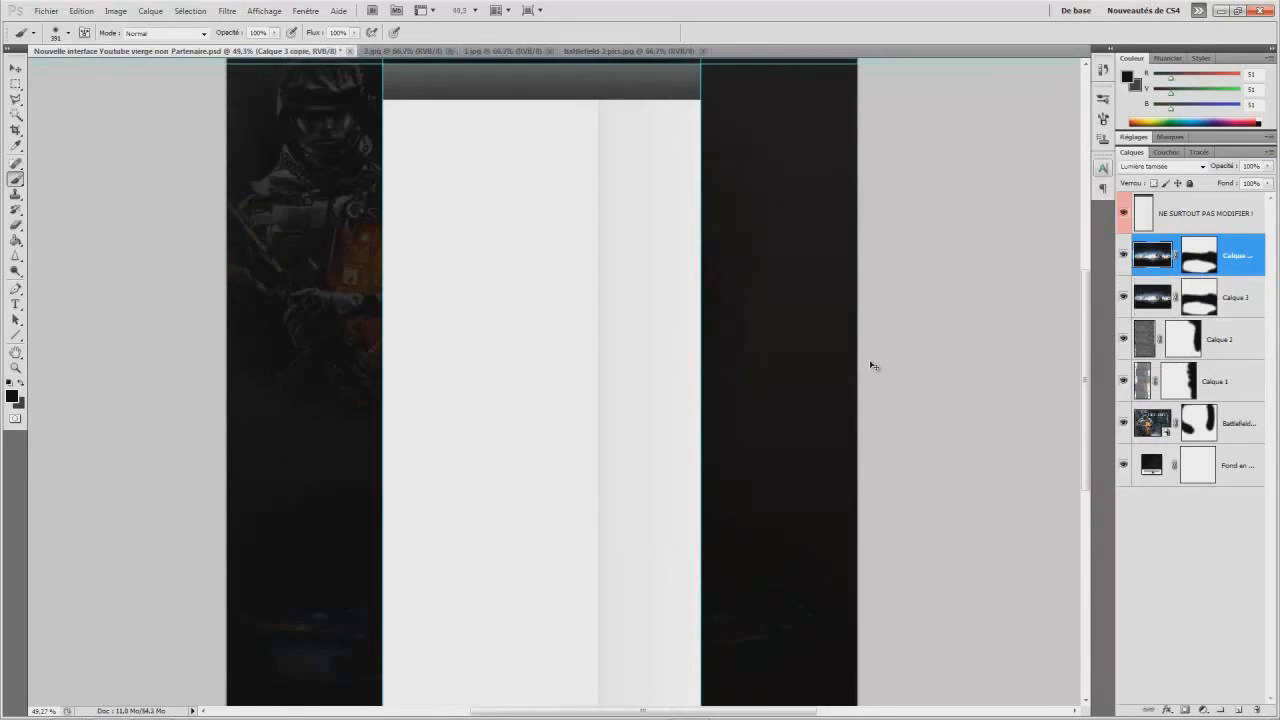
key(ctrl+z)
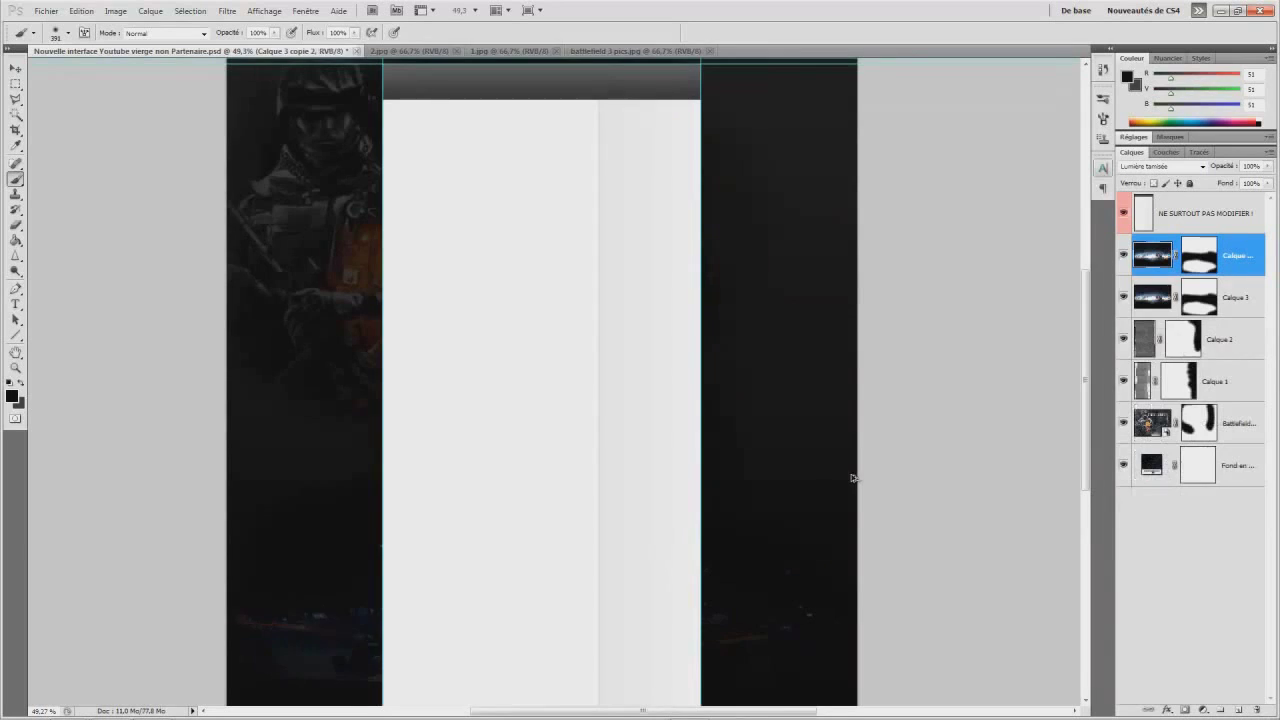
Step: Compare further blend modes on Calque 3, including Incrustation, Couleur plus foncée, Superposition and Lumière vive, and settle on Différence
click(1165, 166)
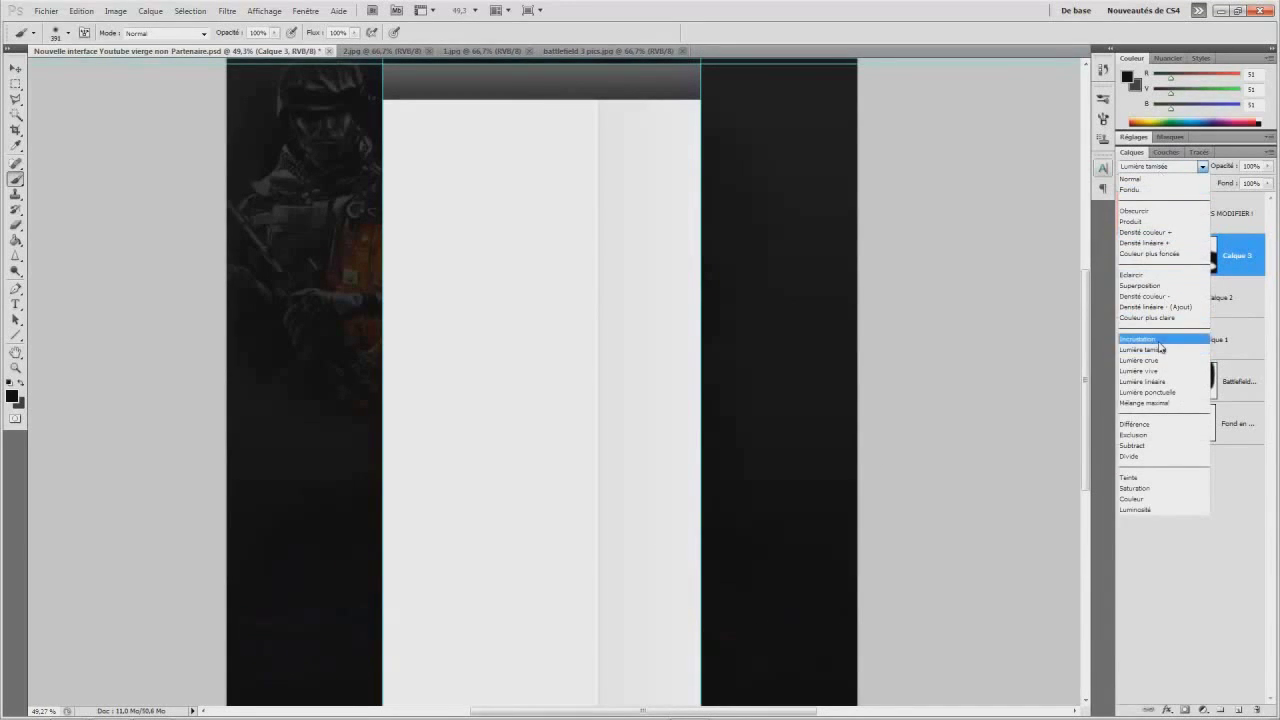
click(1156, 340)
key(Up)
key(Up)
key(Up)
key(Up)
key(Up)
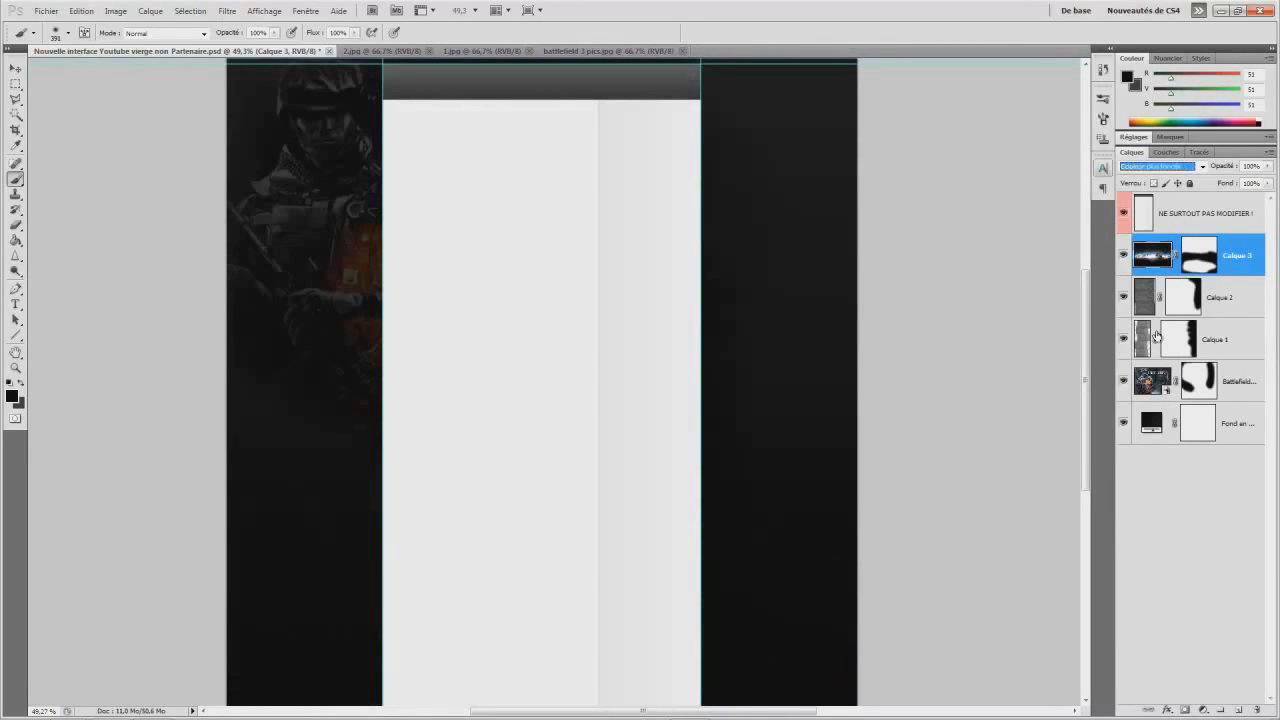
scroll(1137, 172, down, 10)
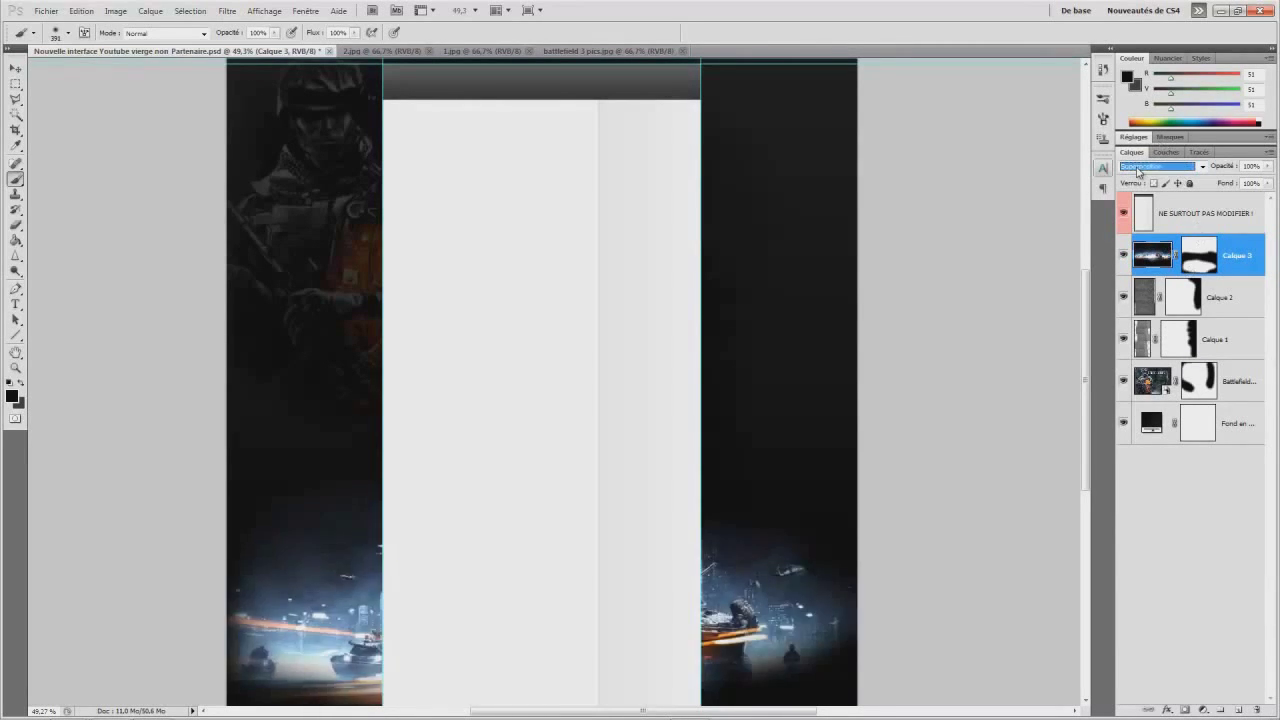
scroll(1137, 172, down, 2)
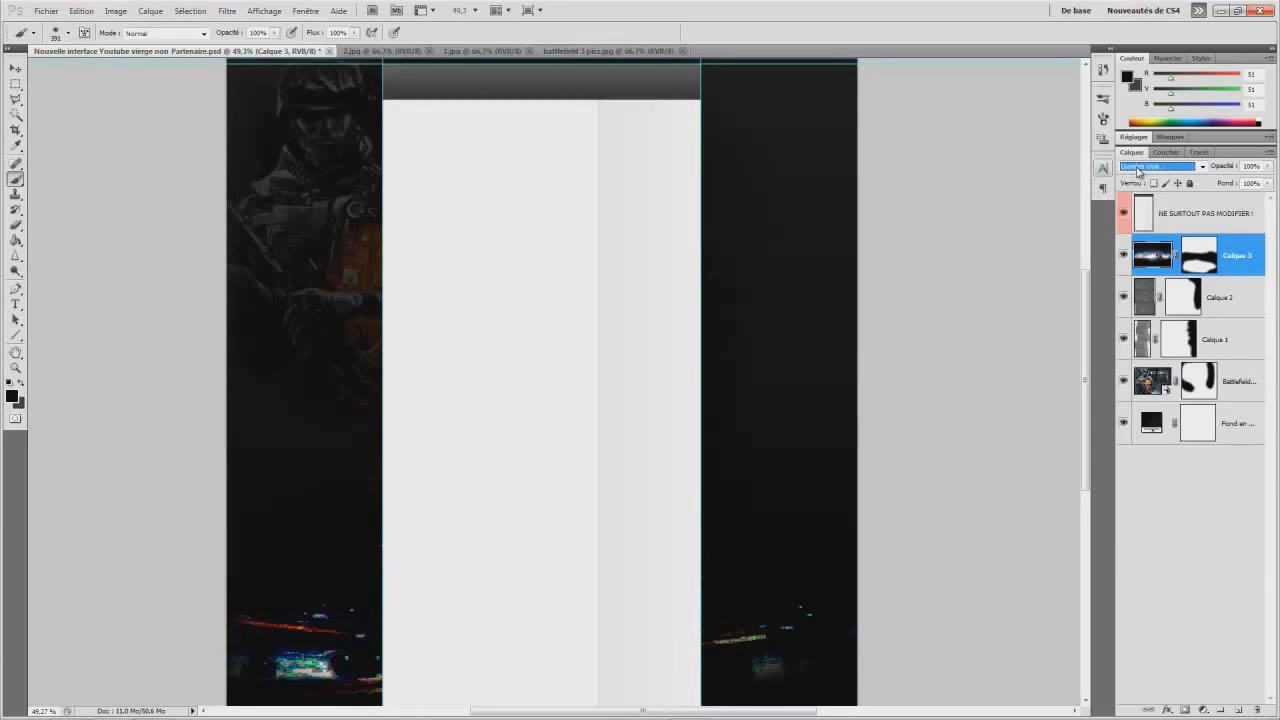
scroll(1137, 172, down, 2)
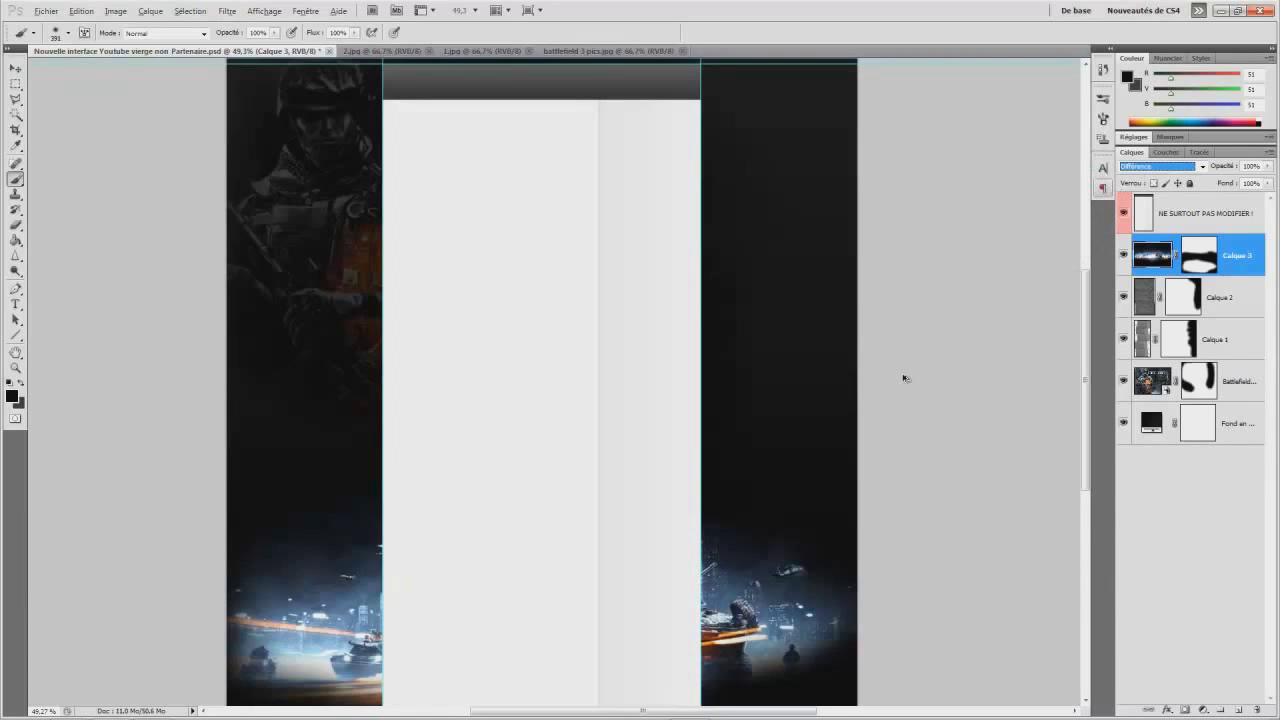
scroll(789, 334, down, 2)
scroll(787, 336, up, 1)
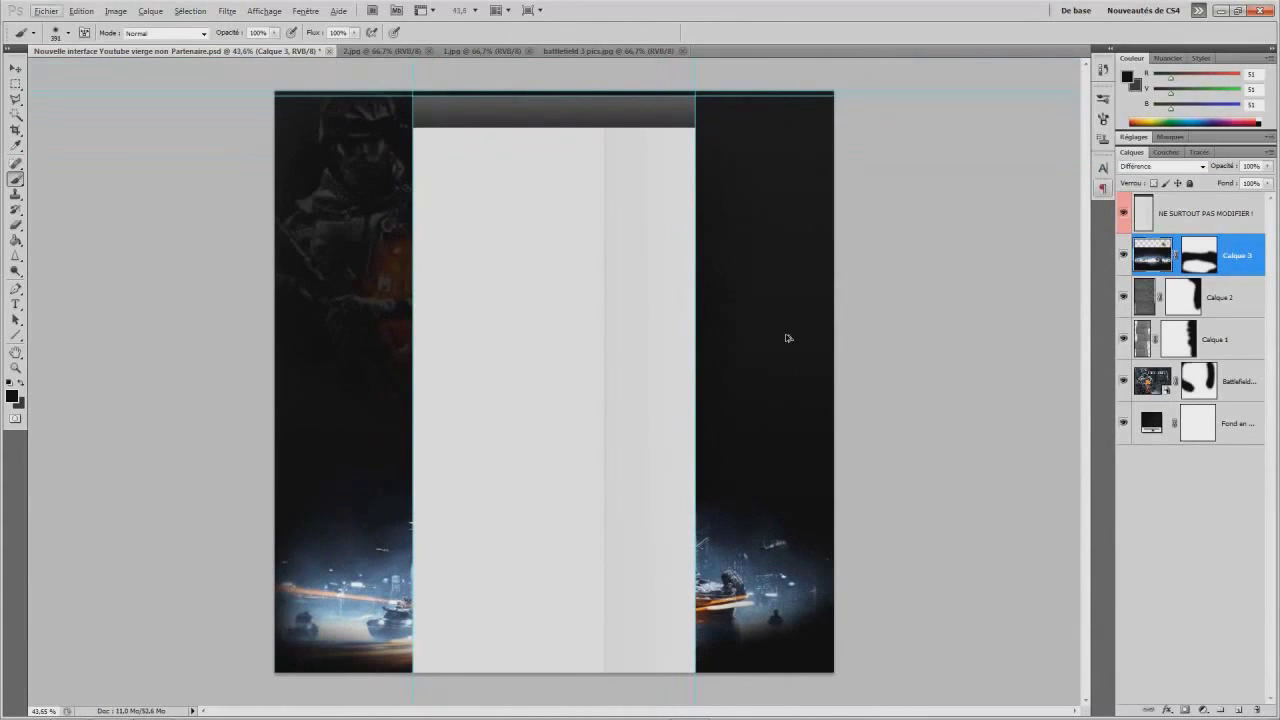
Step: Delete Calque 3 and place the battlefield 3 pics image from its folder at the bottom of the page
key(Delete)
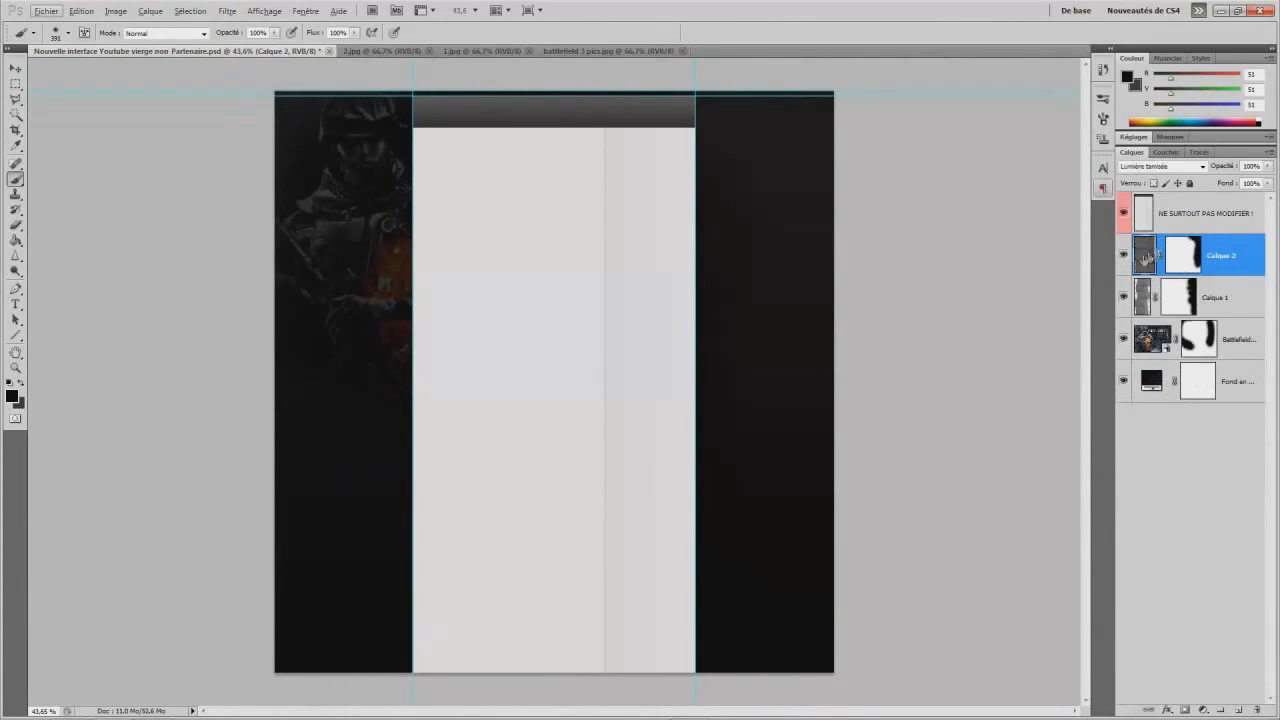
key(alt+Tab)
drag(960, 398, 757, 252)
drag(737, 392, 738, 532)
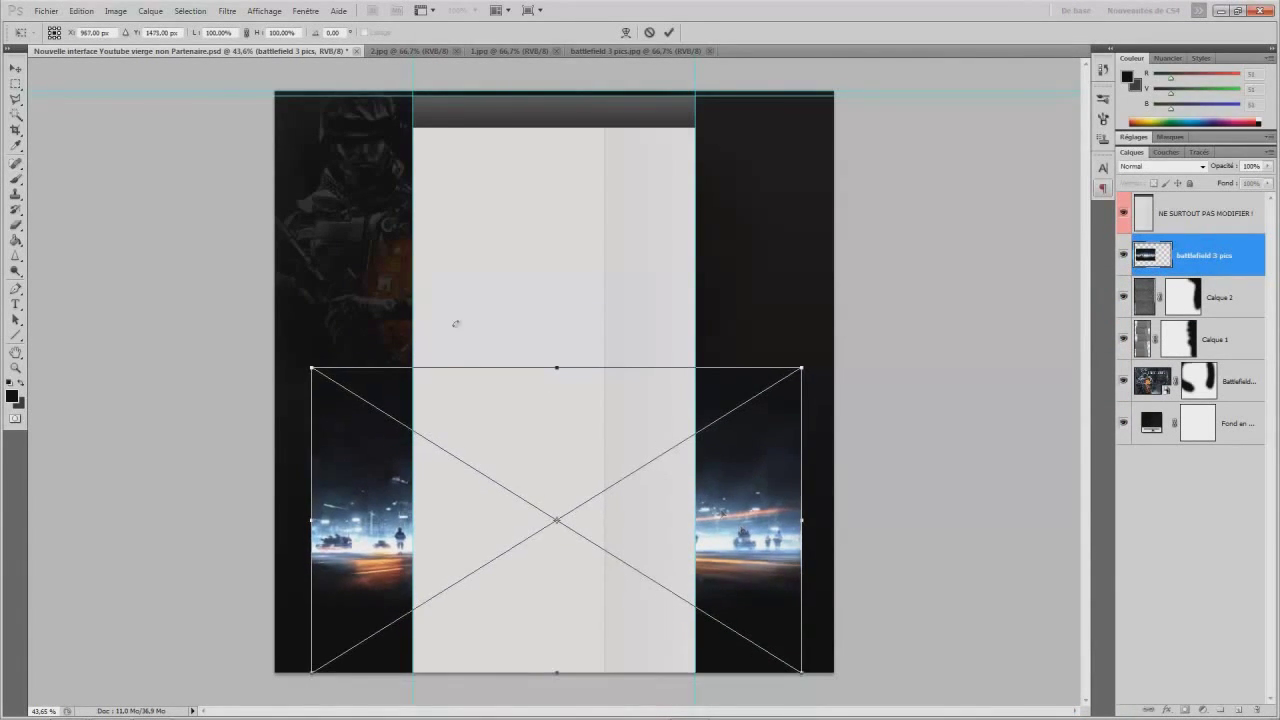
Step: Flip the placed battlefield 3 pics image horizontally, commit the placement, and nudge the layer slightly down
click(81, 10)
mouse_move(84, 270)
click(317, 416)
click(740, 538)
key(Return)
click(15, 67)
key(shift+Down)
key(shift+Down)
key(shift+Down)
key(shift+Down)
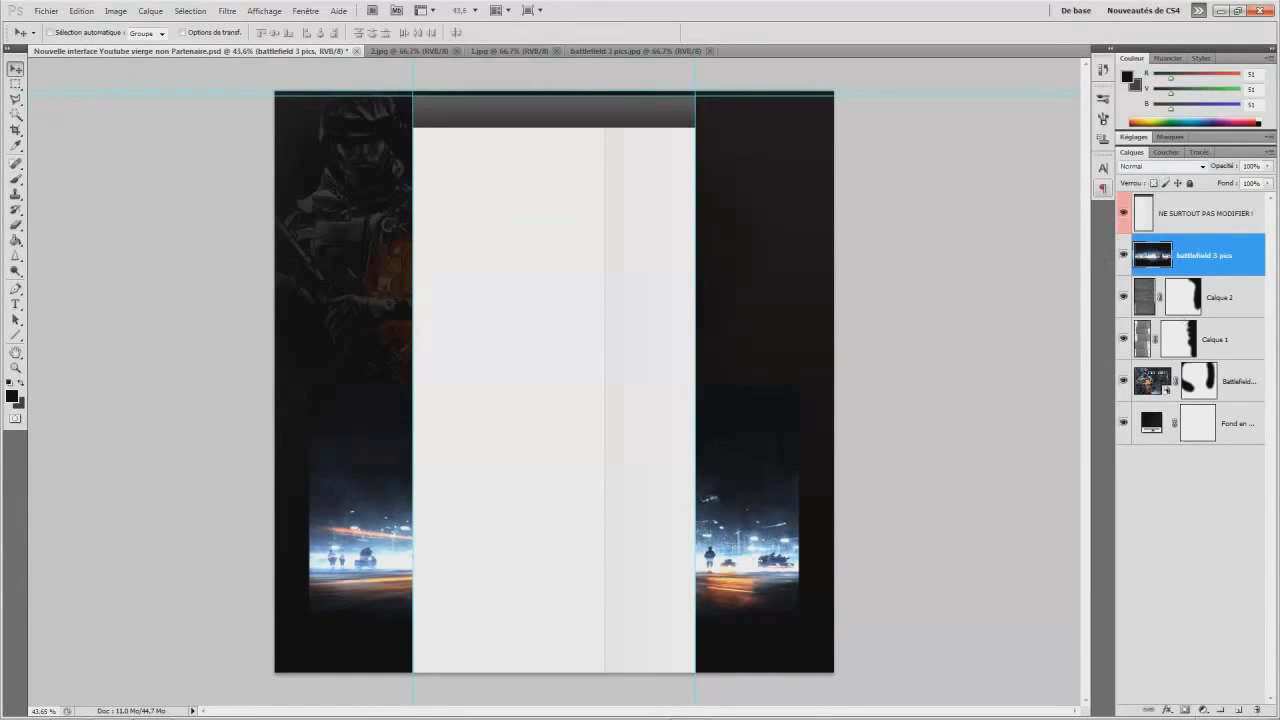
Step: Add a layer mask to the battlefield 3 pics layer and set its blend mode to Lumière tamisée
click(1185, 710)
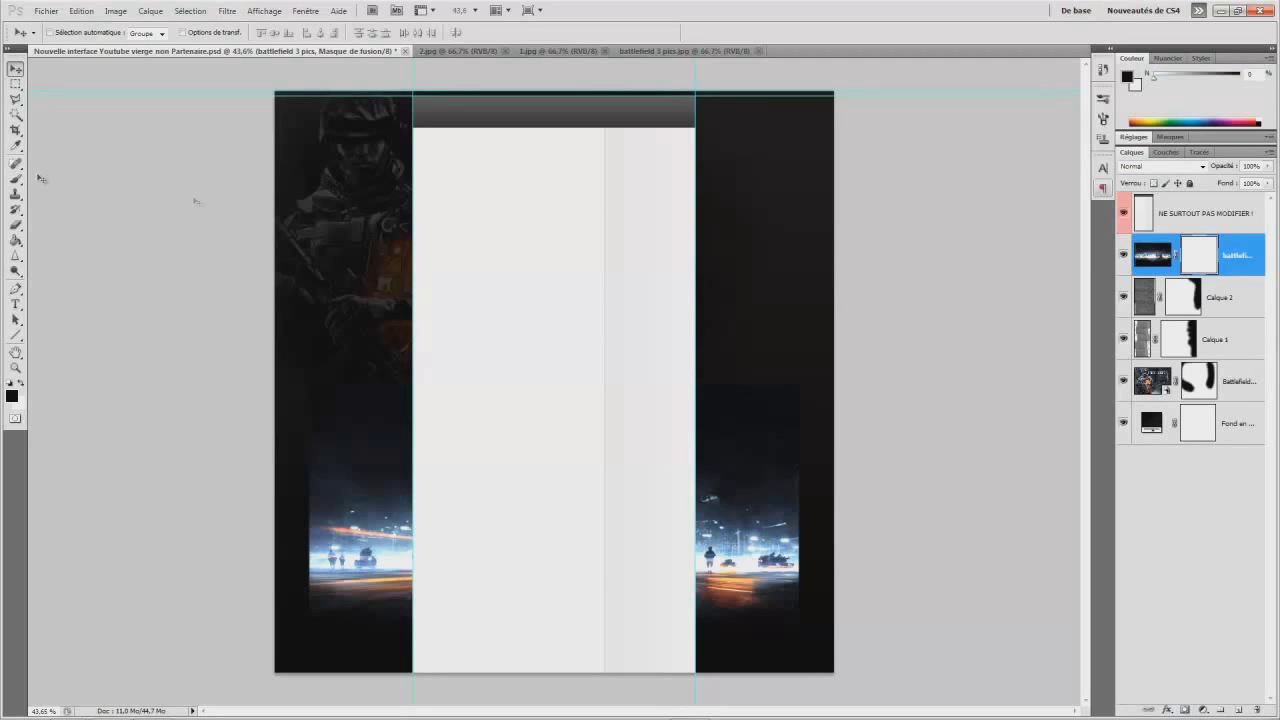
click(1160, 166)
click(1151, 352)
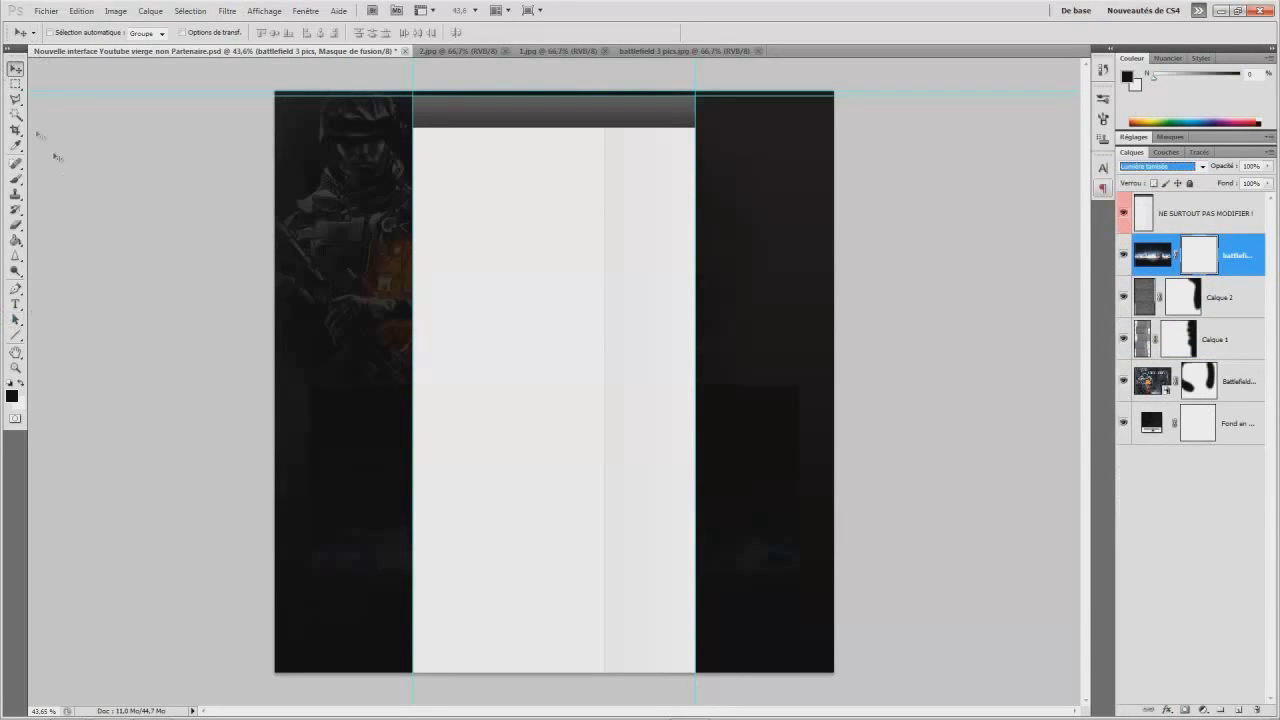
Step: Paint black on the battlefield 3 pics layer's mask along the image's outer left and right borders to fade them
click(17, 180)
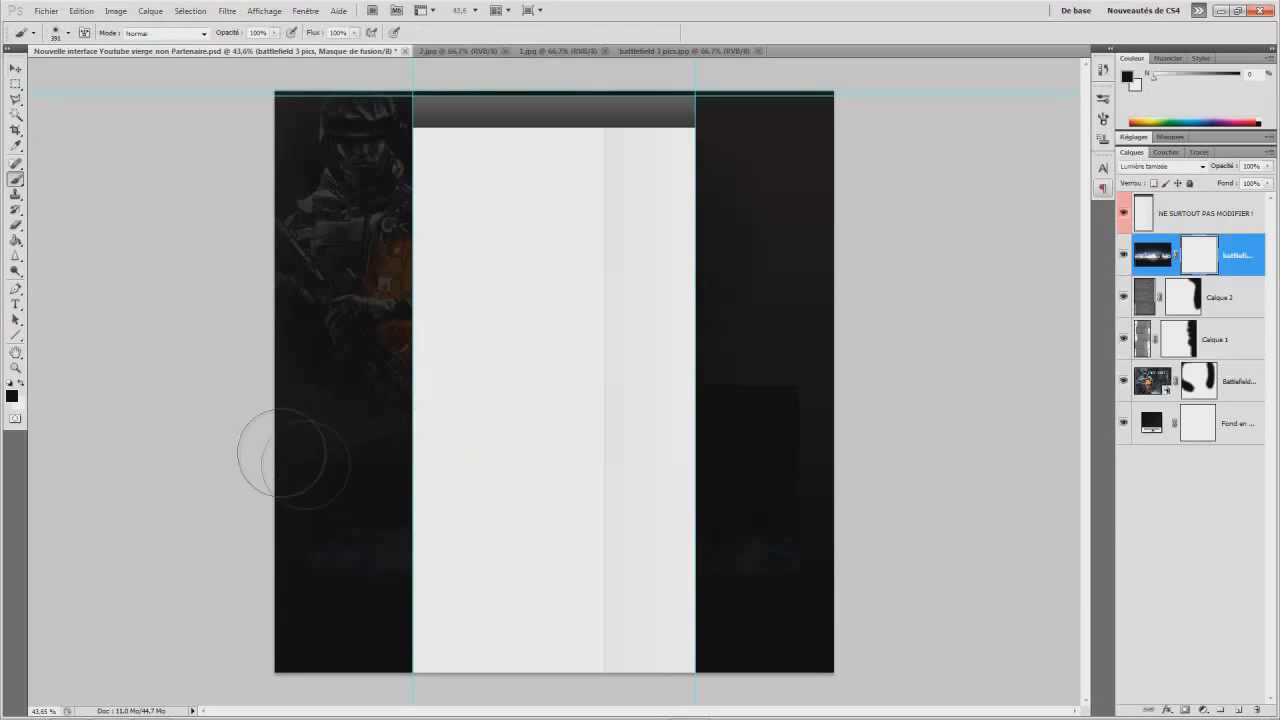
drag(338, 648, 445, 440)
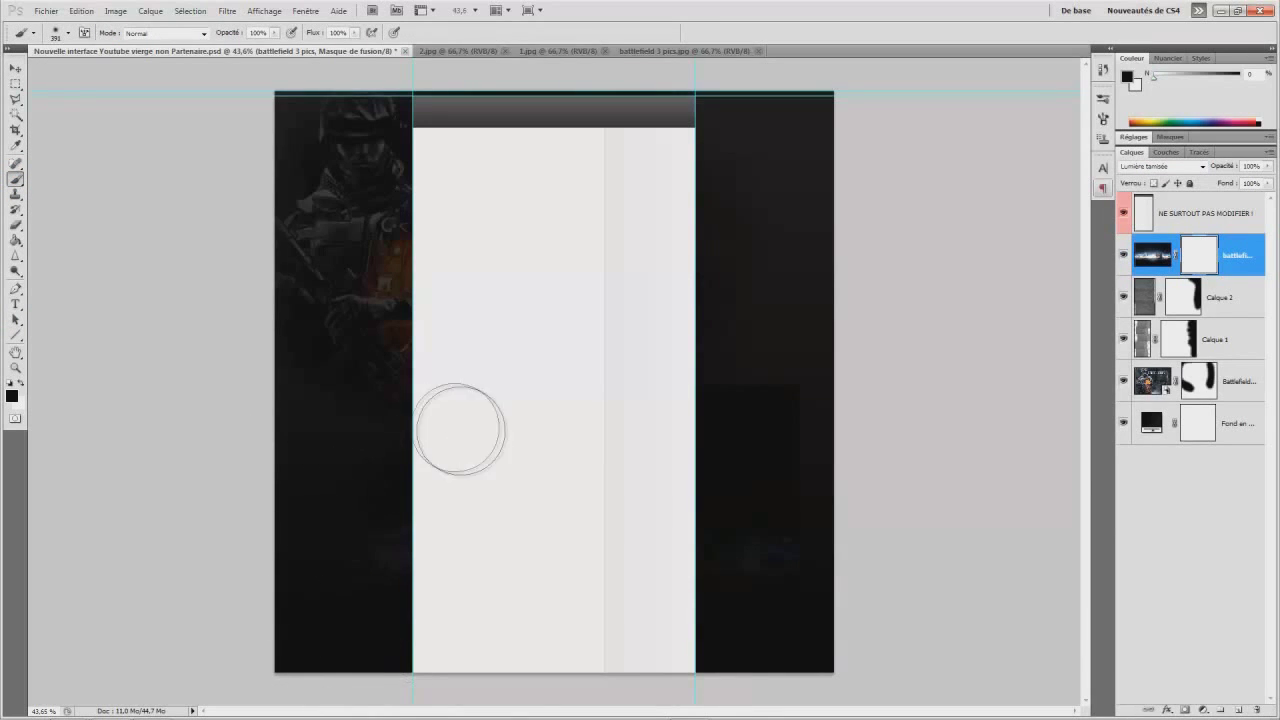
drag(810, 400, 864, 440)
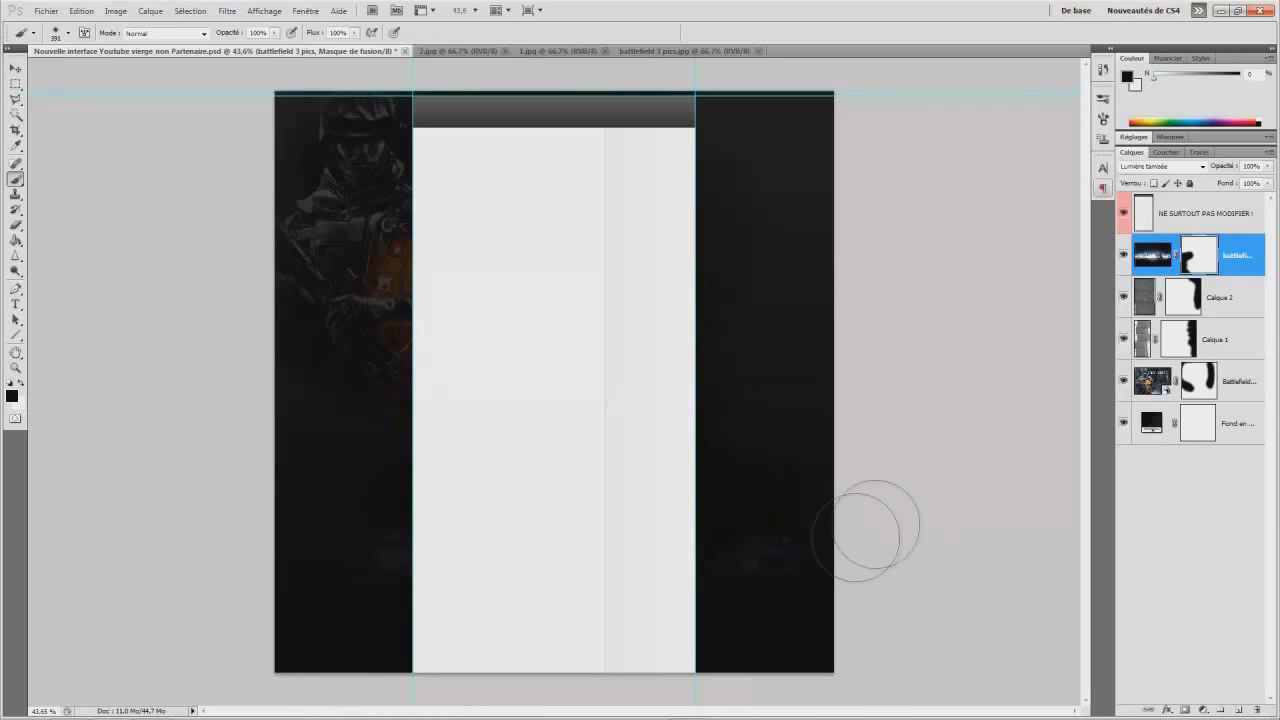
drag(848, 501, 860, 680)
Step: Try the Incrustation blend mode on the battlefield 3 pics layer, and switch back to Lumière tamisée
click(1170, 166)
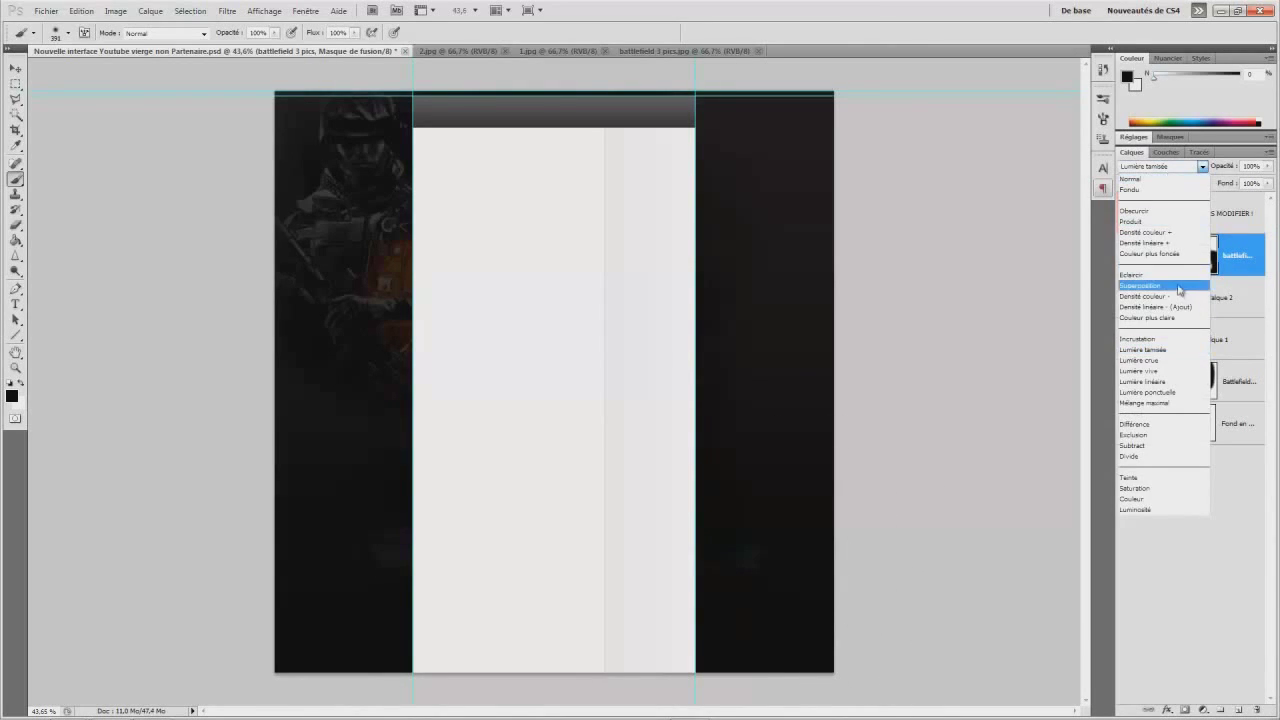
click(1166, 345)
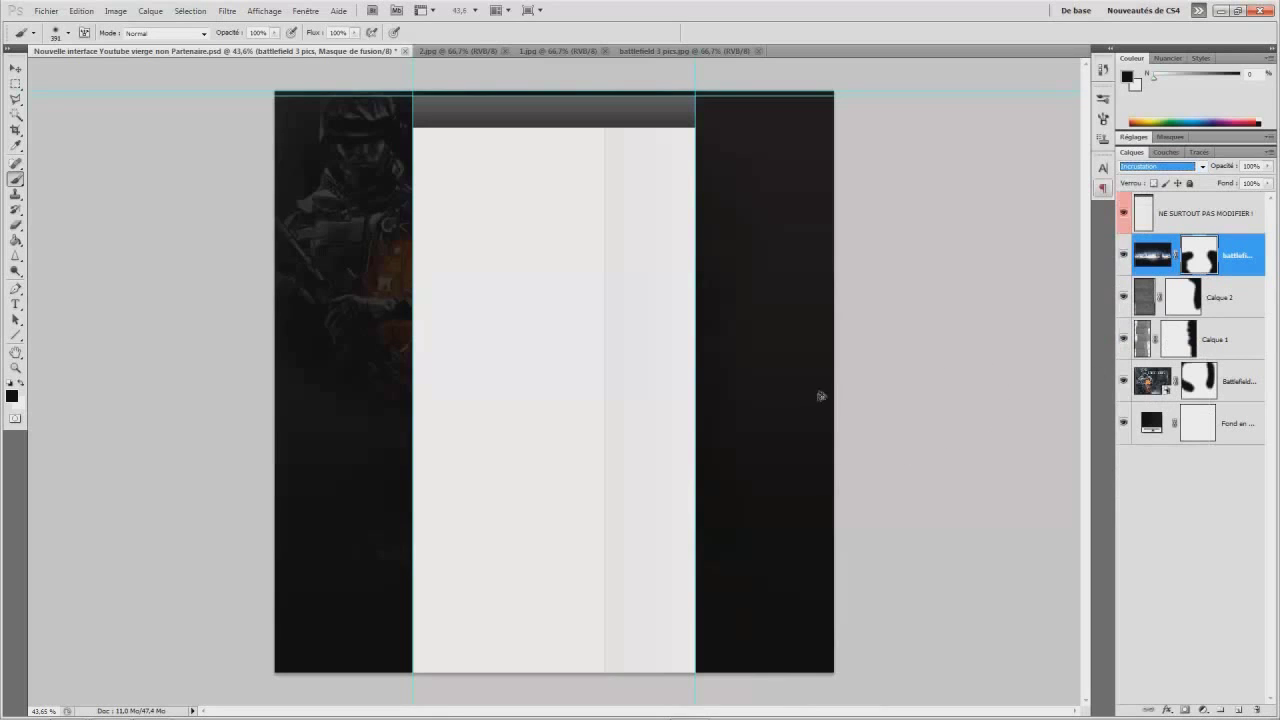
click(1170, 166)
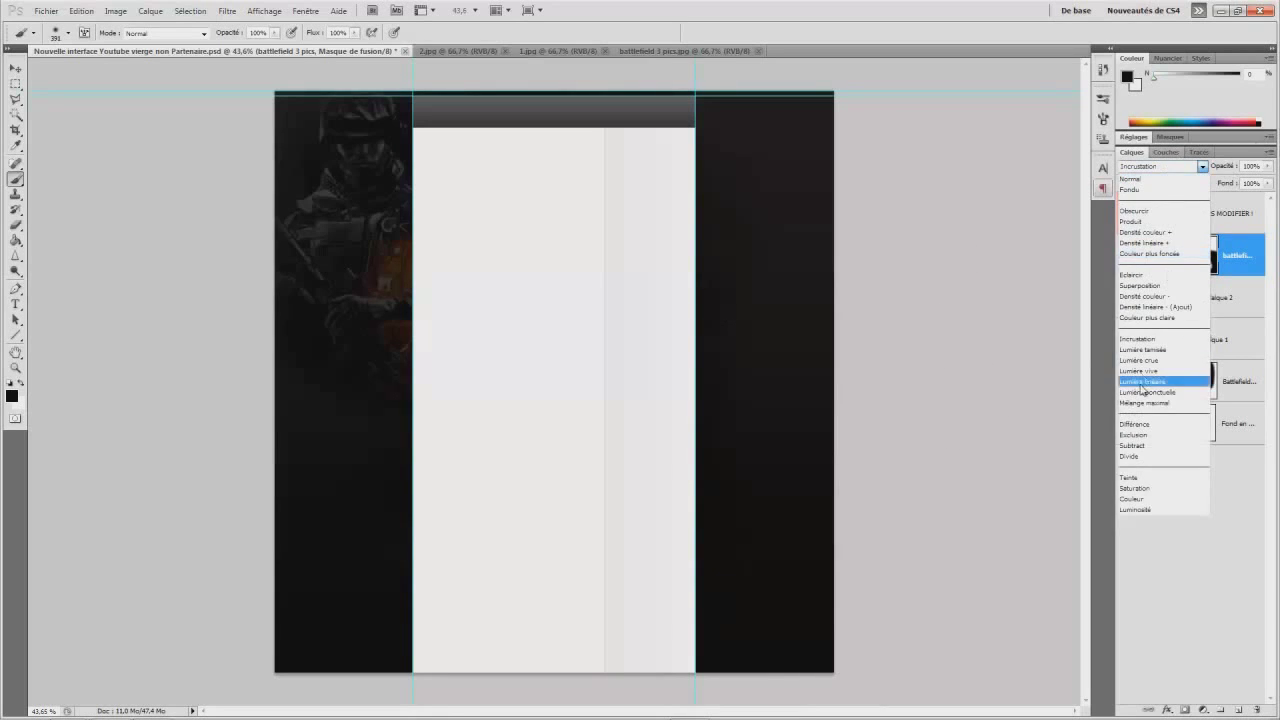
click(1166, 356)
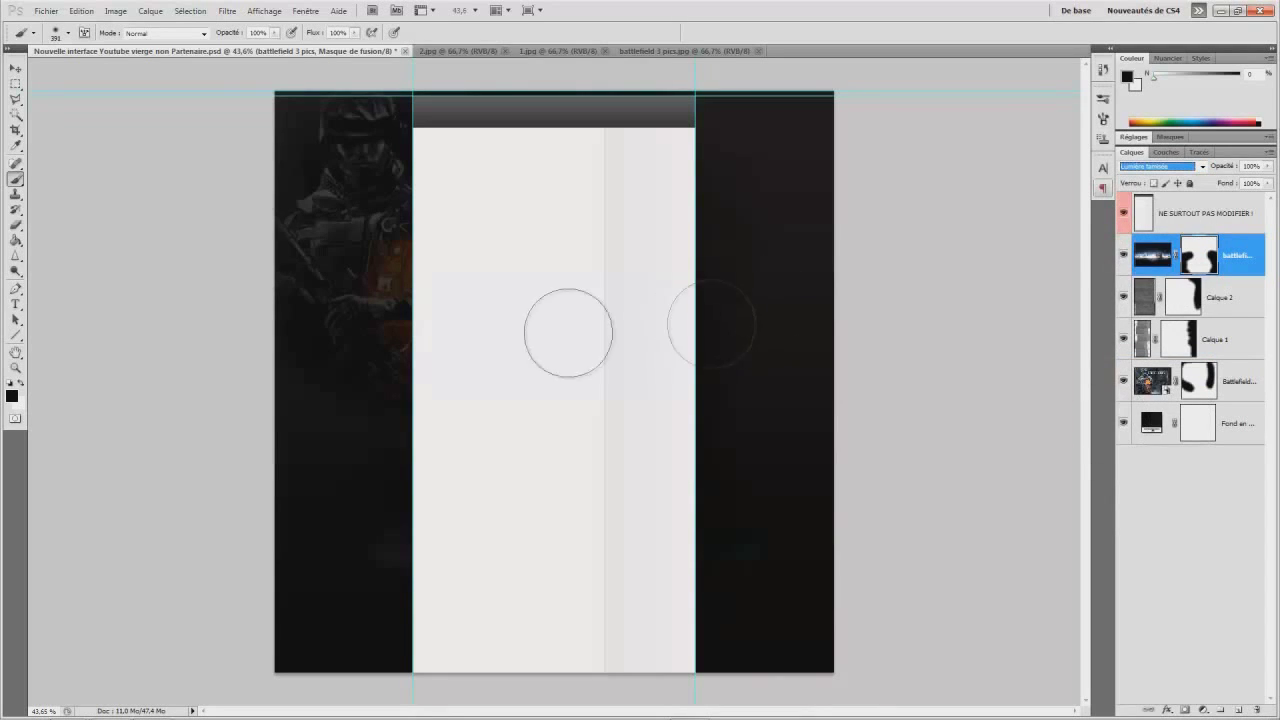
Step: Move the battlefield 3 pics layer up so its skyline sits below the soldier, around the middle of the margins
click(16, 65)
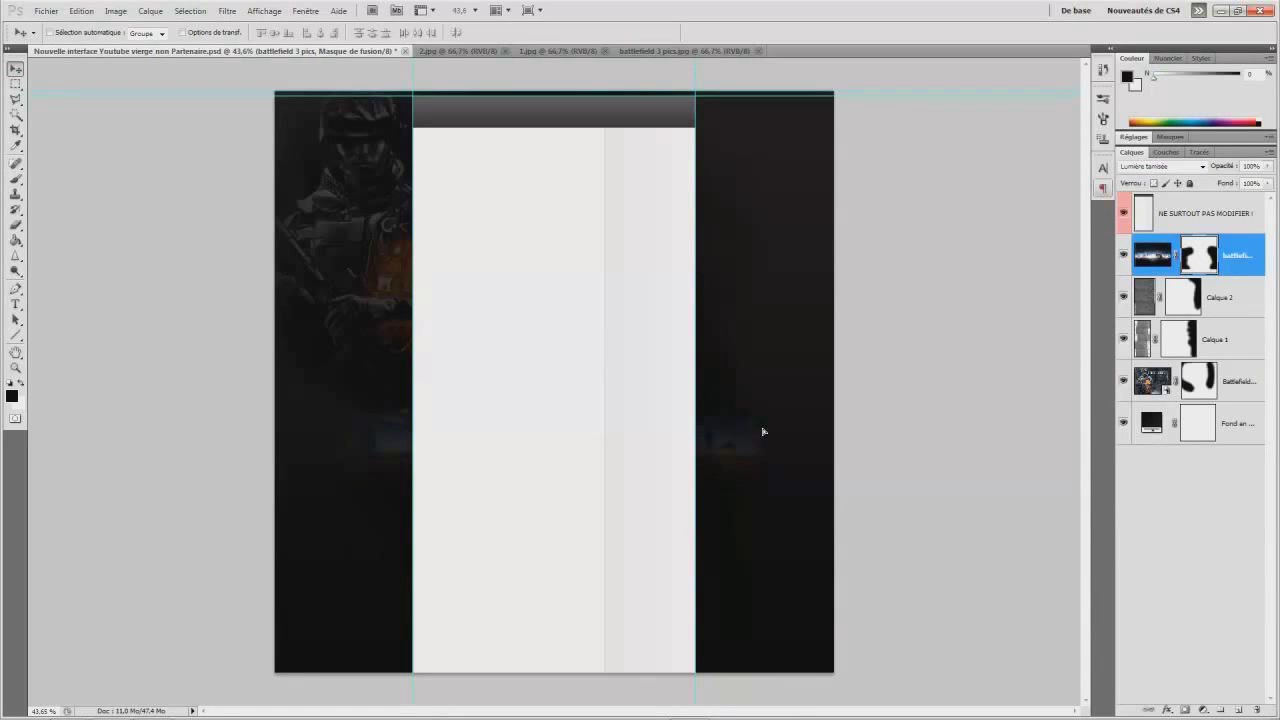
scroll(763, 500, down, 3)
scroll(658, 473, up, 2)
scroll(658, 473, up, 2)
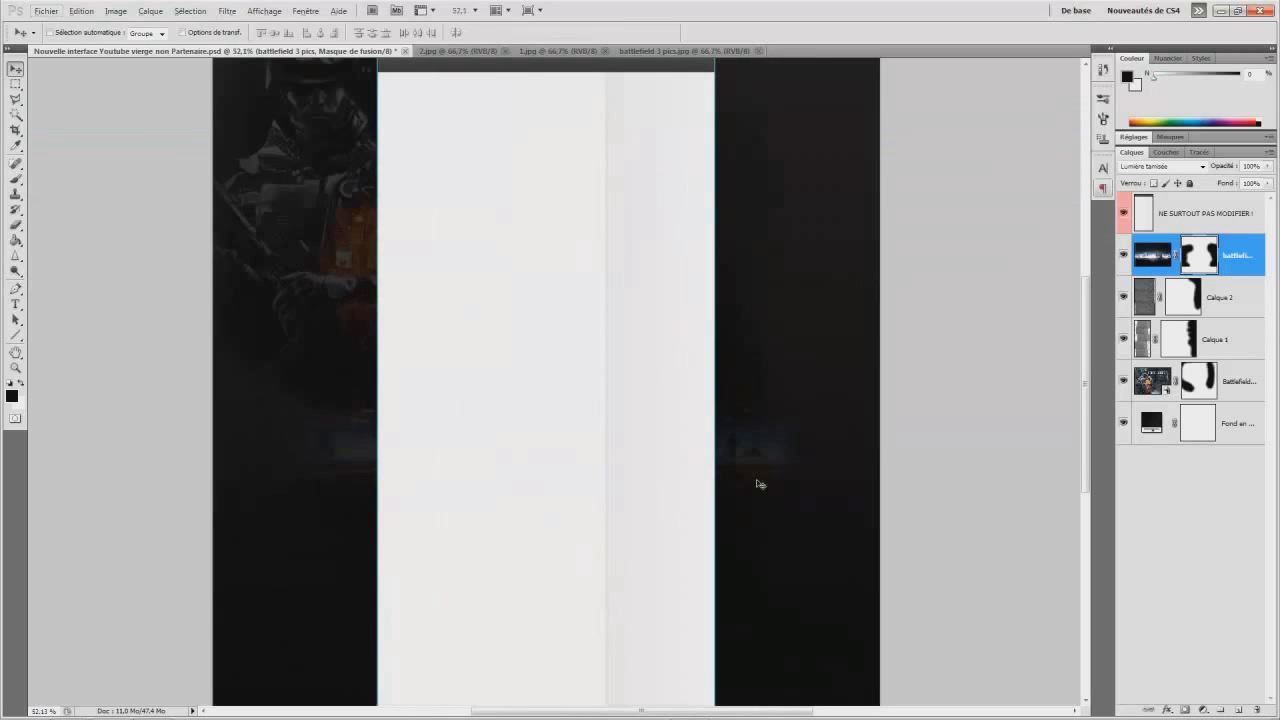
Step: Scale the battlefield 3 pics layer up to about 120.65% and reposition it so the skyline spans both side margins
key(ctrl+t)
drag(837, 606, 961, 690)
drag(857, 574, 801, 547)
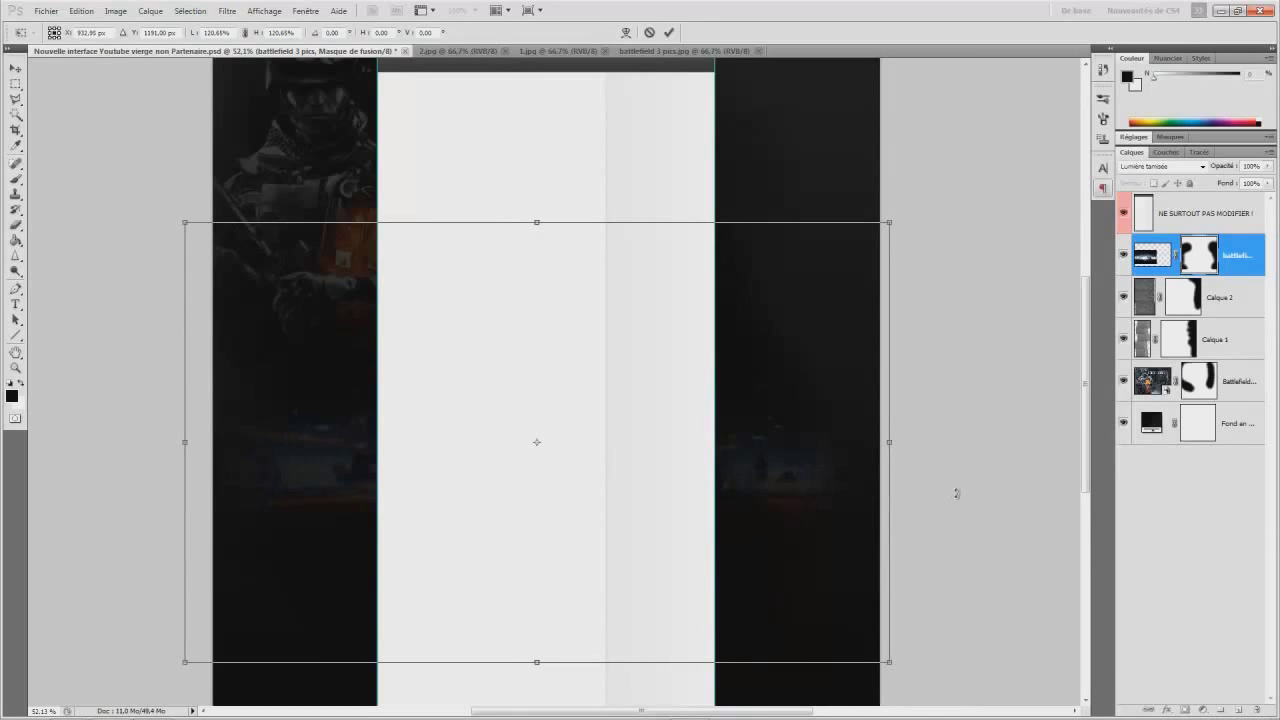
key(Return)
key(ctrl+minus)
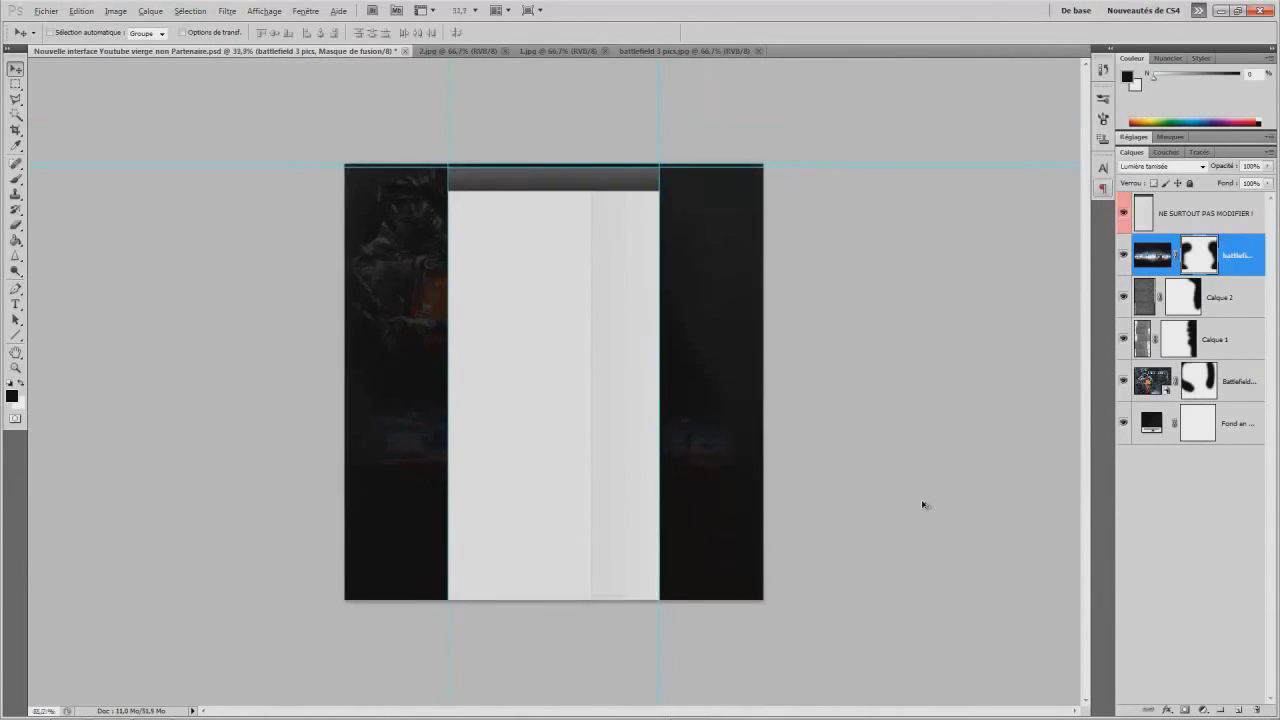
key(ctrl+0)
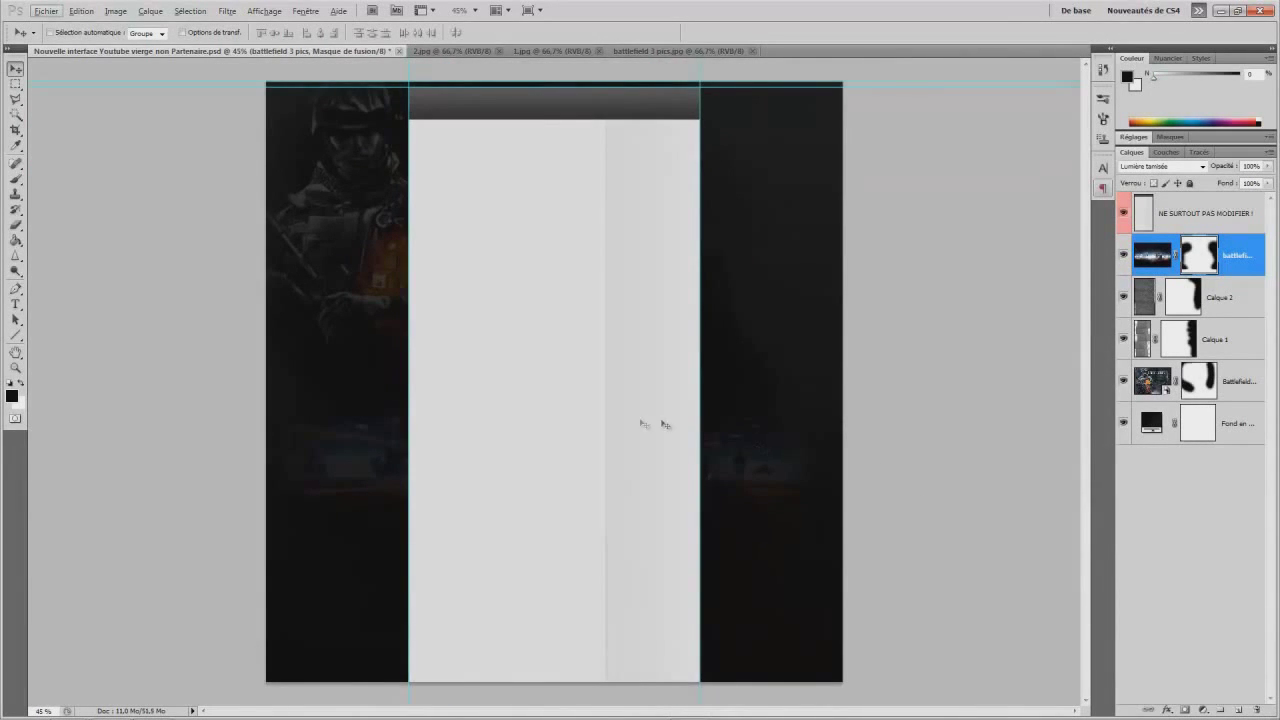
Step: Look through the texture, font and template files in the Vidéos folder in Windows Explorer, and return to the design
key(super)
click(150, 709)
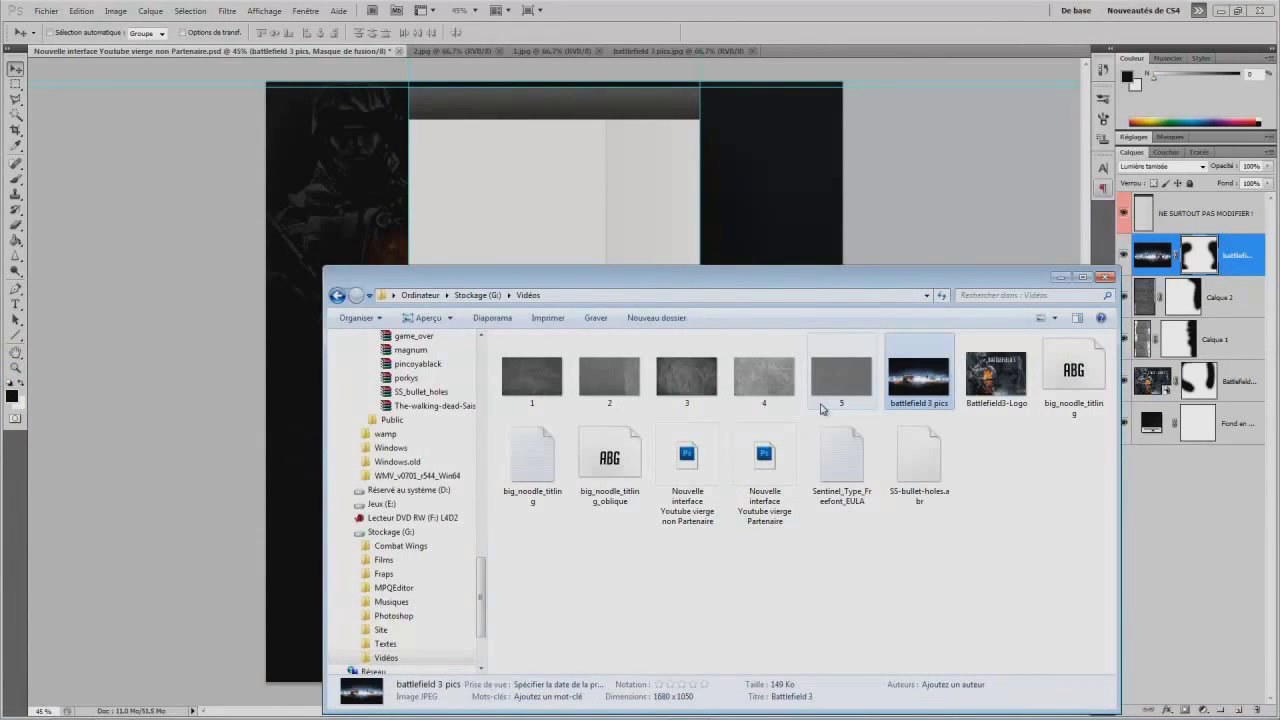
click(1073, 378)
click(764, 462)
click(688, 455)
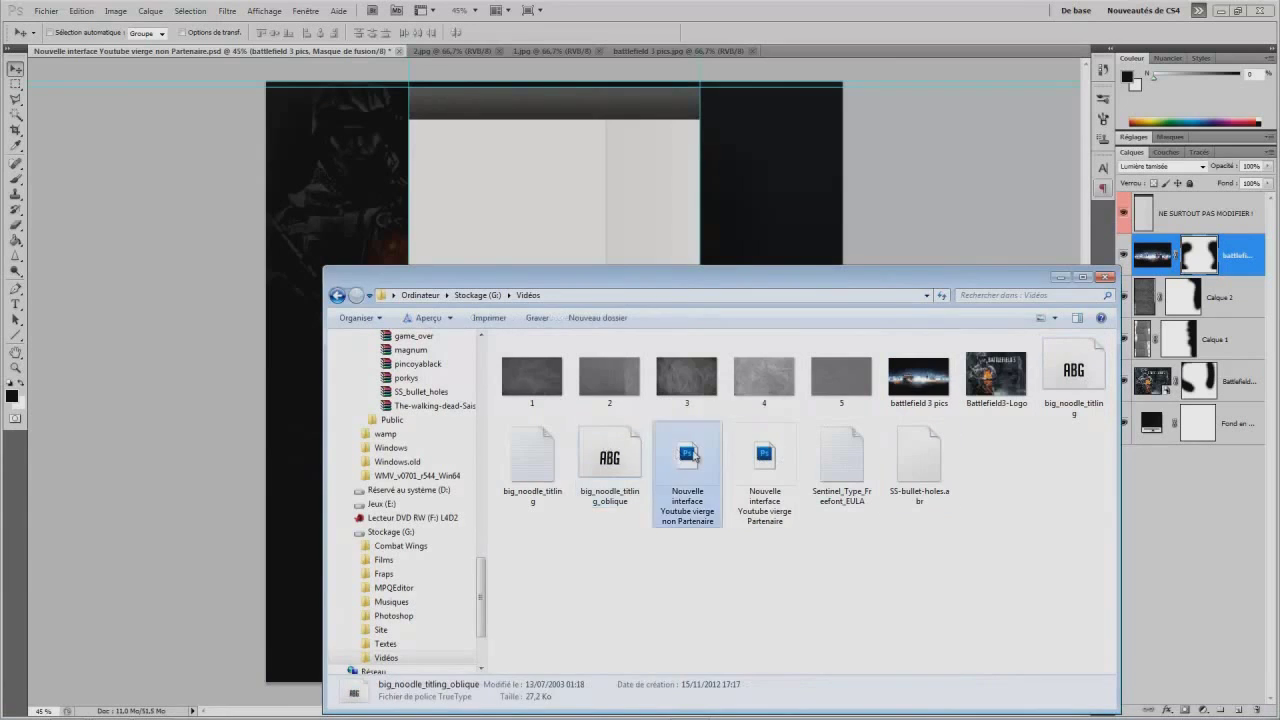
click(1085, 348)
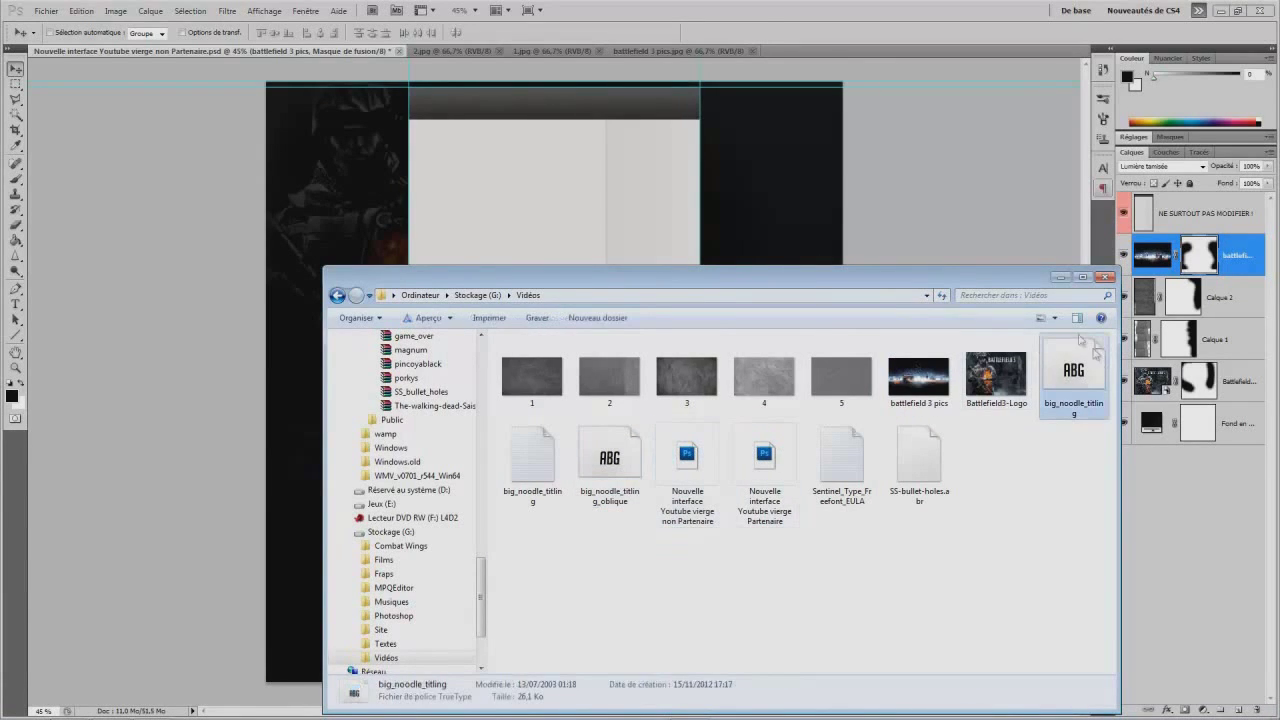
click(1062, 279)
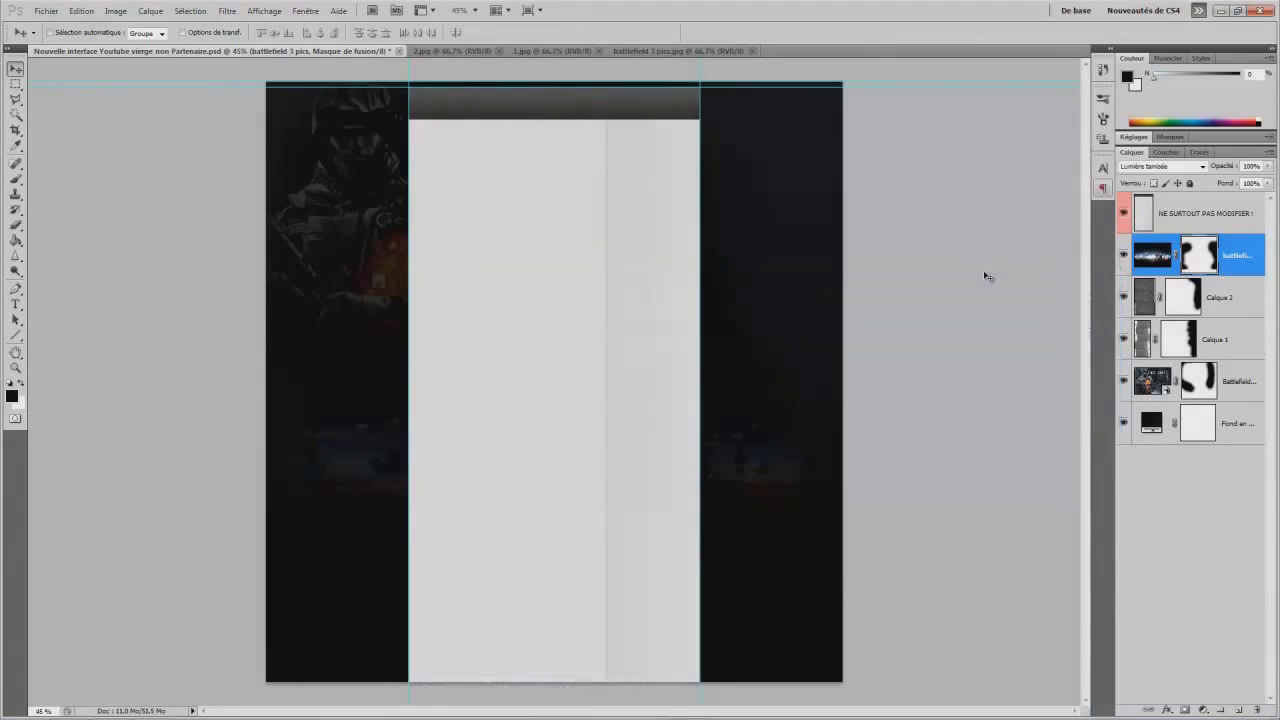
Step: Create a new transparent document 4 pixels wide and 4 pixels high
click(55, 14)
click(50, 30)
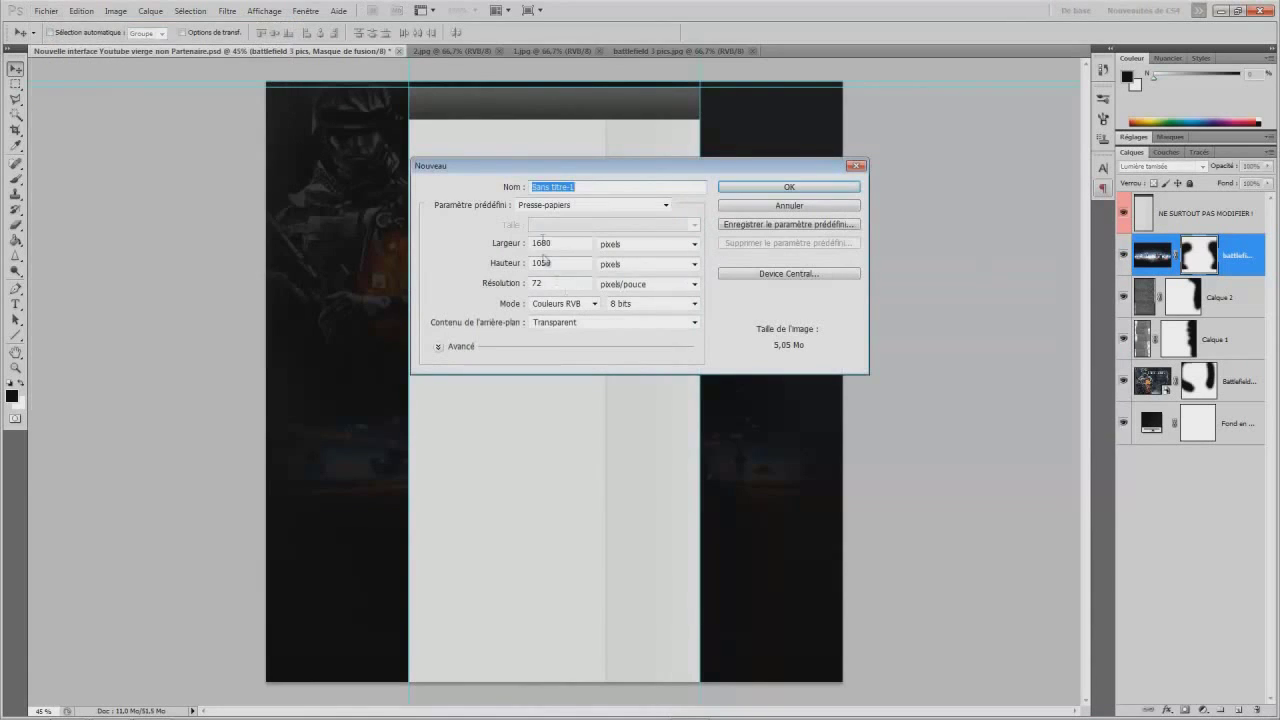
double_click(560, 267)
text(4)
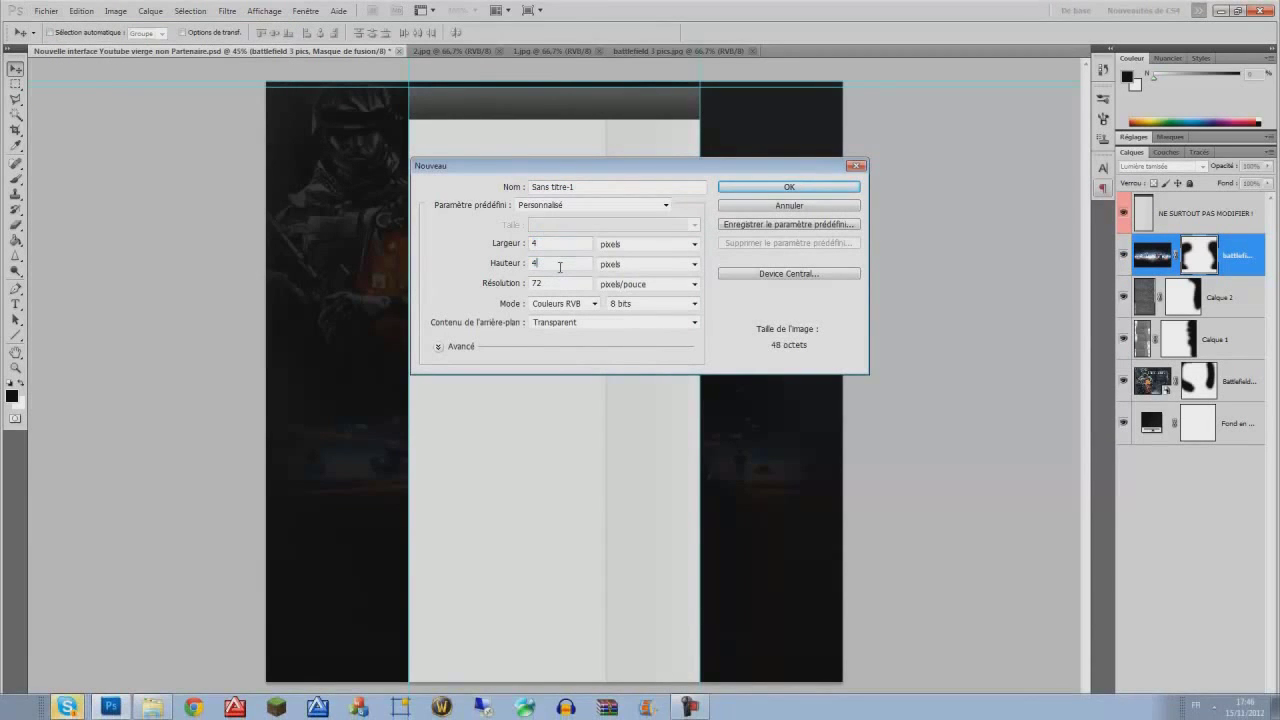
key(Return)
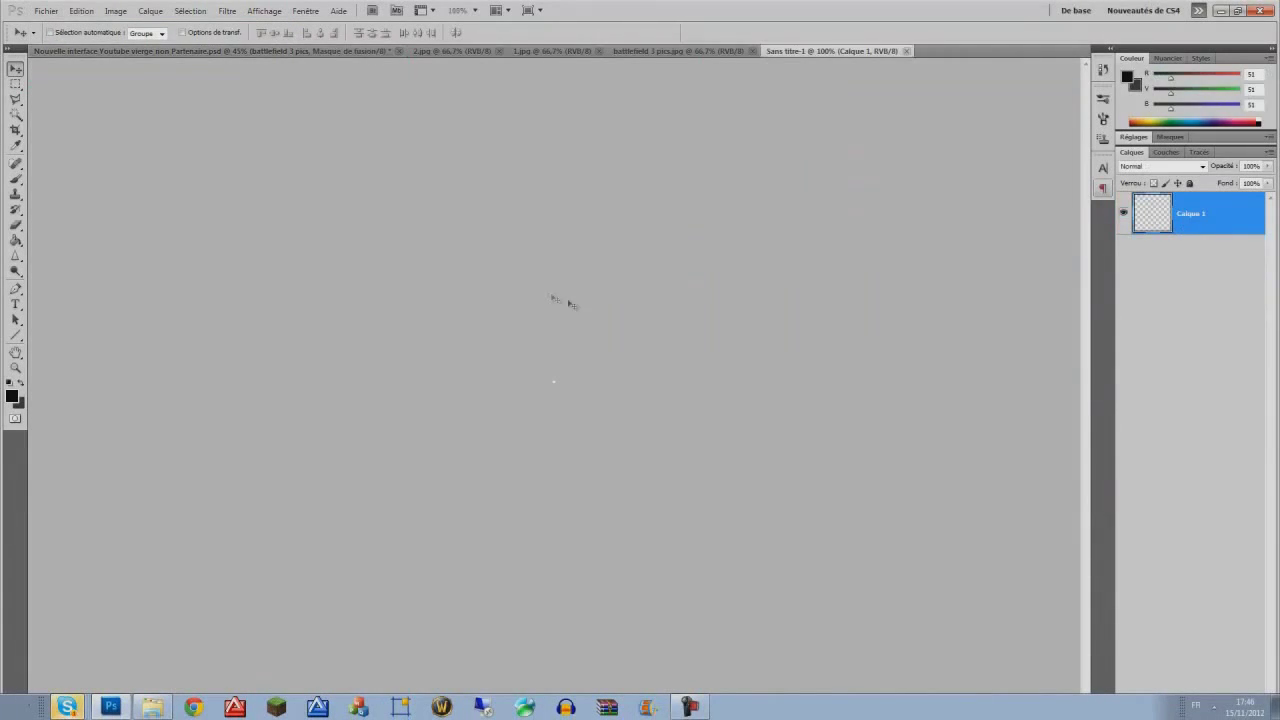
Step: Fill the upper two pixel rows of the tiny document with black using a 1-pixel Pencil
key(ctrl+plus)
key(ctrl+plus)
key(ctrl+plus)
key(ctrl+plus)
key(ctrl+plus)
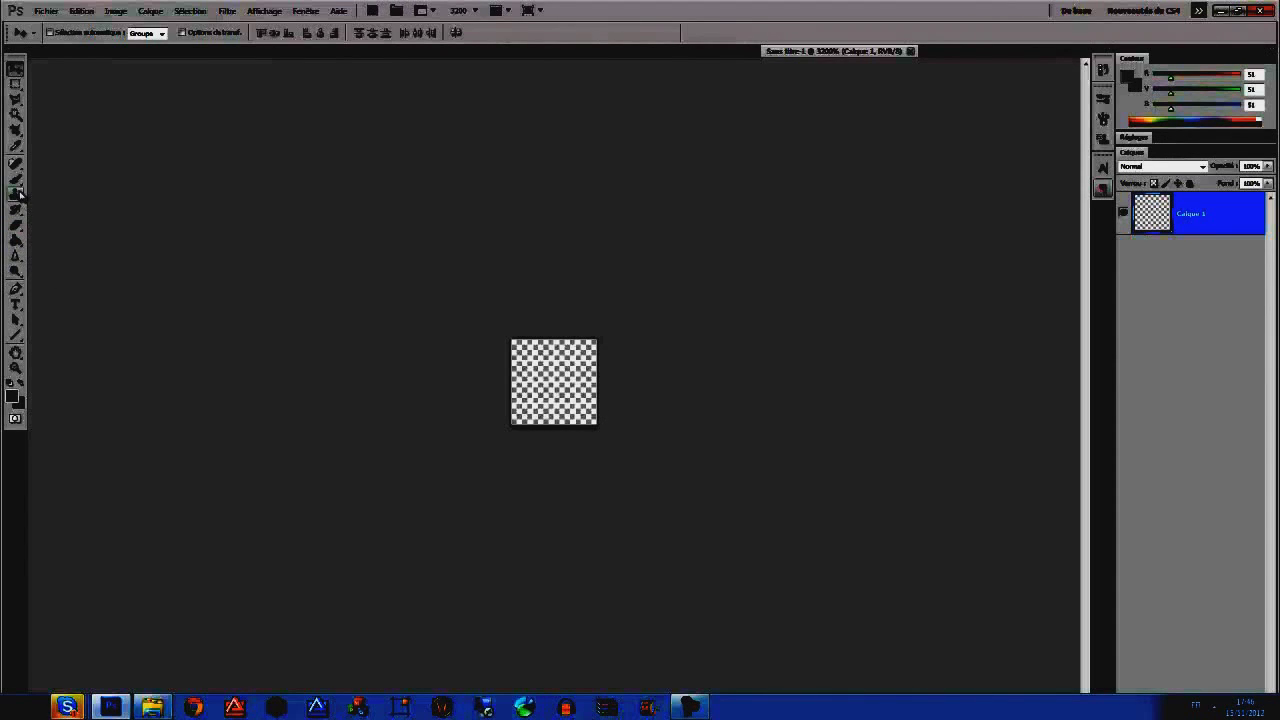
drag(16, 178, 70, 189)
mouse_move(517, 346)
mouse_down()
mouse_move(602, 355)
mouse_move(511, 368)
mouse_up()
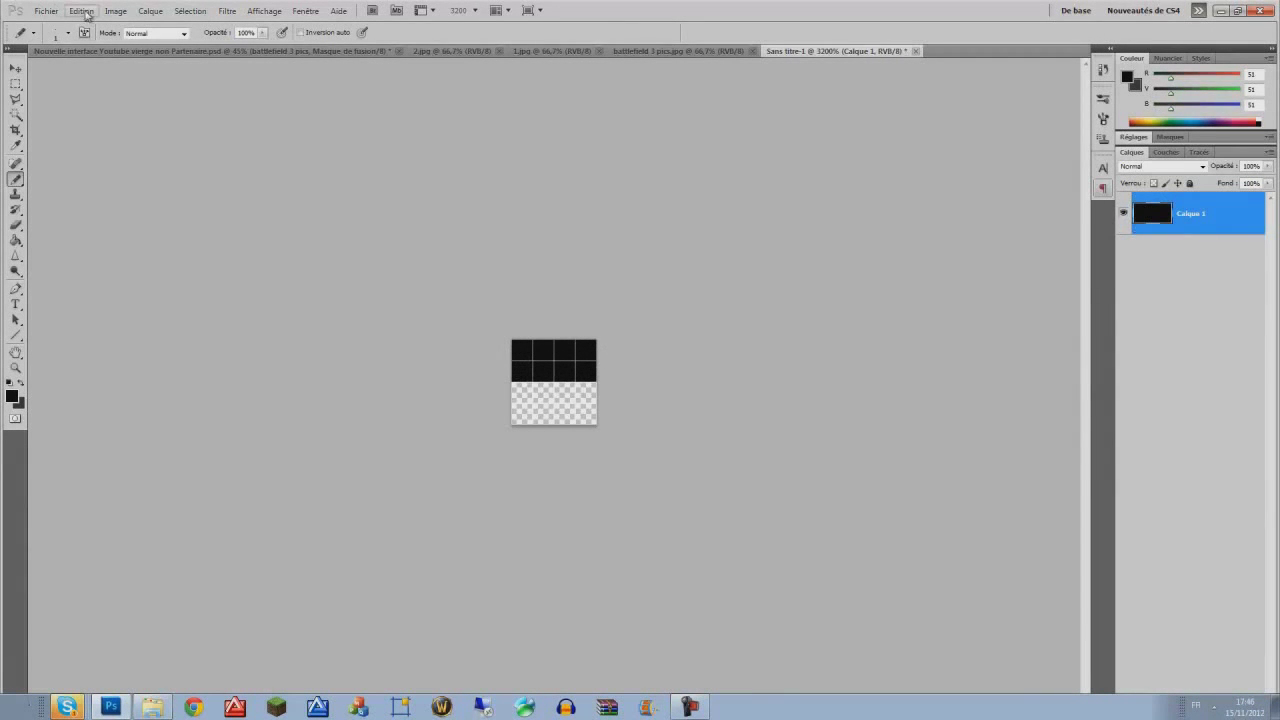
Step: Define the half-black, half-transparent tile as a pattern
click(82, 11)
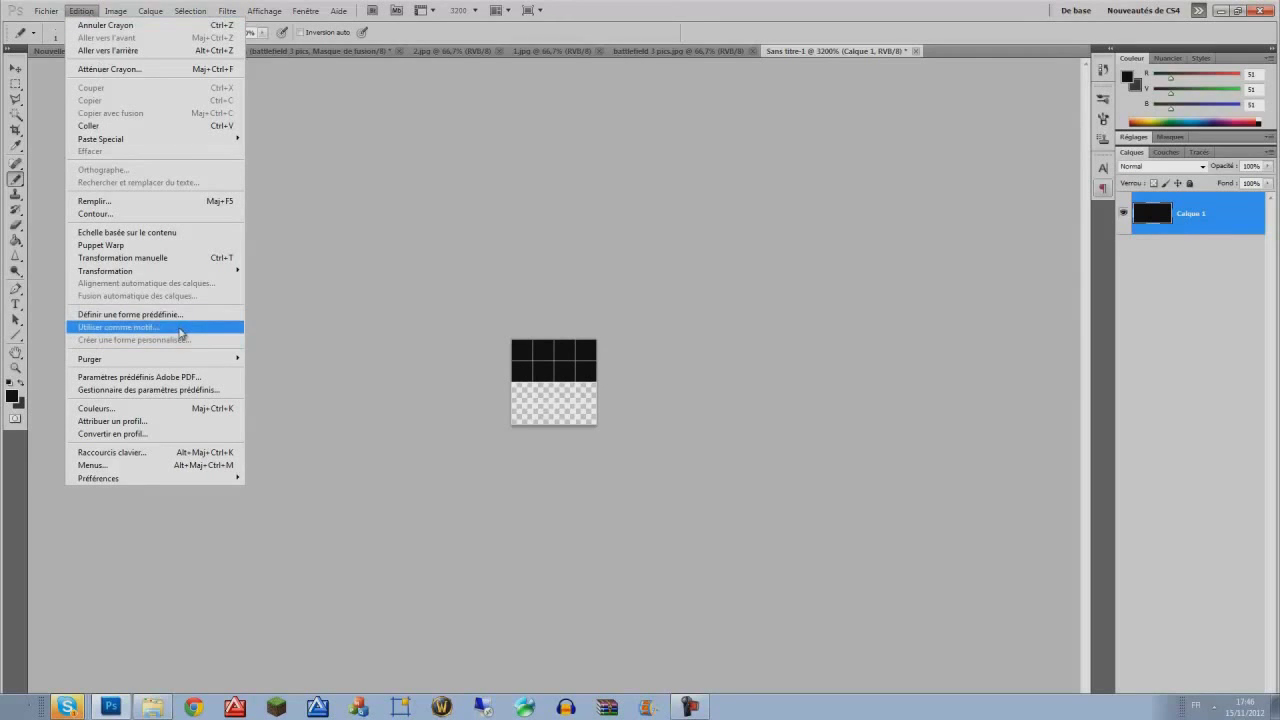
click(230, 327)
click(770, 242)
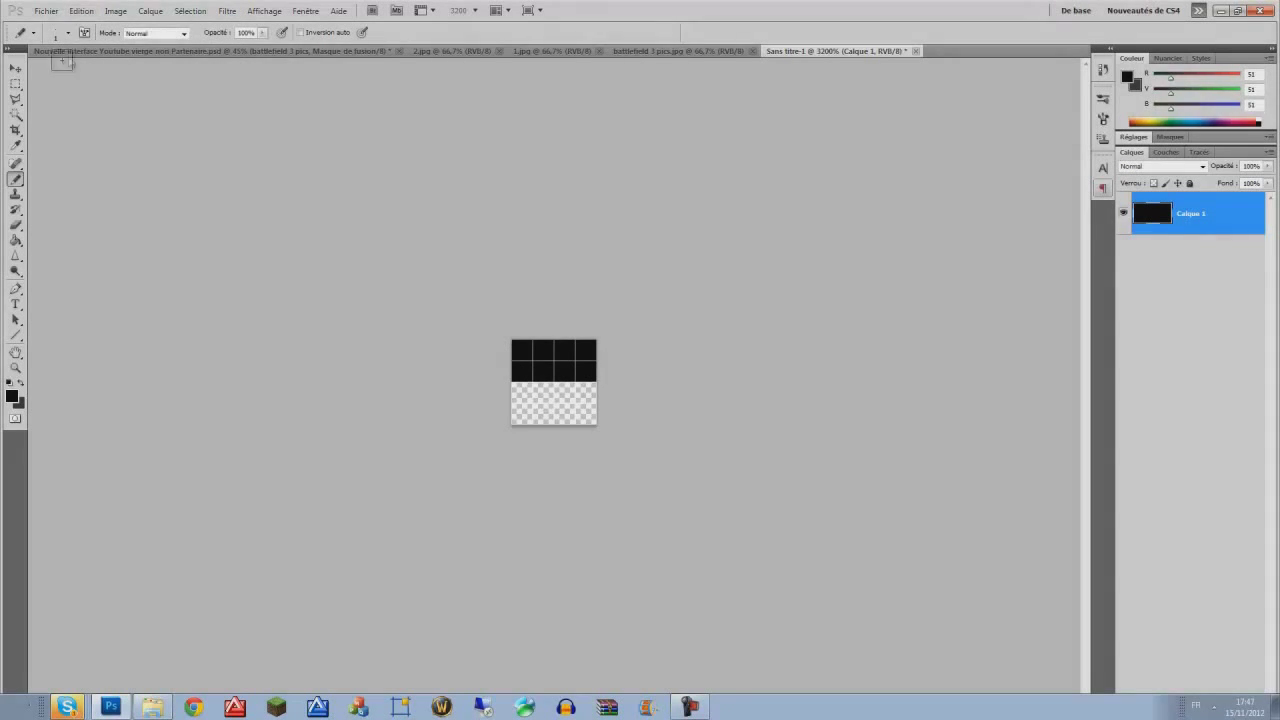
Step: Add a new empty layer above battlefield 3 pics in the YouTube template document
click(65, 51)
click(151, 11)
mouse_move(165, 26)
click(360, 26)
key(Return)
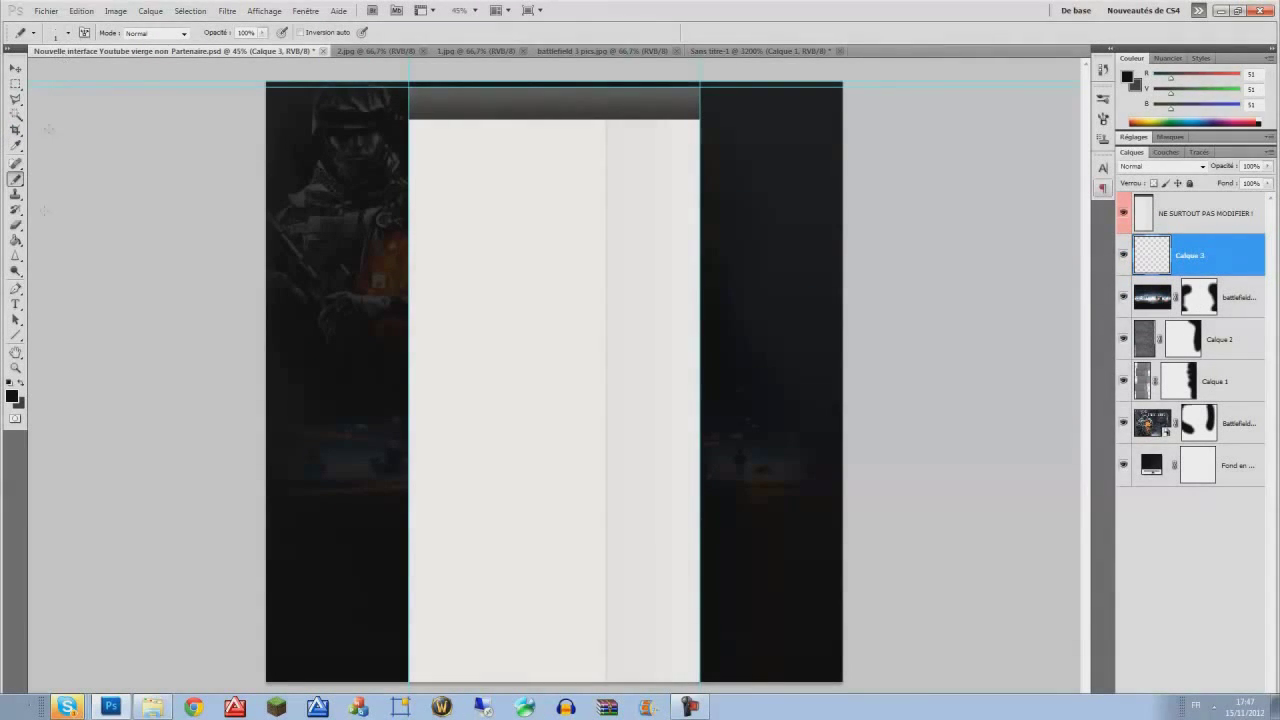
Step: Fill the new layer with the custom striped pattern using the Paint Bucket, and inspect the scan lines over the soldier
click(16, 240)
click(91, 33)
click(72, 56)
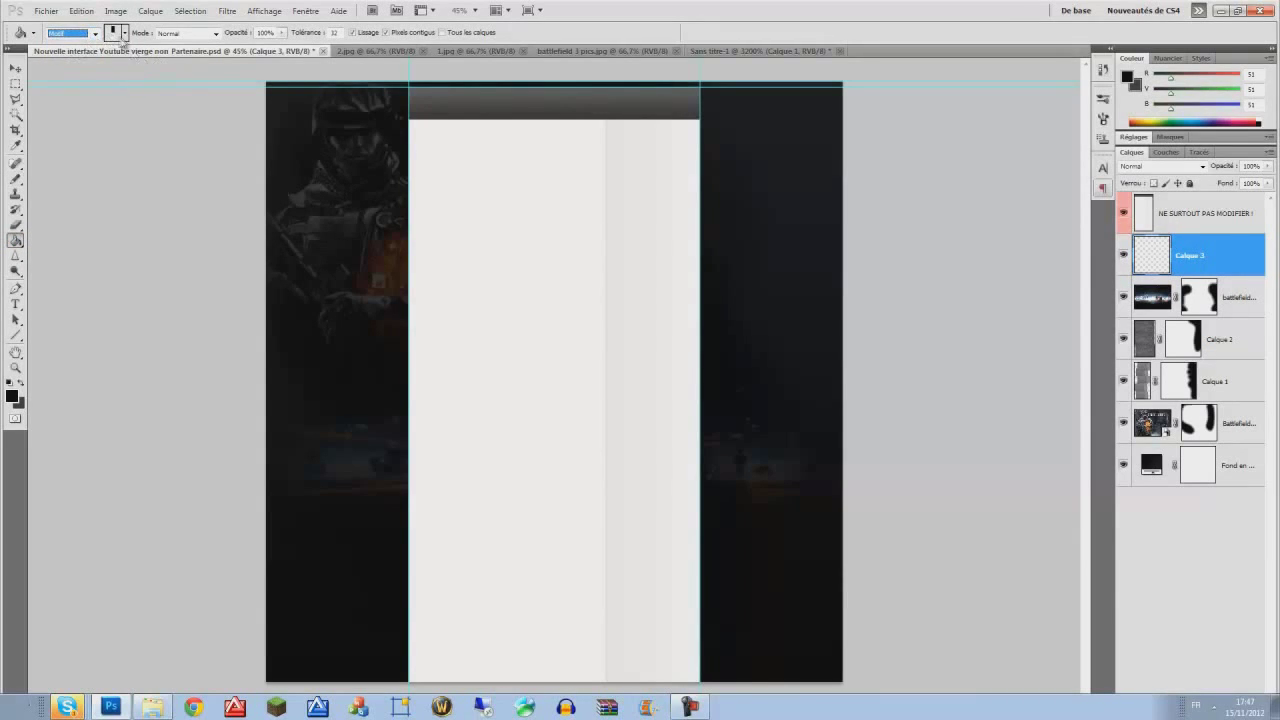
click(124, 34)
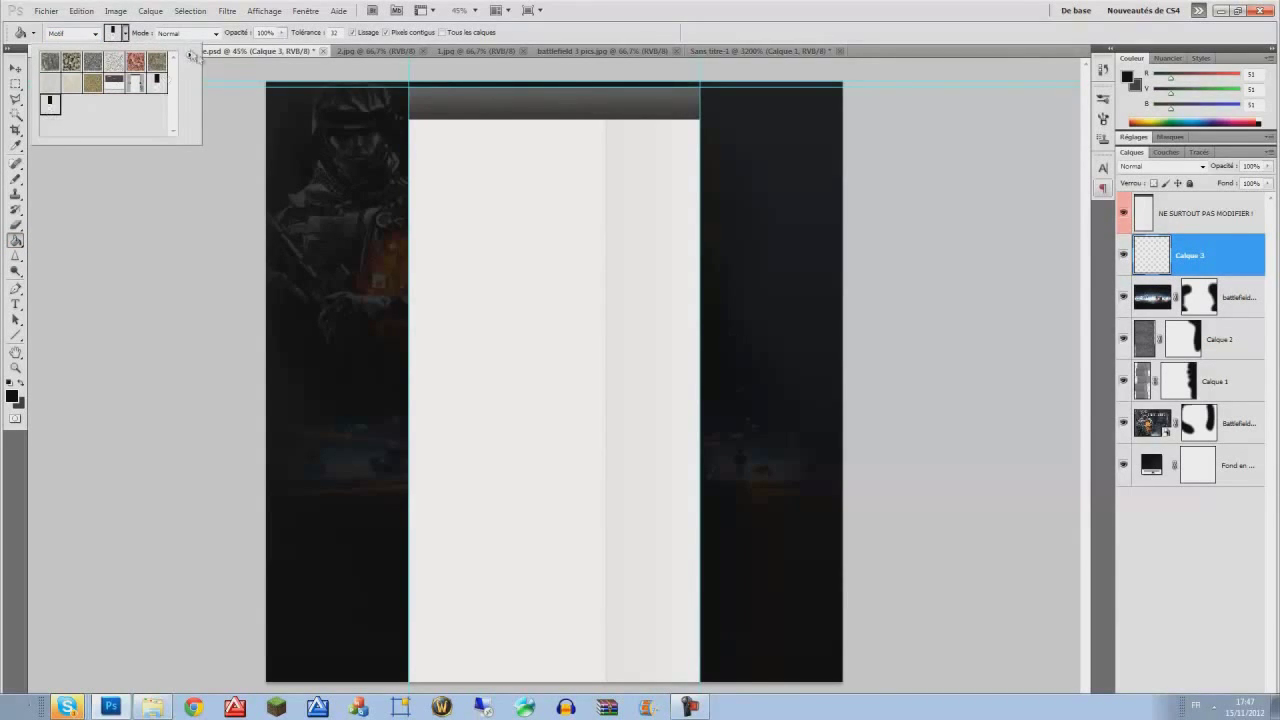
click(118, 40)
click(312, 232)
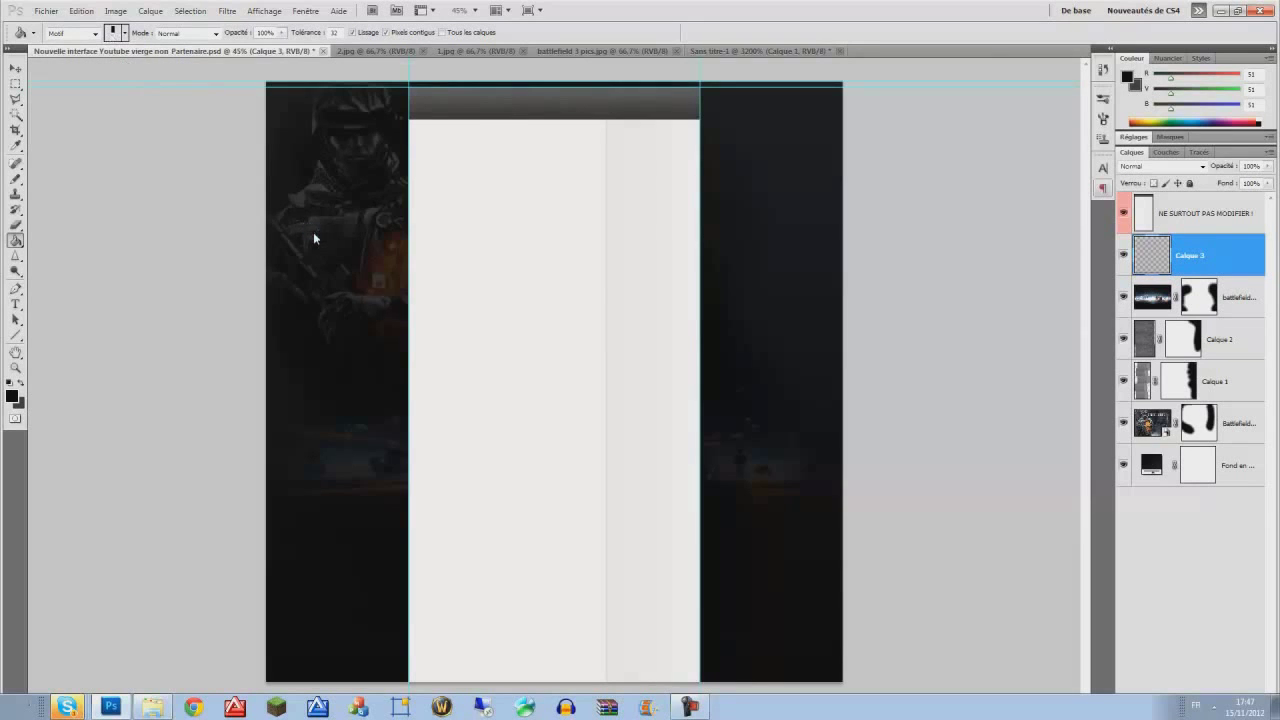
scroll(298, 212, up, 5)
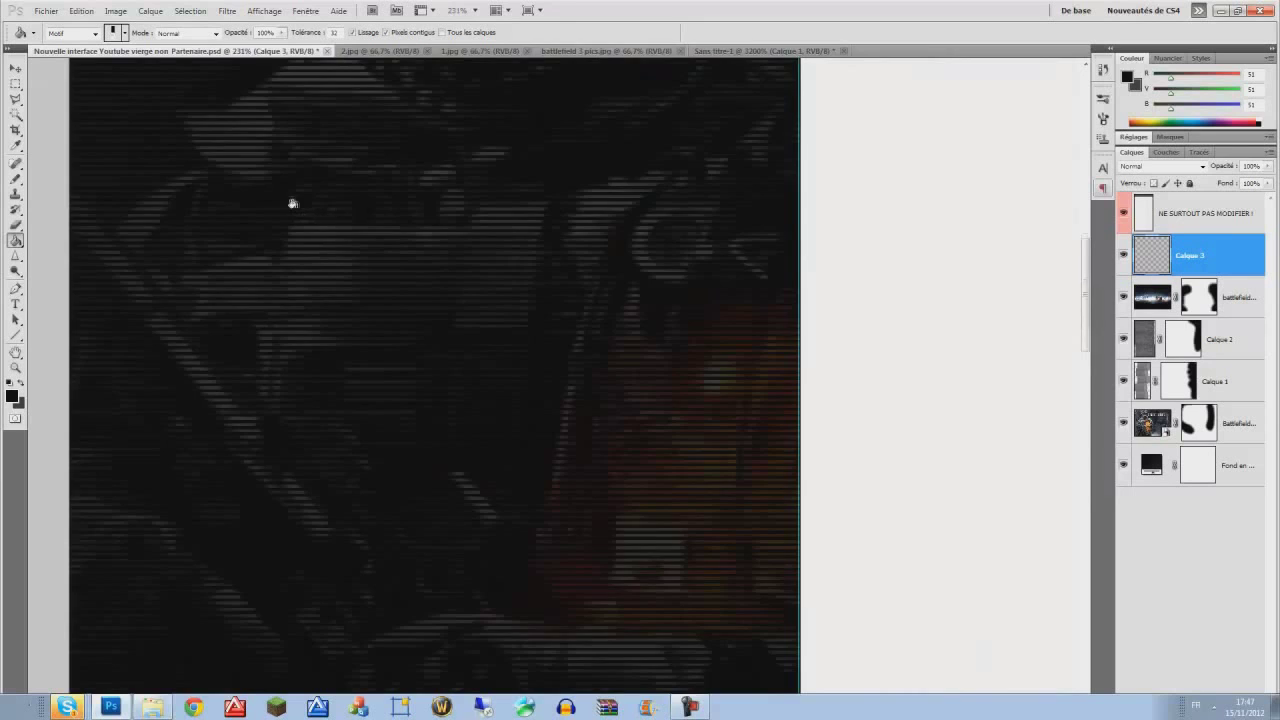
scroll(294, 204, down, 5)
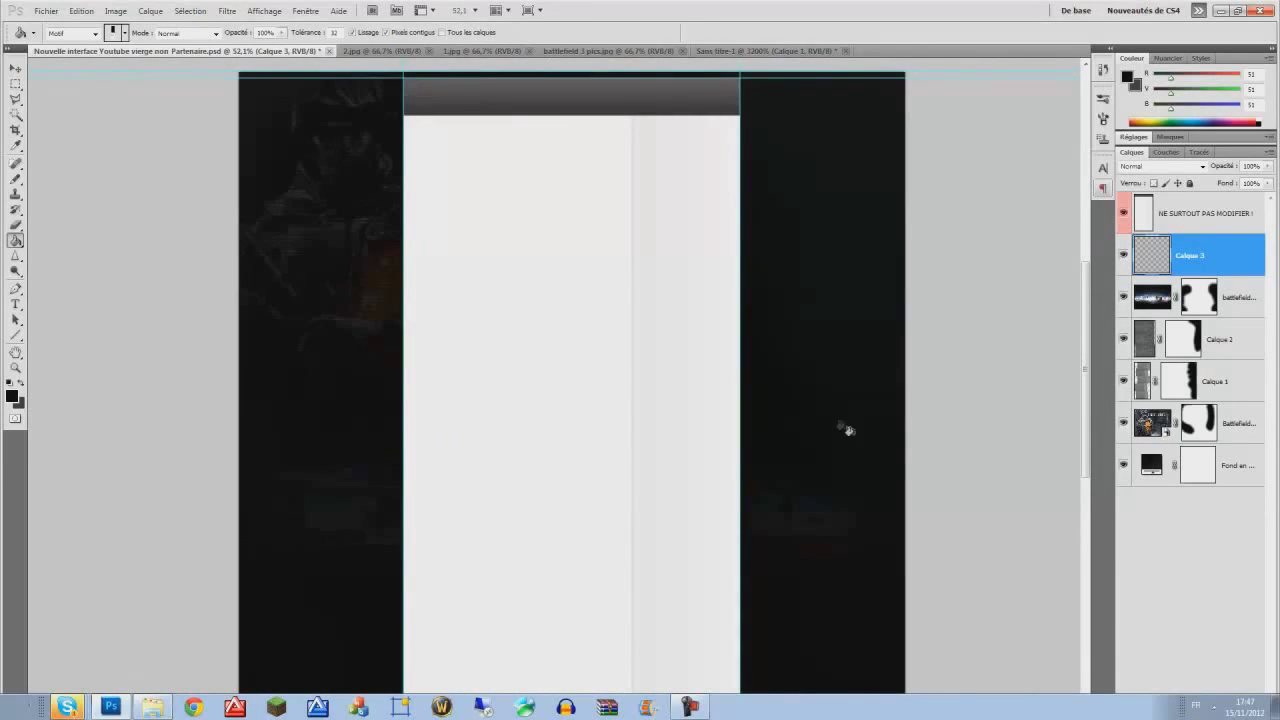
Step: Set the striped pattern layer to 35% opacity with the Lumière tamisée blend mode, and check the result up close
scroll(843, 429, down, 1)
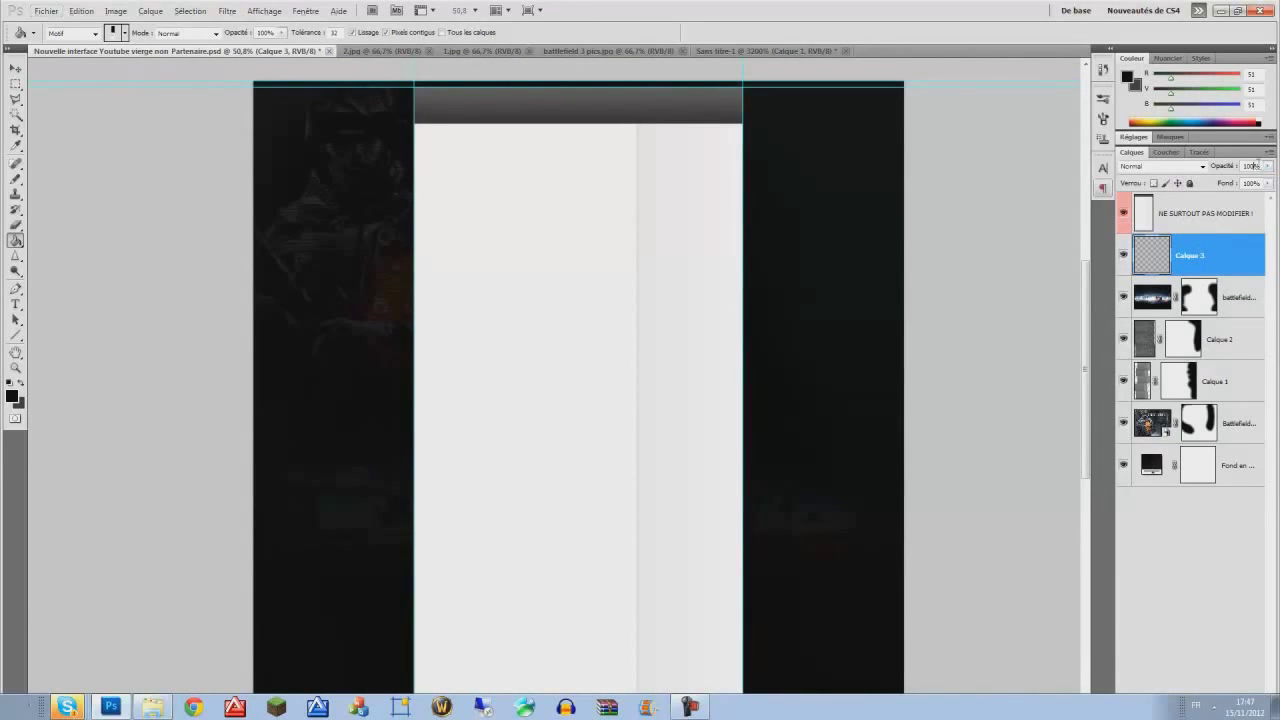
drag(1224, 170, 1206, 172)
click(1203, 166)
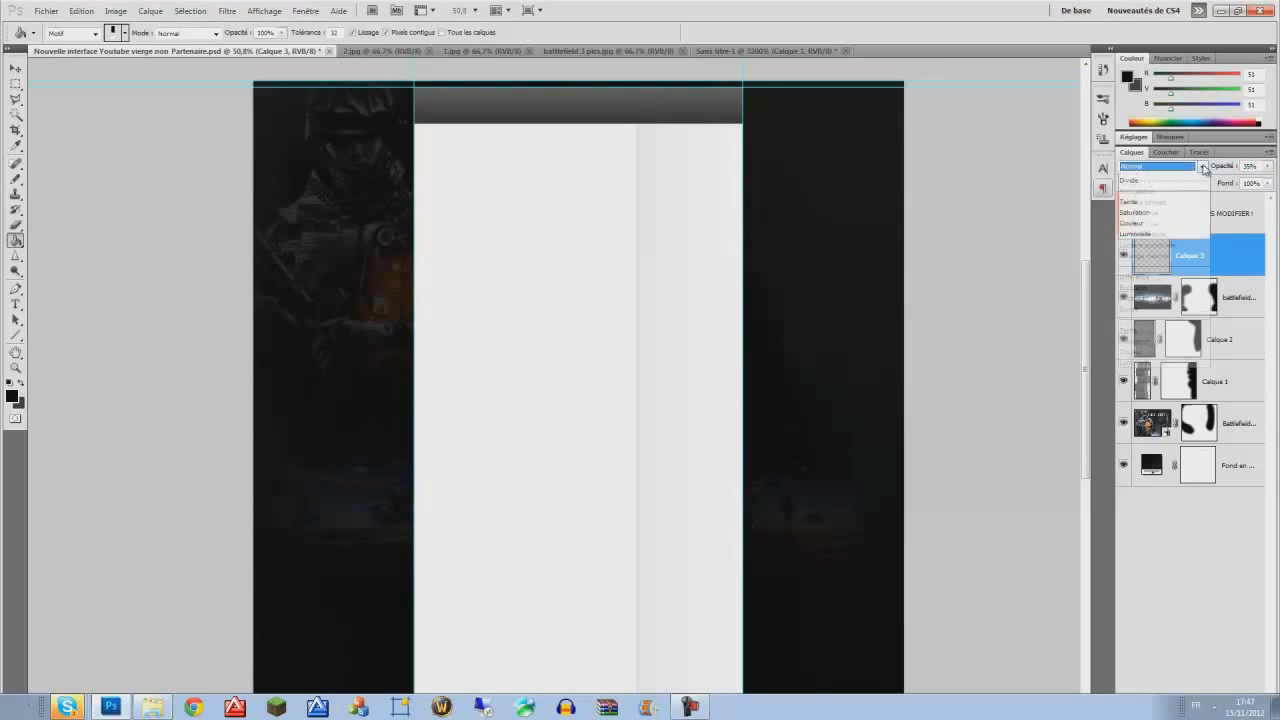
click(1142, 349)
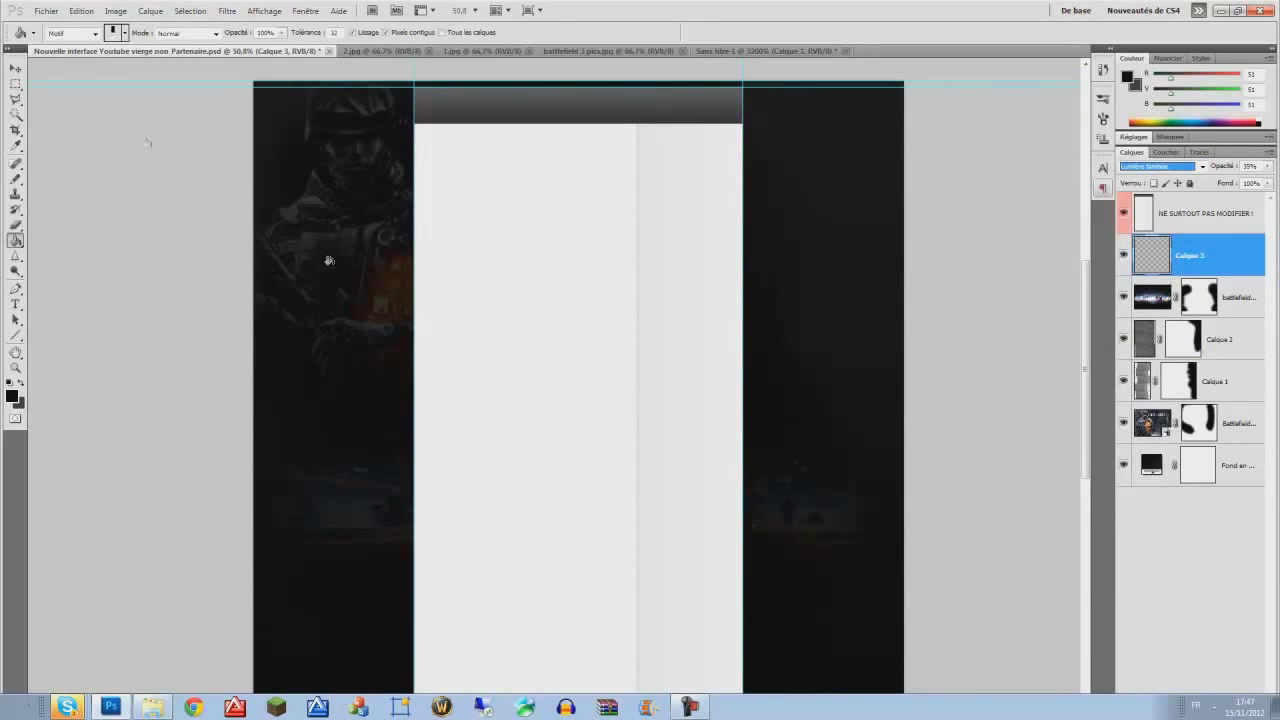
click(16, 68)
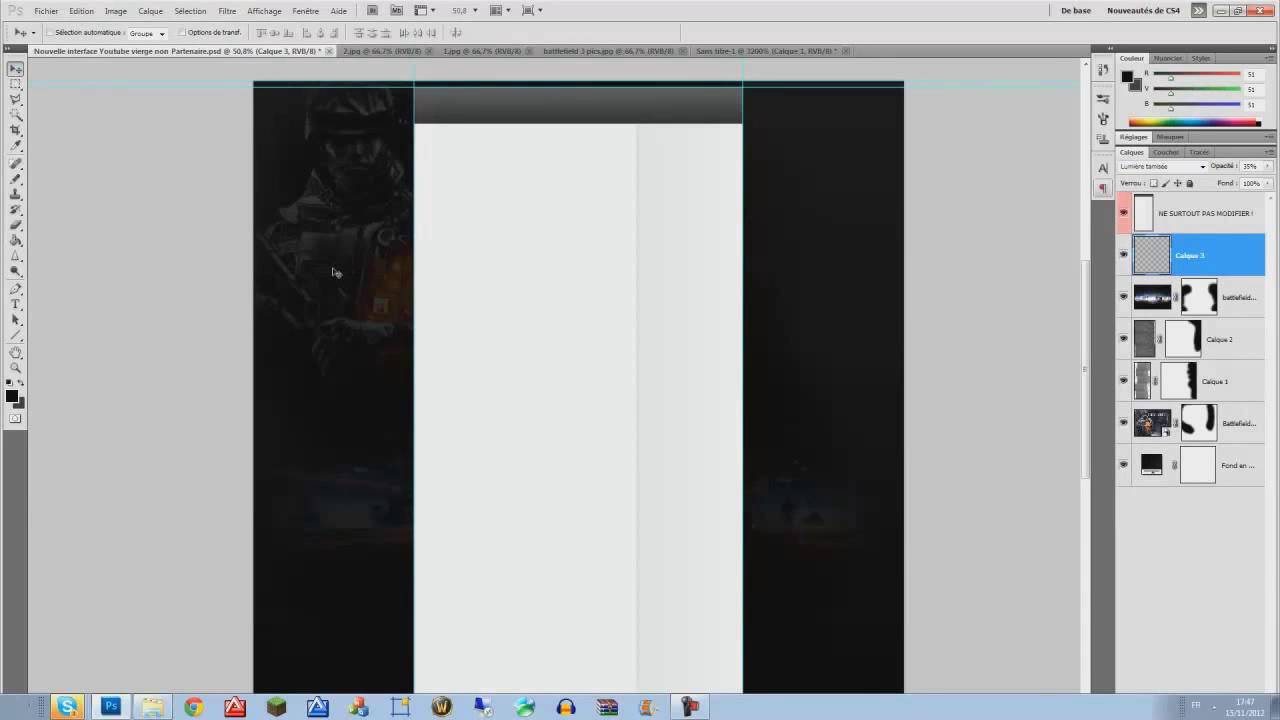
scroll(335, 276, up, 5)
scroll(335, 276, down, 6)
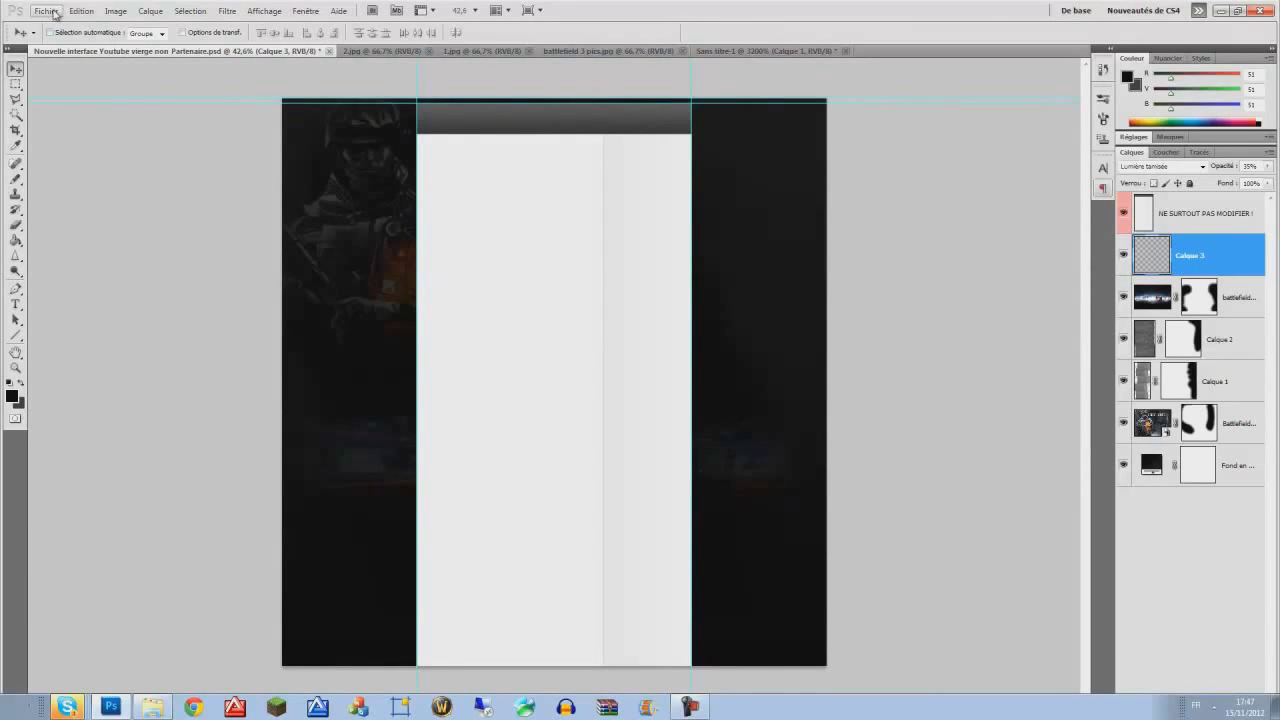
scroll(920, 375, up, 3)
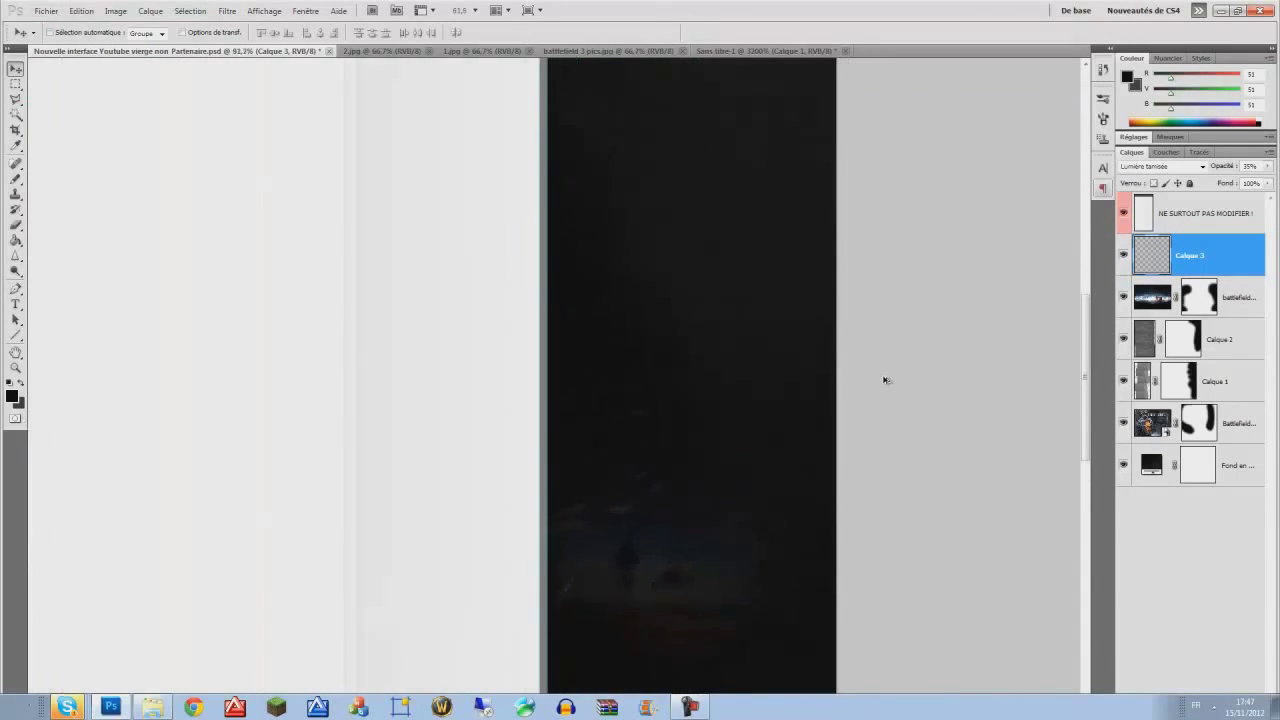
Step: Duplicate the Calque 2 concrete texture layer and shift the copy slightly, undoing the last stray move
scroll(997, 353, down, 2)
click(1160, 345)
key(ctrl+j)
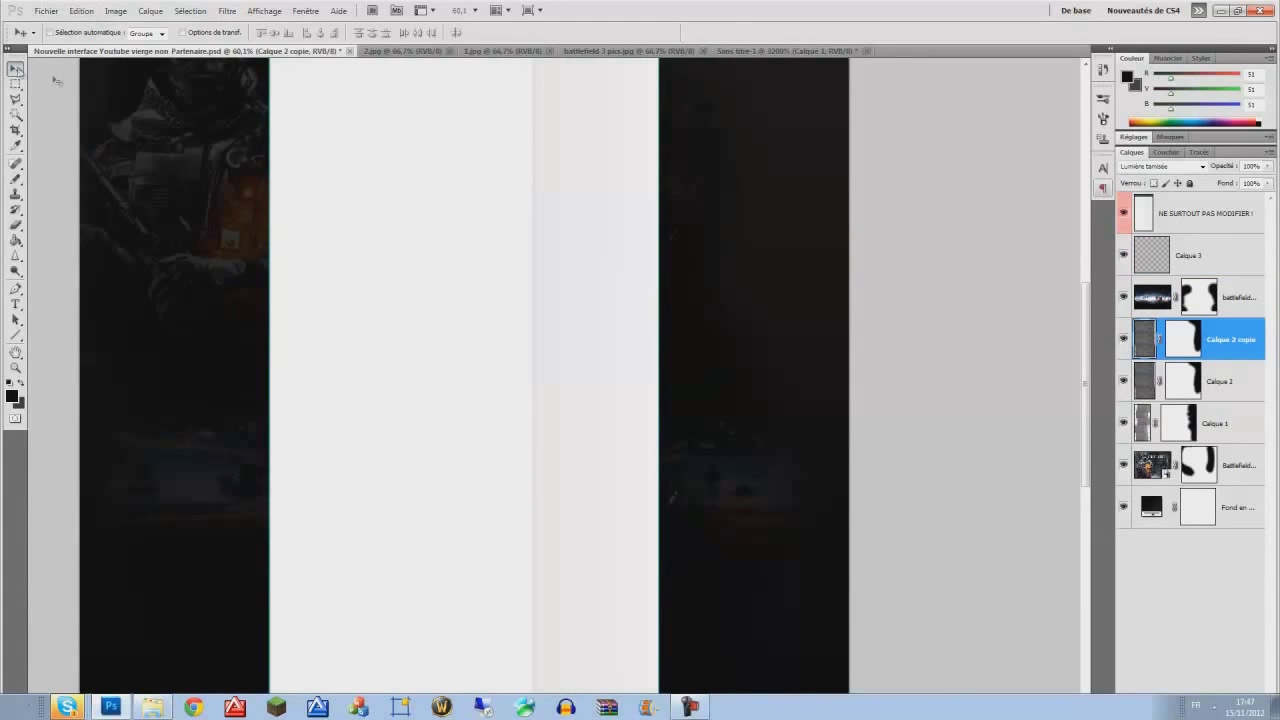
drag(688, 260, 657, 250)
scroll(760, 356, down, 3)
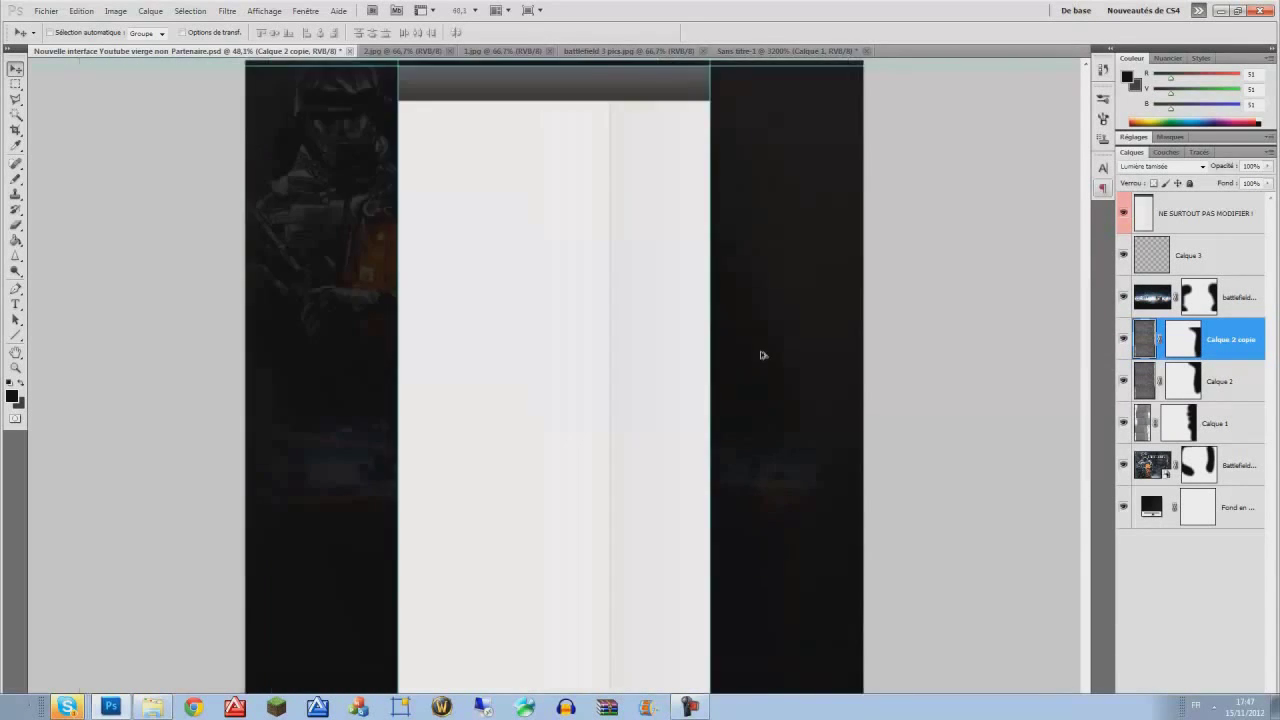
drag(723, 218, 690, 468)
key(ctrl+z)
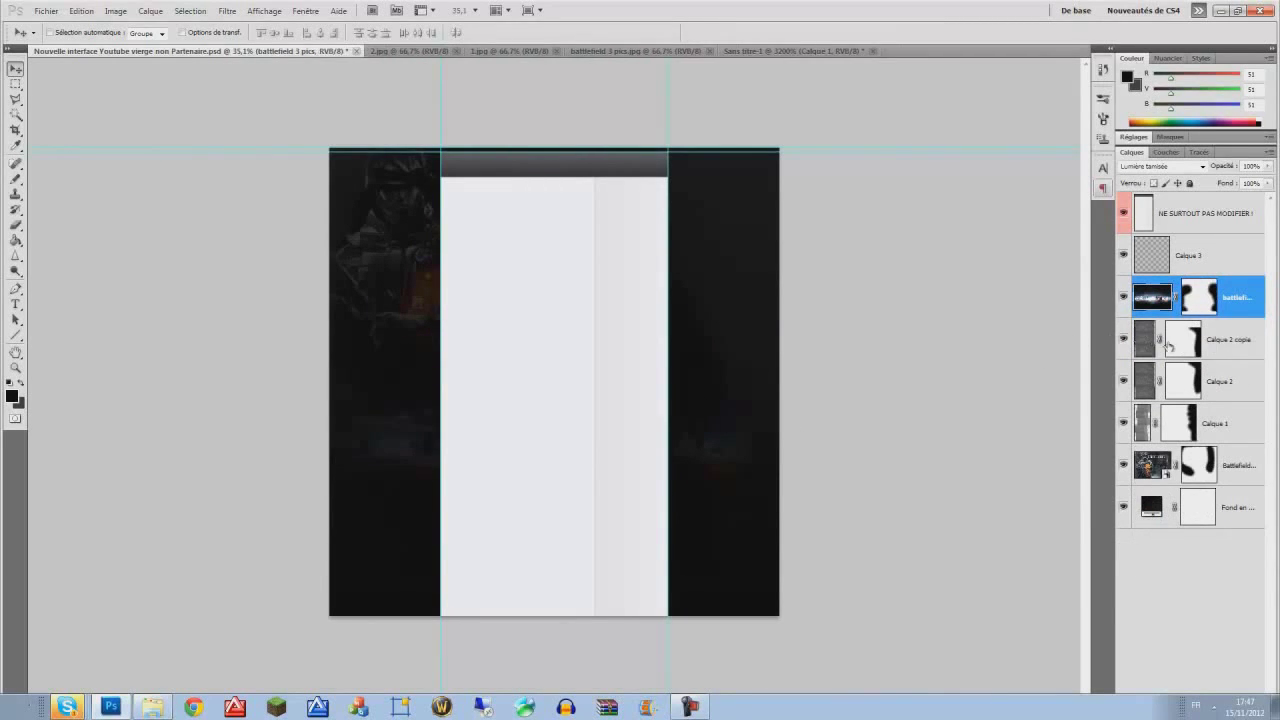
Step: Duplicate the Calque 2 copie texture layer and move the new copy further down the background
click(1146, 342)
key(ctrl+j)
scroll(726, 434, up, 2)
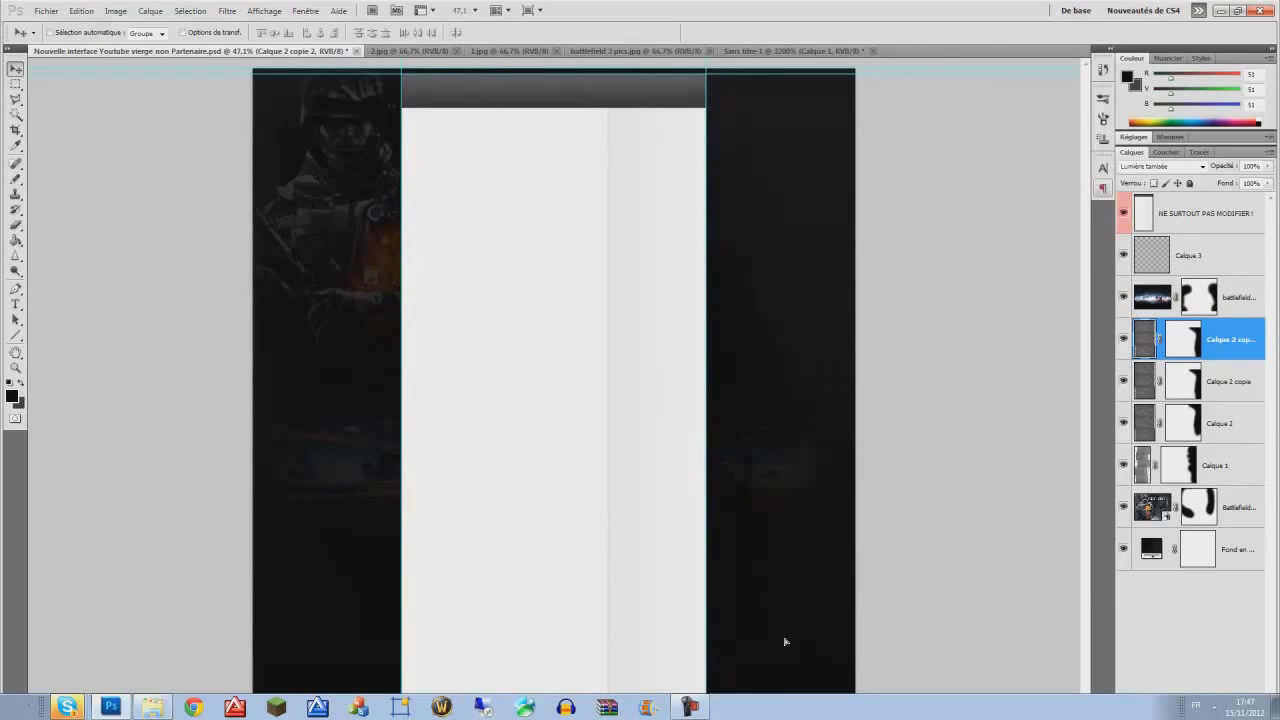
scroll(785, 437, down, 2)
scroll(746, 437, up, 2)
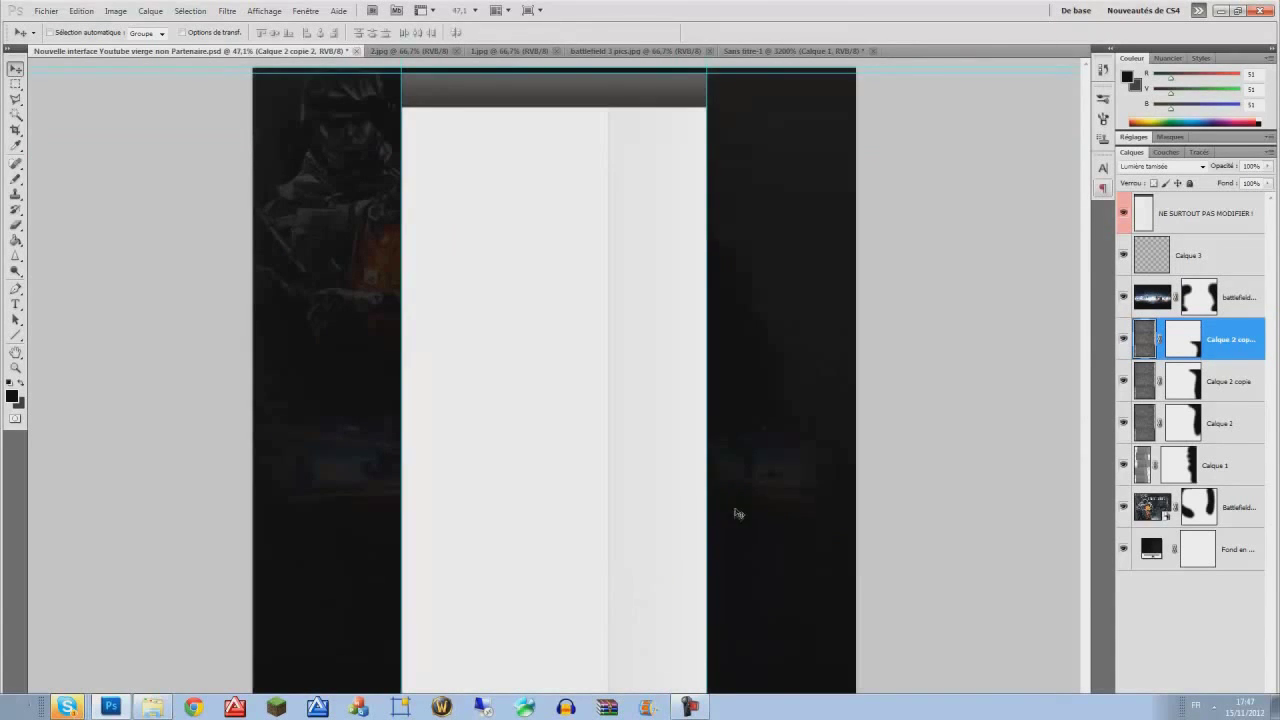
Step: Move the Calque 2 copie 2 concrete texture to the other side of the background and flip it horizontally
click(1160, 300)
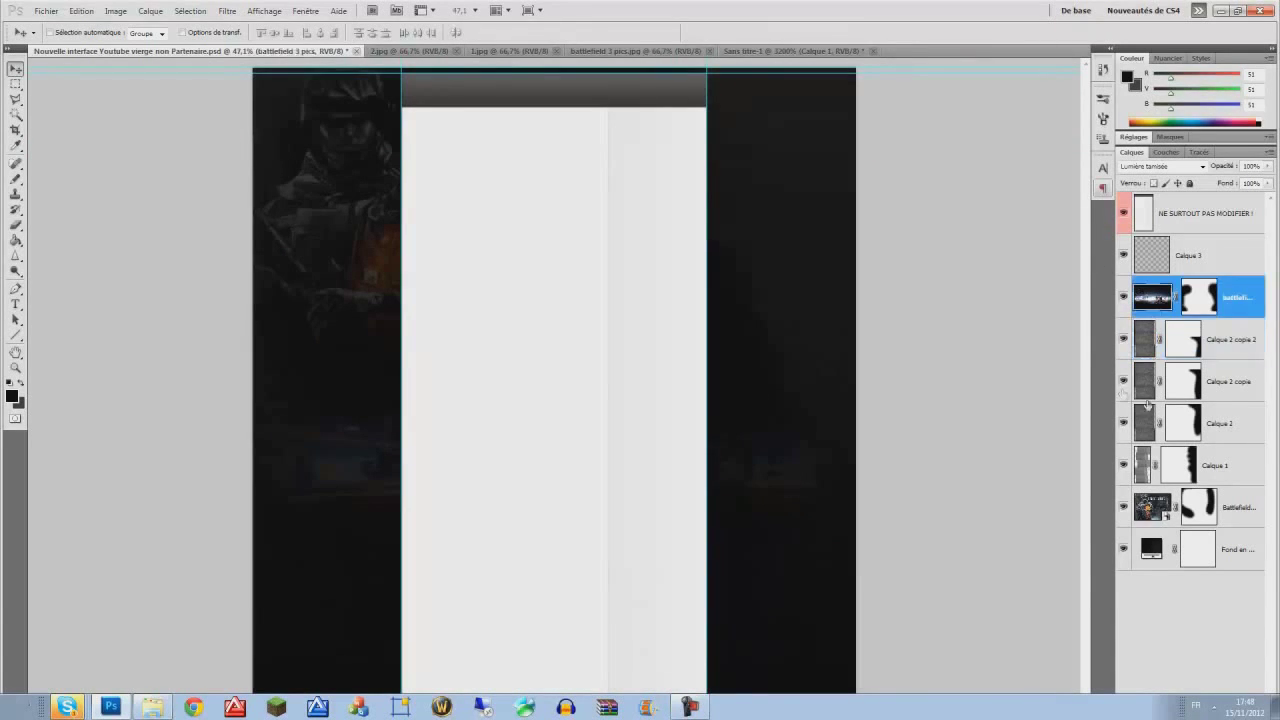
click(1150, 336)
scroll(703, 305, down, 2)
scroll(700, 300, up, 2)
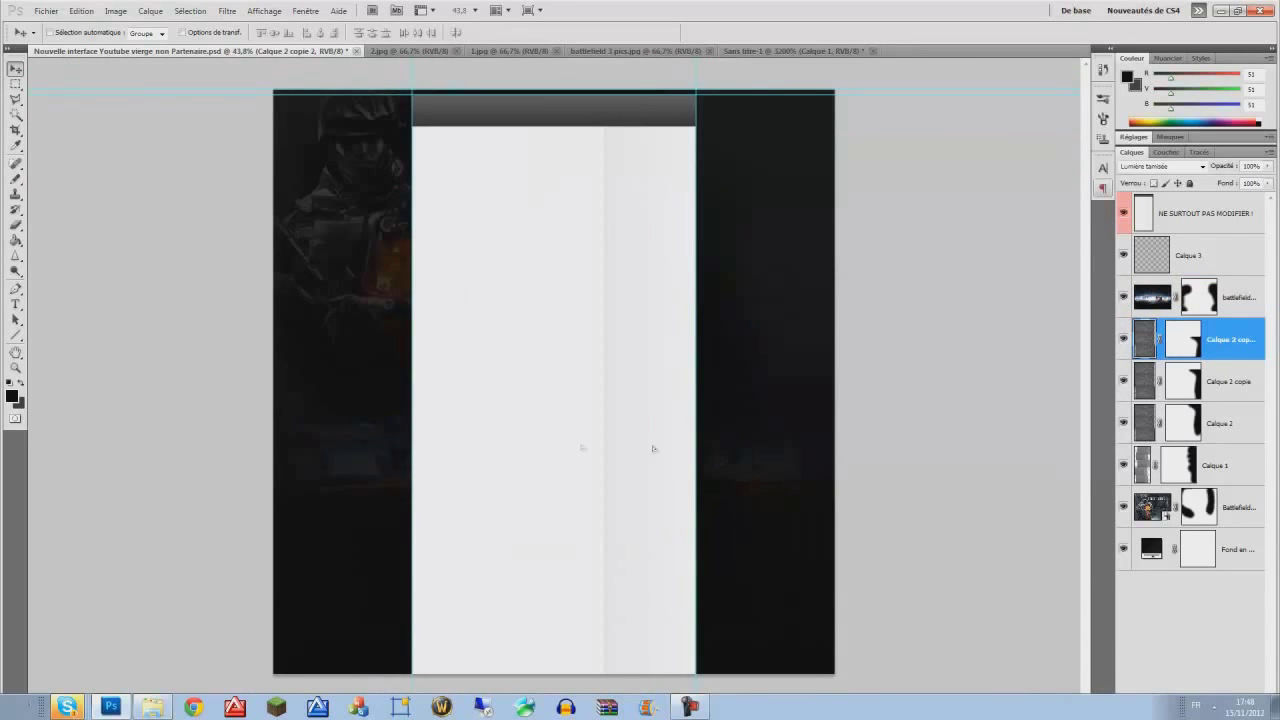
click(81, 11)
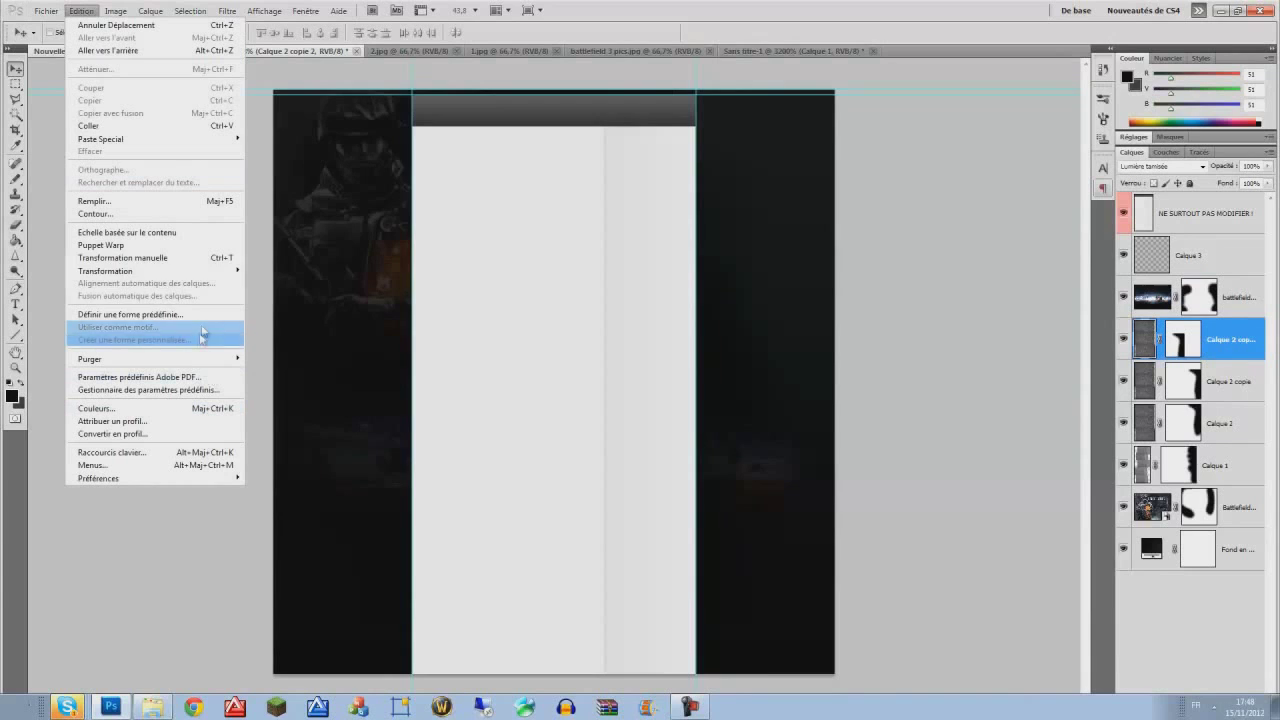
mouse_move(160, 271)
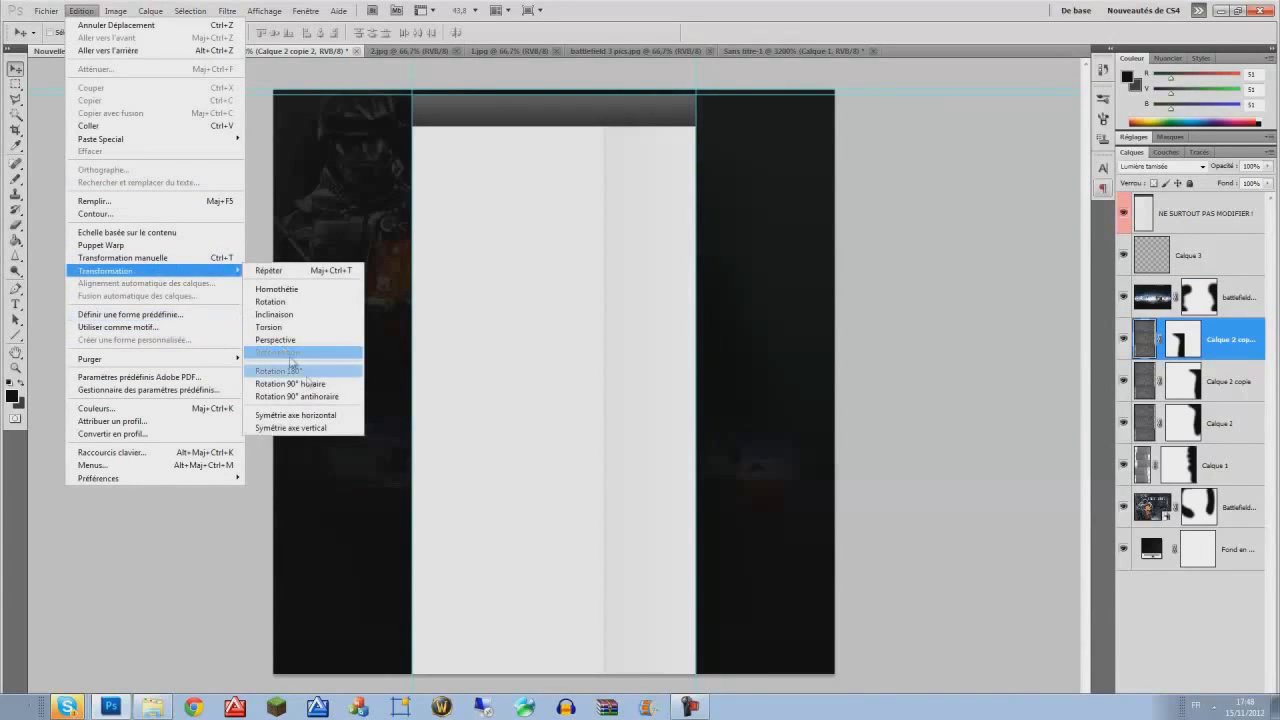
click(295, 414)
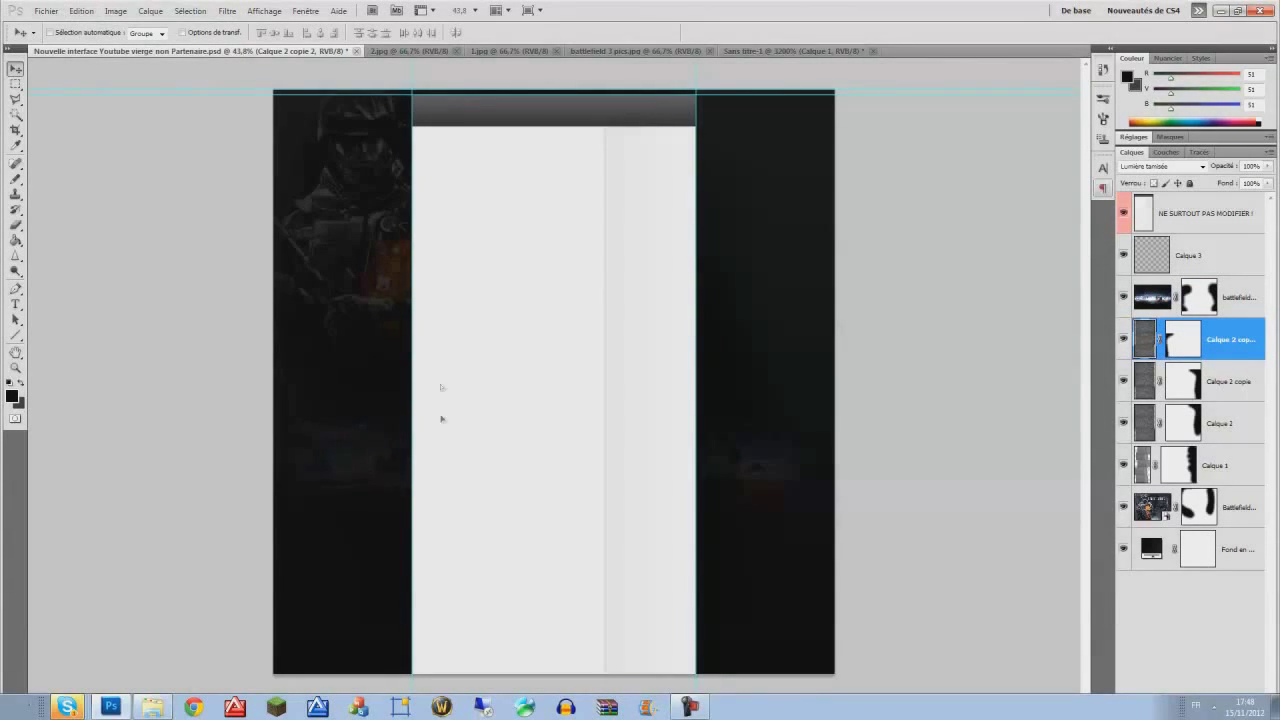
scroll(566, 423, down, 2)
scroll(563, 420, up, 3)
scroll(563, 421, up, 1)
scroll(563, 423, down, 3)
Step: Activate the horizontal Type tool and set its font to BigNoodleTitling
click(15, 335)
click(15, 304)
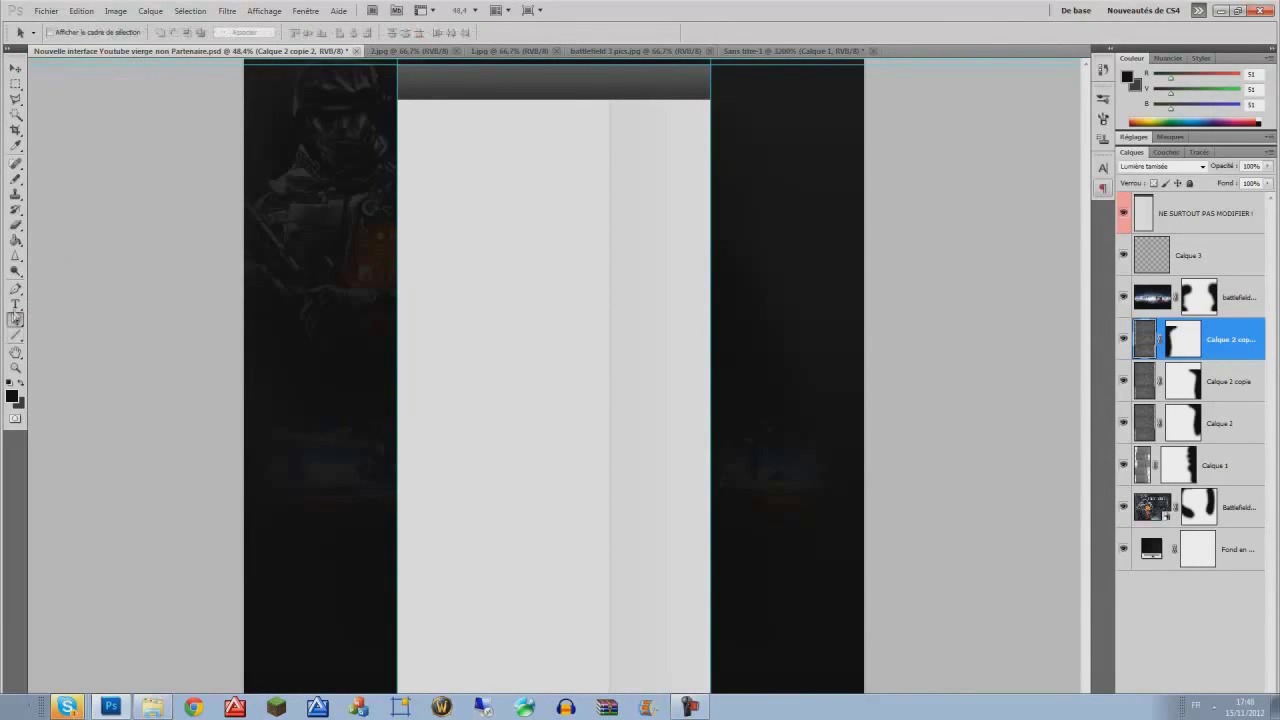
click(143, 33)
key(alt+Tab)
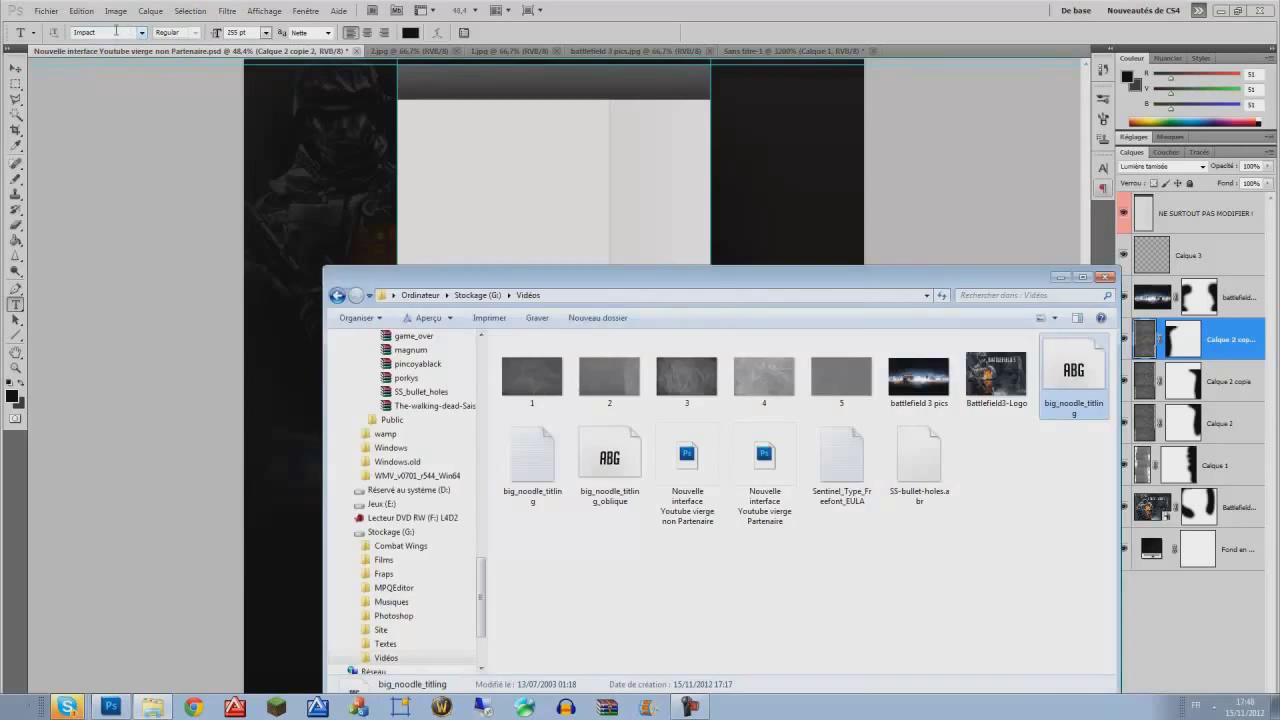
key(alt+Tab)
key(Down)
key(Down)
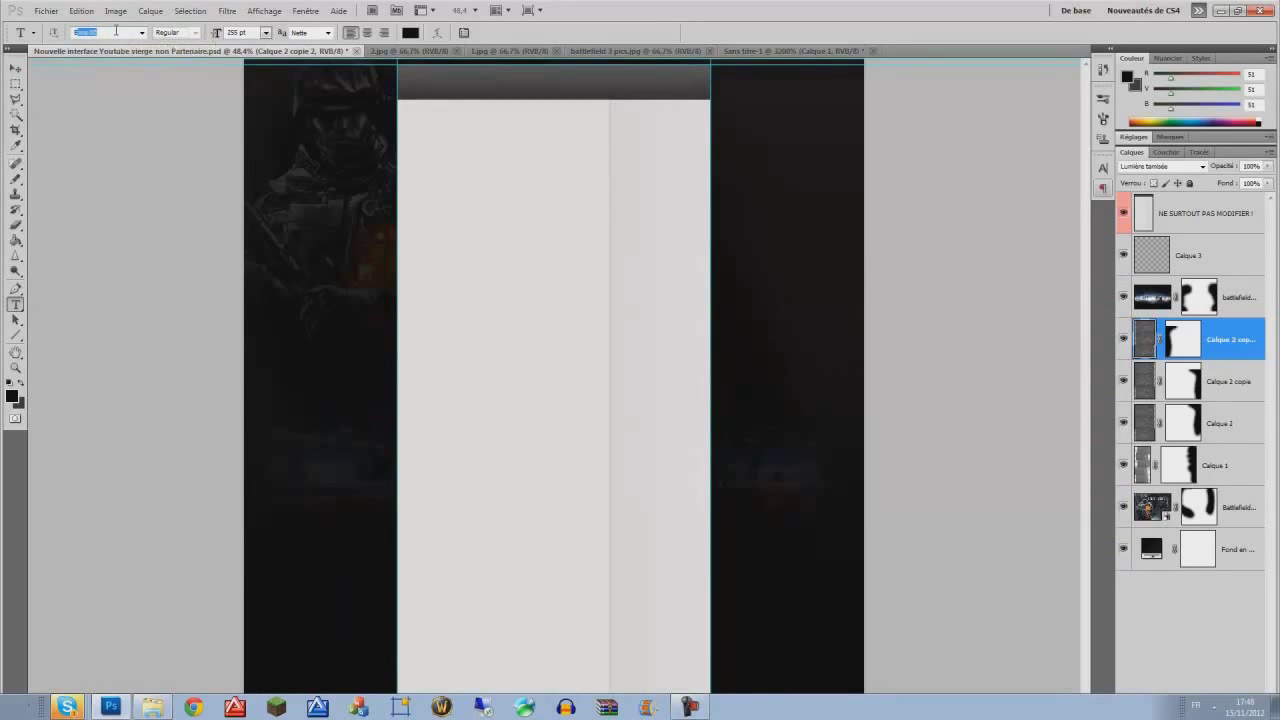
key(Down)
key(Return)
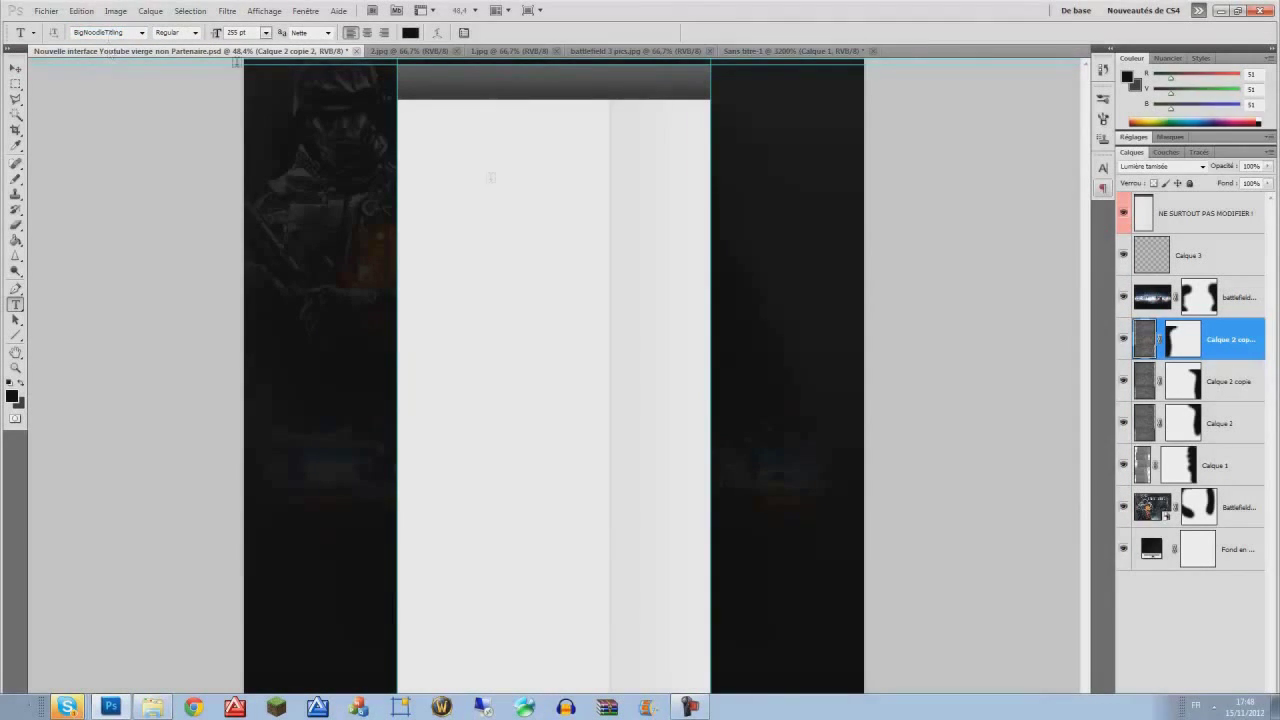
Step: Add a text layer reading "NOTRE CHAINE" over the dark band beside the central page area
click(776, 327)
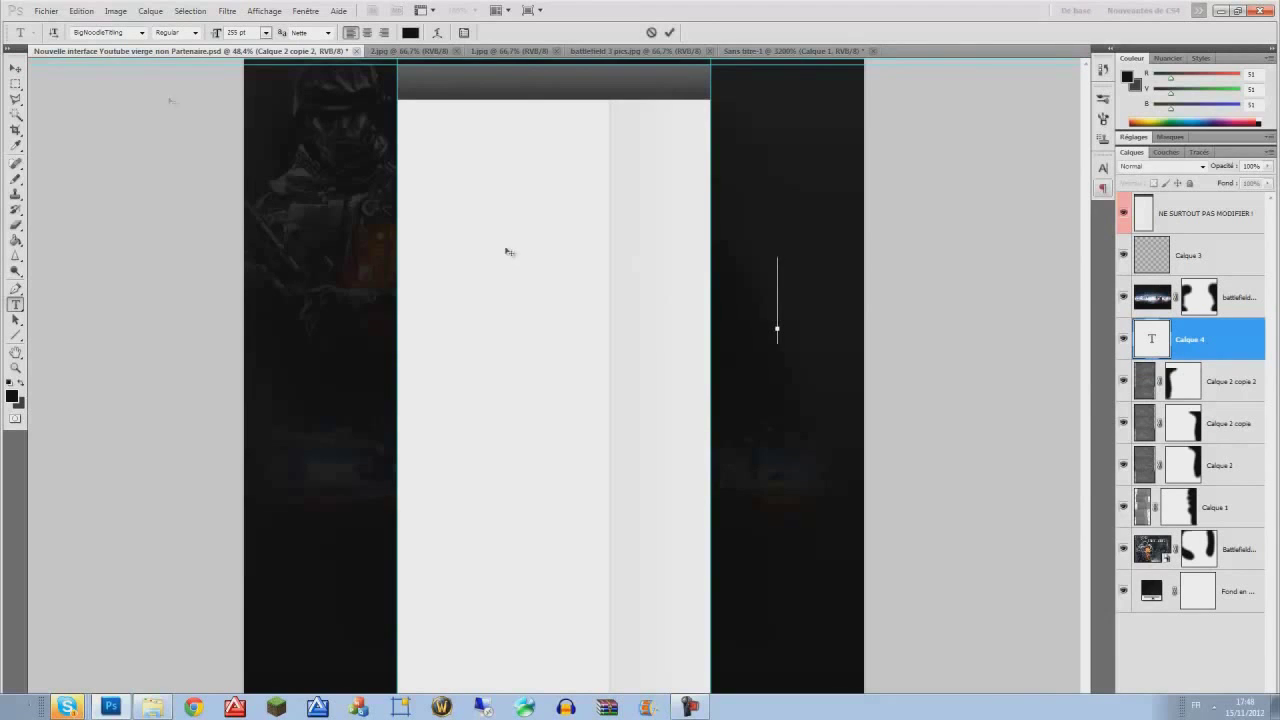
key(ctrl+Return)
key(v)
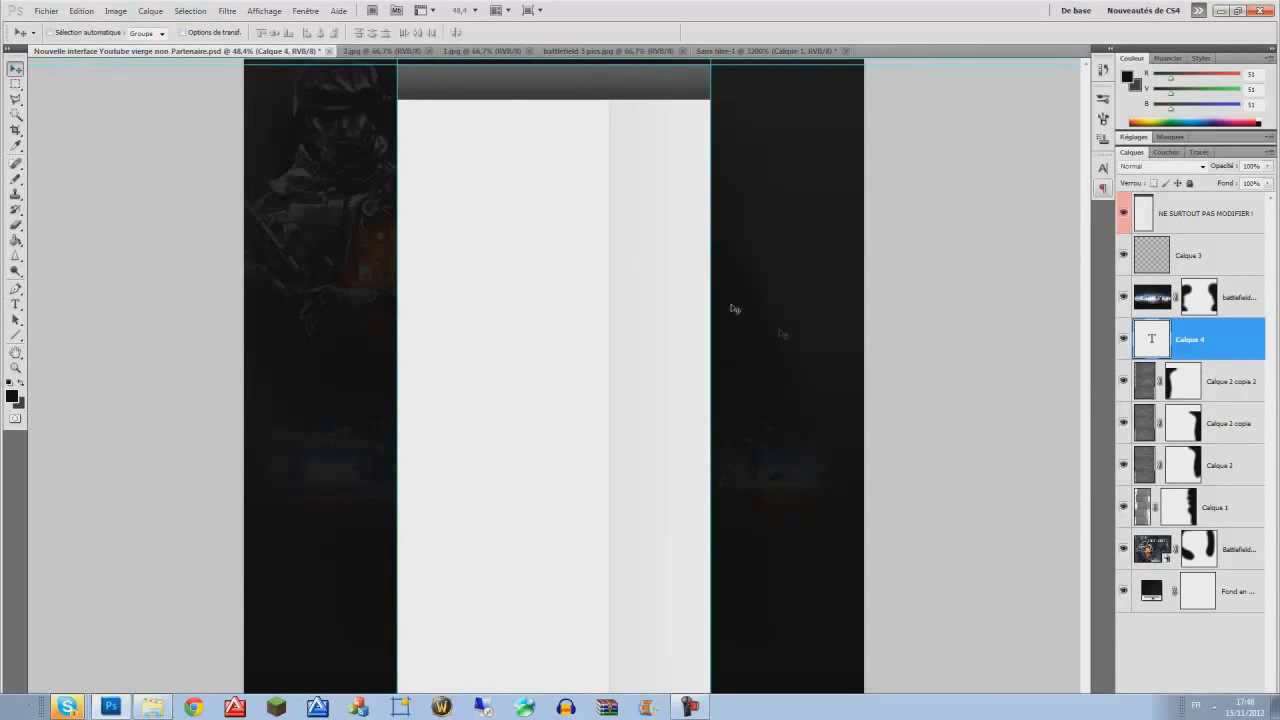
double_click(1160, 346)
text(NOTRE CHAINE)
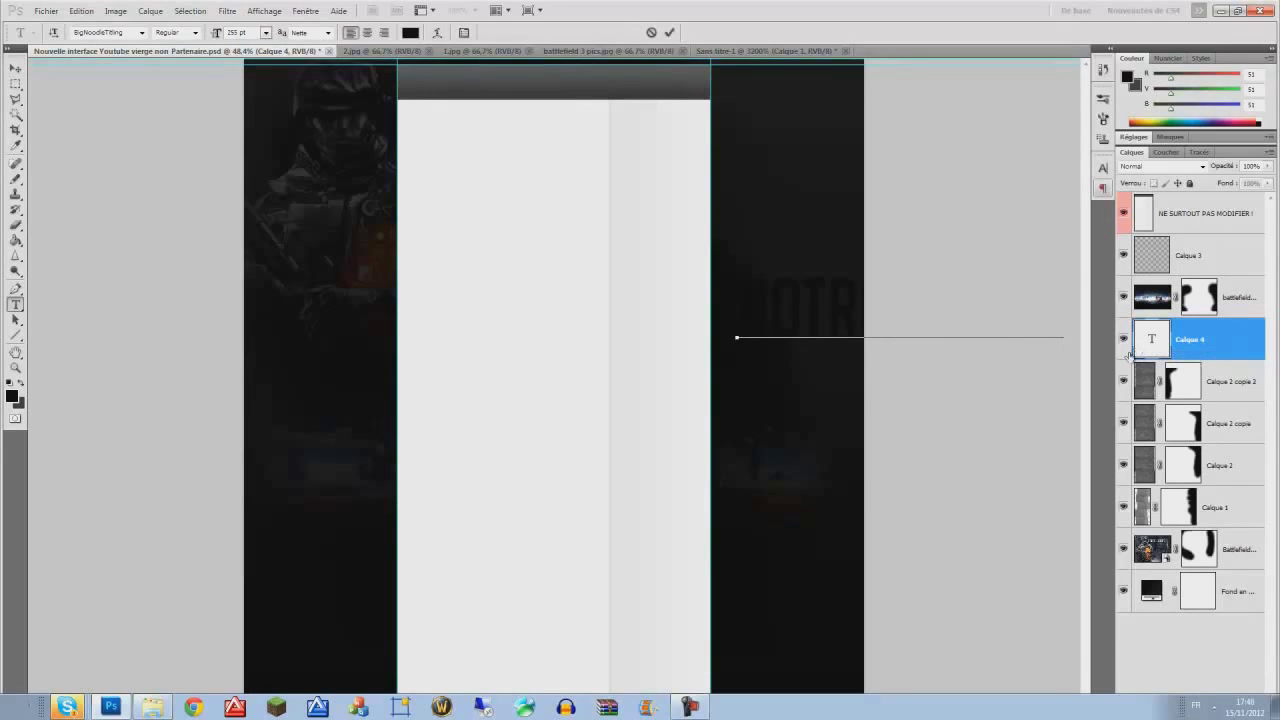
key(ctrl+Return)
key(v)
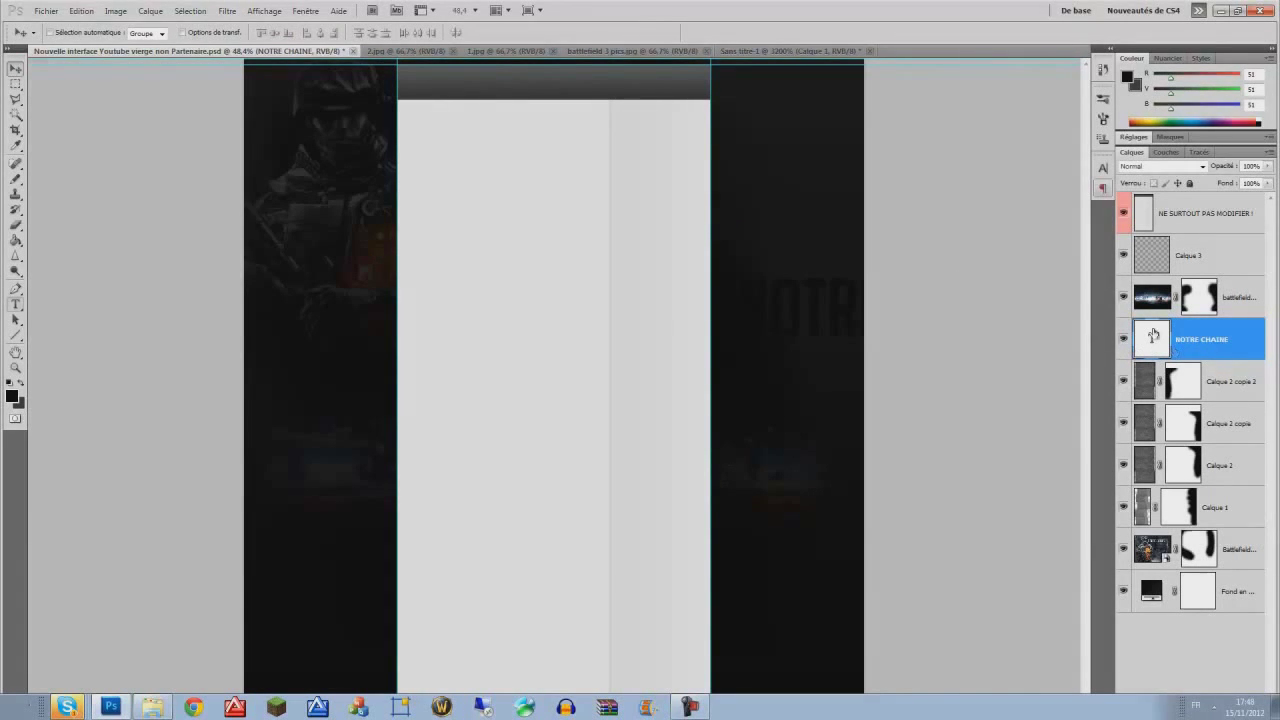
Step: Change the colour of the NOTRE CHAINE text to white
double_click(1153, 335)
click(410, 32)
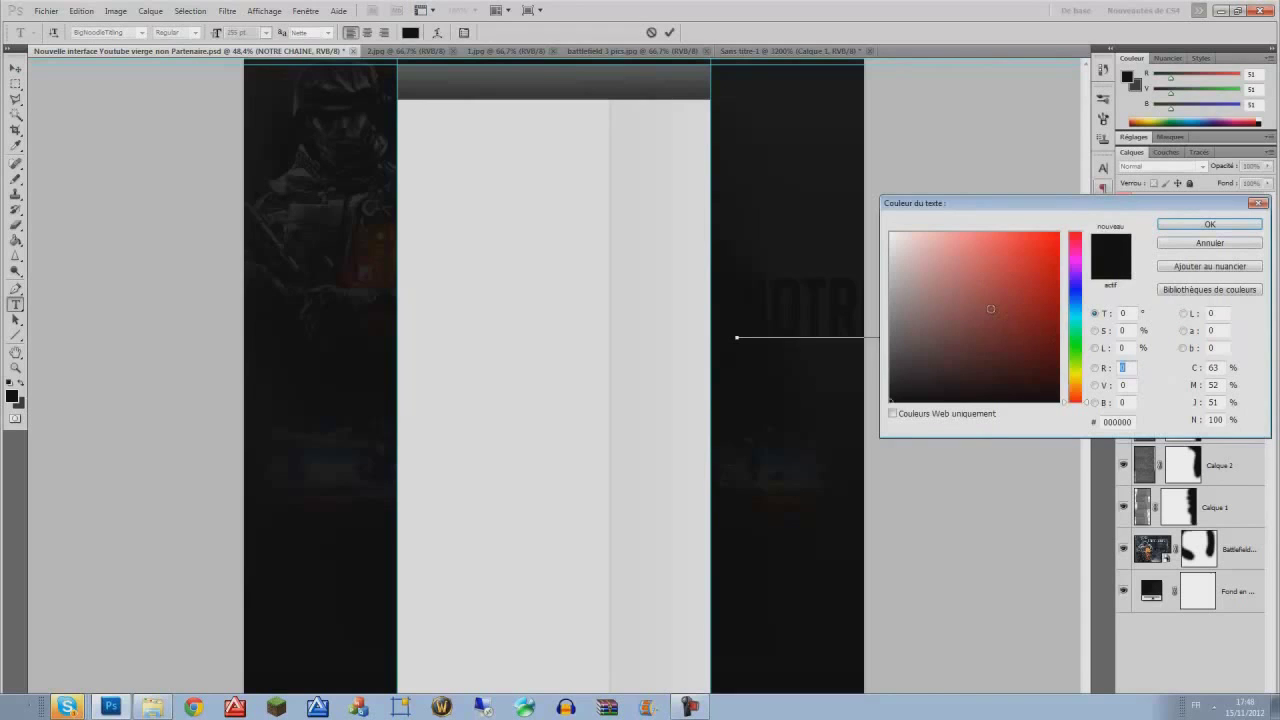
drag(990, 308, 843, 180)
key(Return)
click(114, 16)
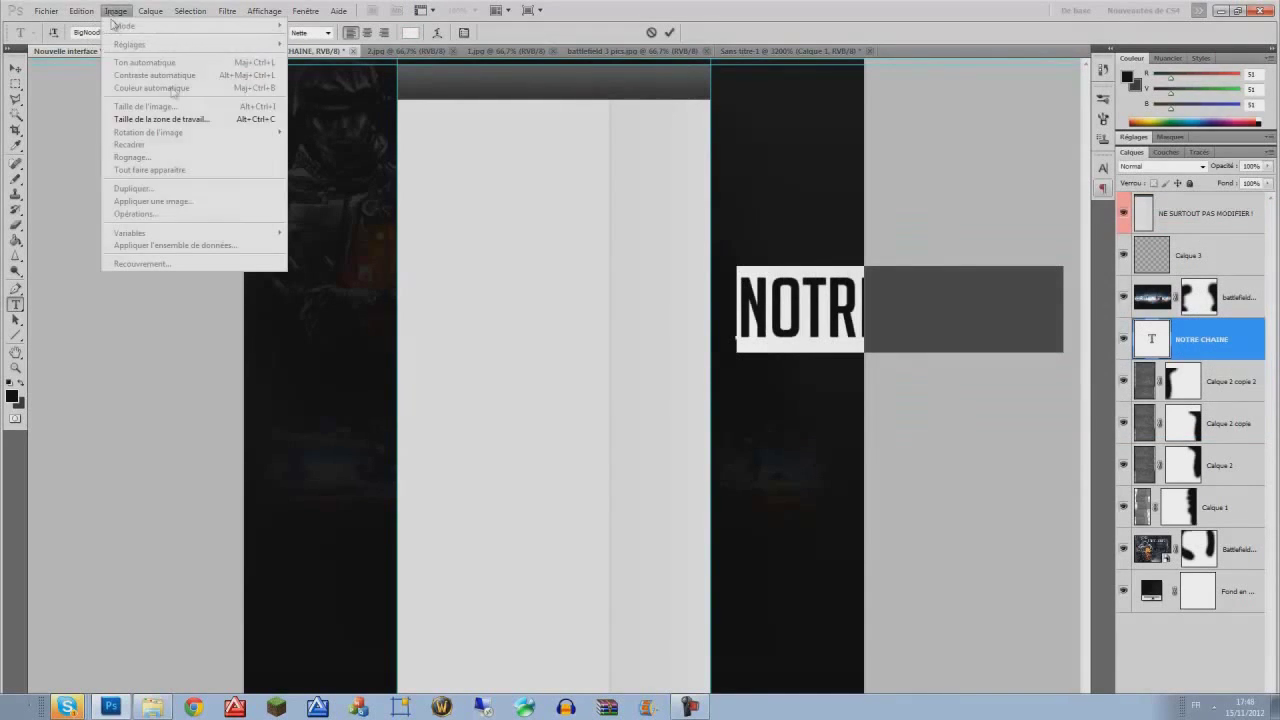
key(ctrl+Return)
key(v)
Step: Rotate the NOTRE CHAINE text 90° clockwise and place it vertically along the guide inside the dark band
click(81, 11)
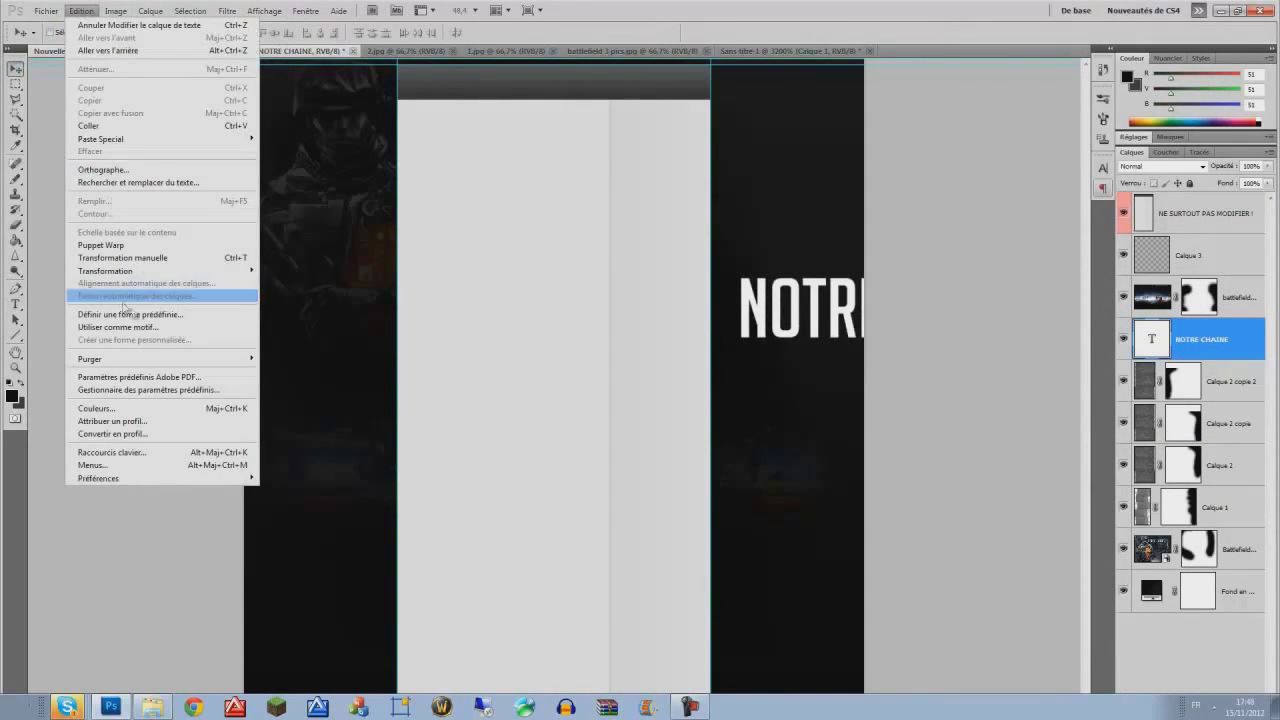
mouse_move(150, 272)
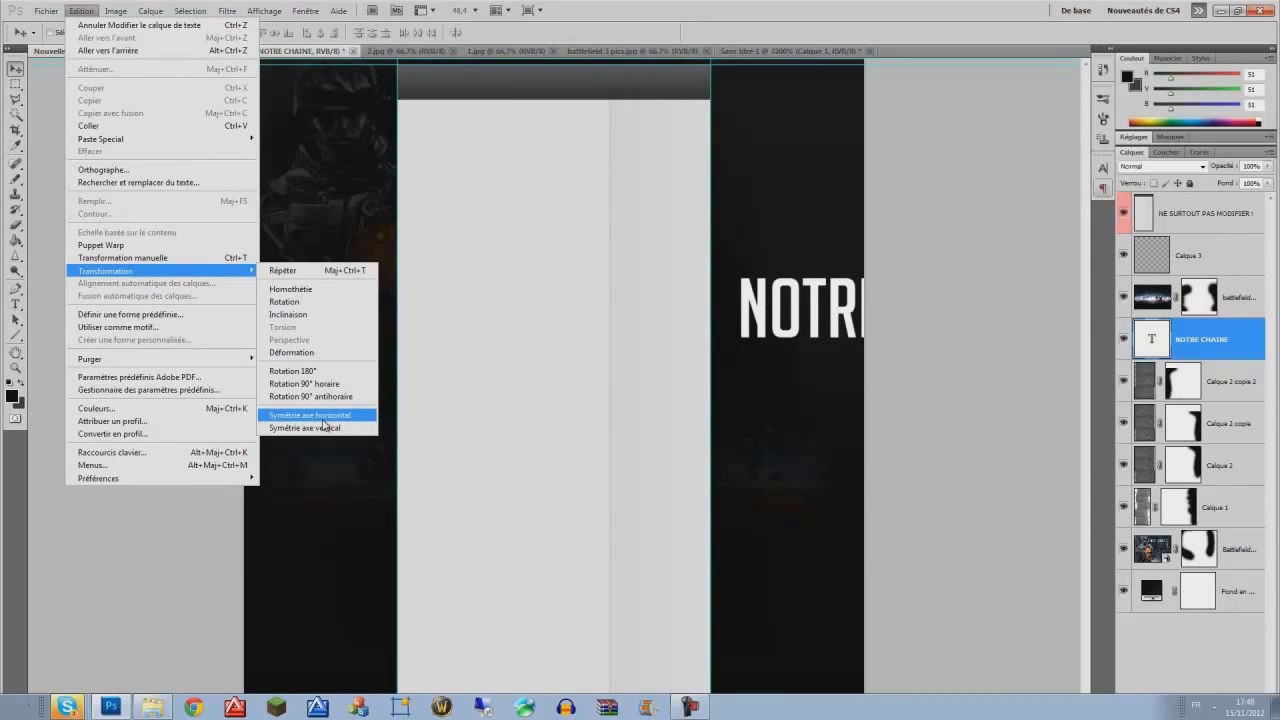
click(304, 383)
drag(288, 132, 718, 297)
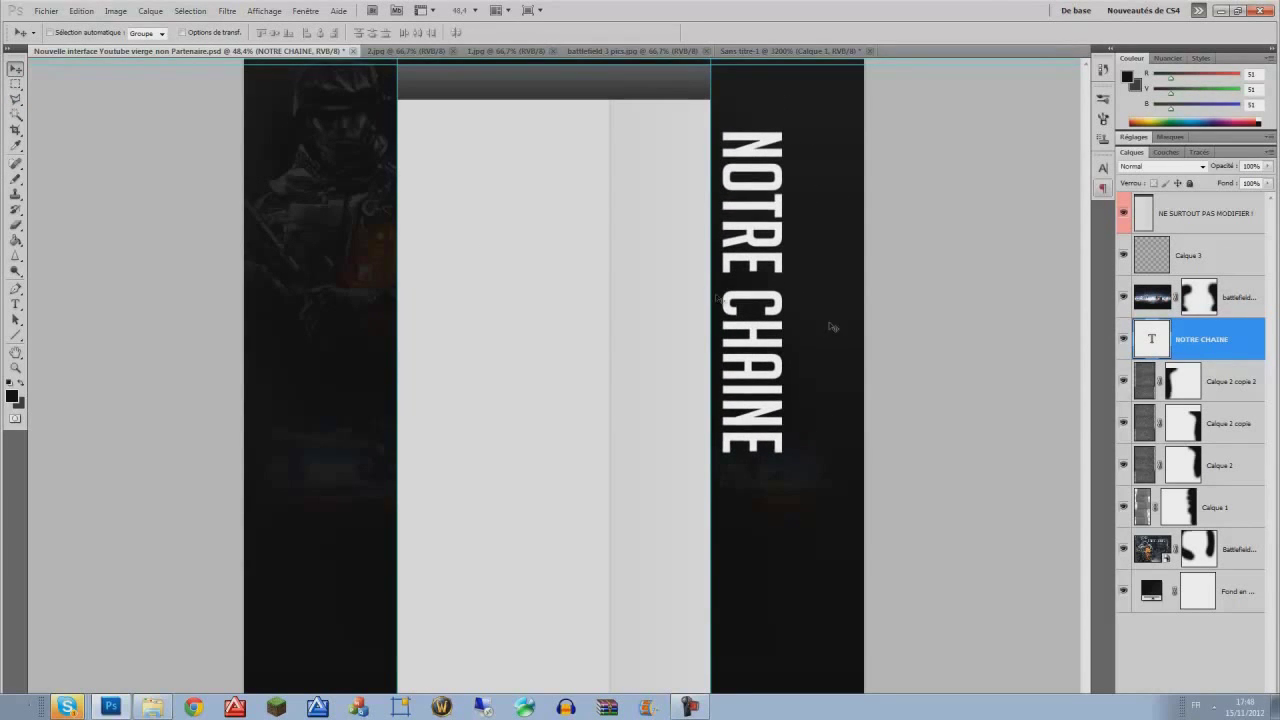
Step: Set the NOTRE CHAINE layer's blend mode to Incrustation and give it a 5 px white outer stroke
click(1155, 166)
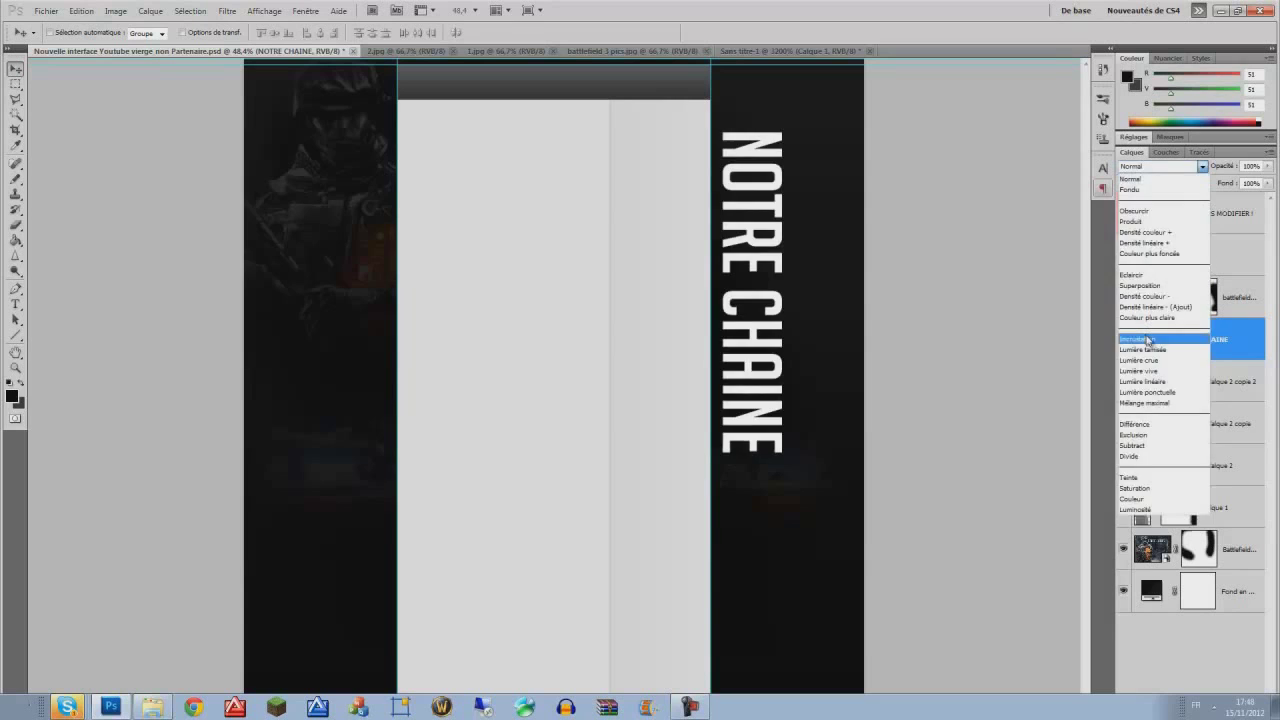
click(1148, 341)
right_click(1153, 352)
click(1140, 370)
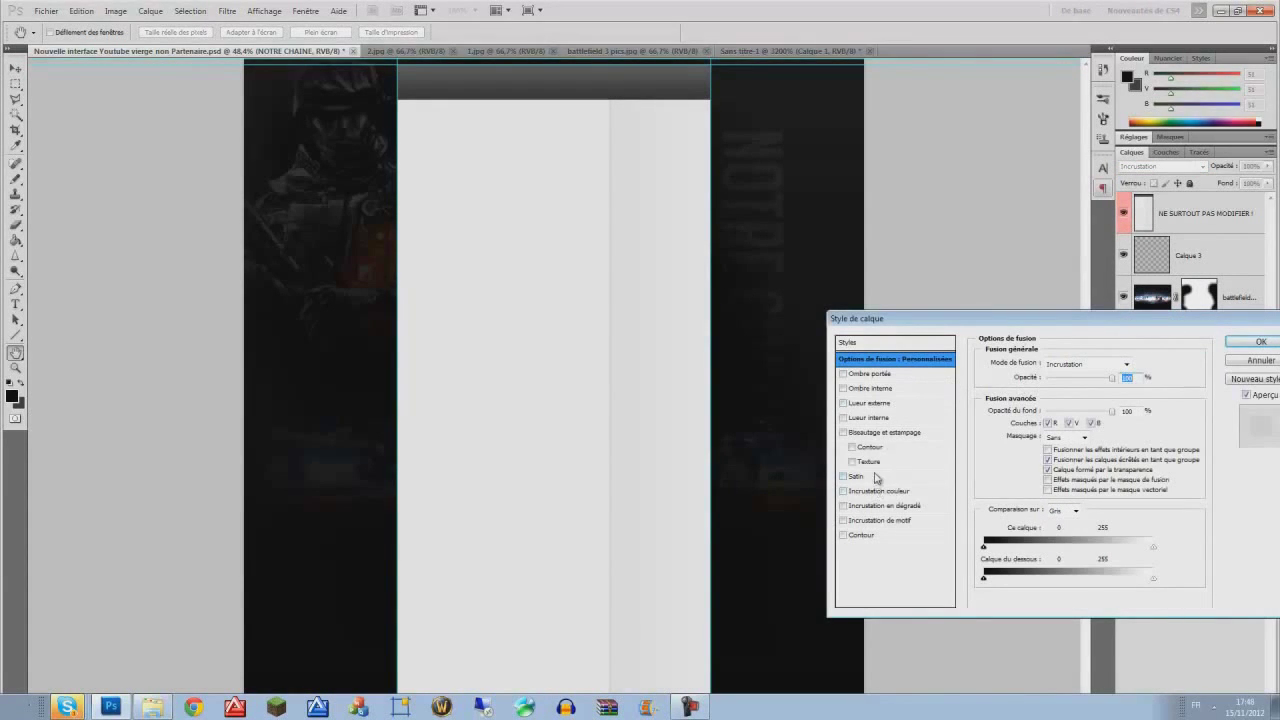
click(877, 537)
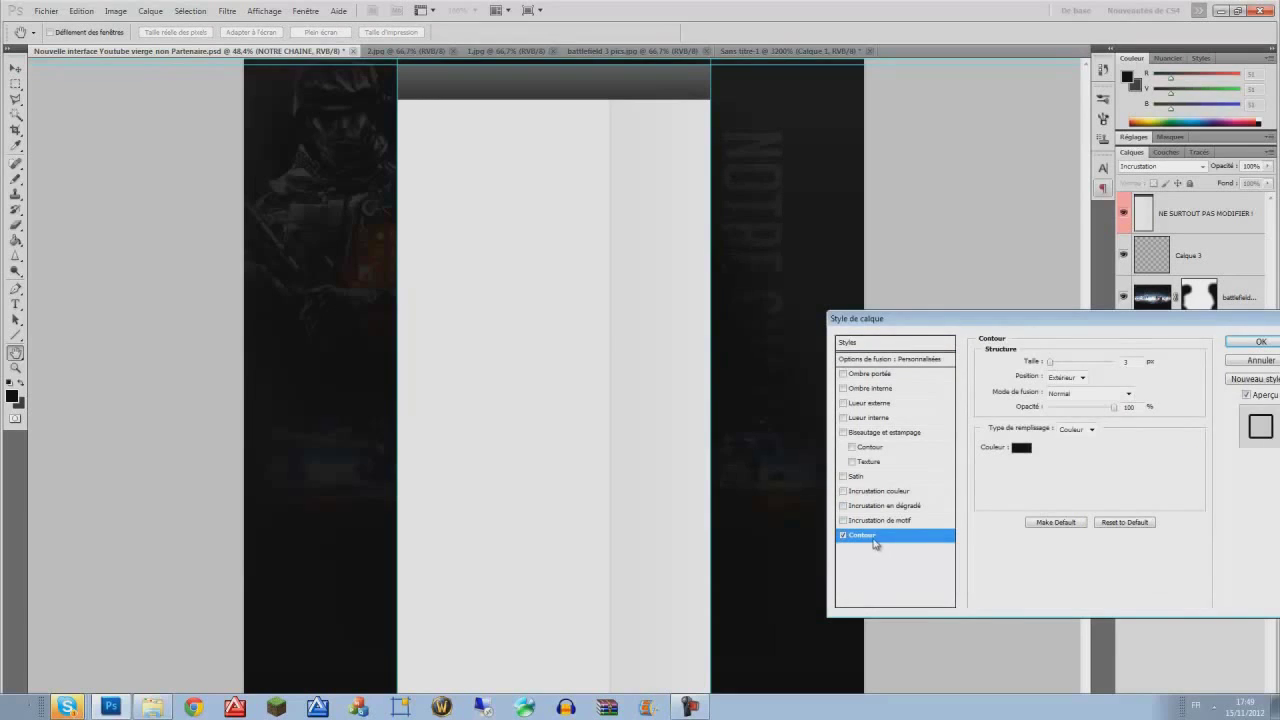
text(5)
click(1020, 449)
drag(985, 352, 805, 180)
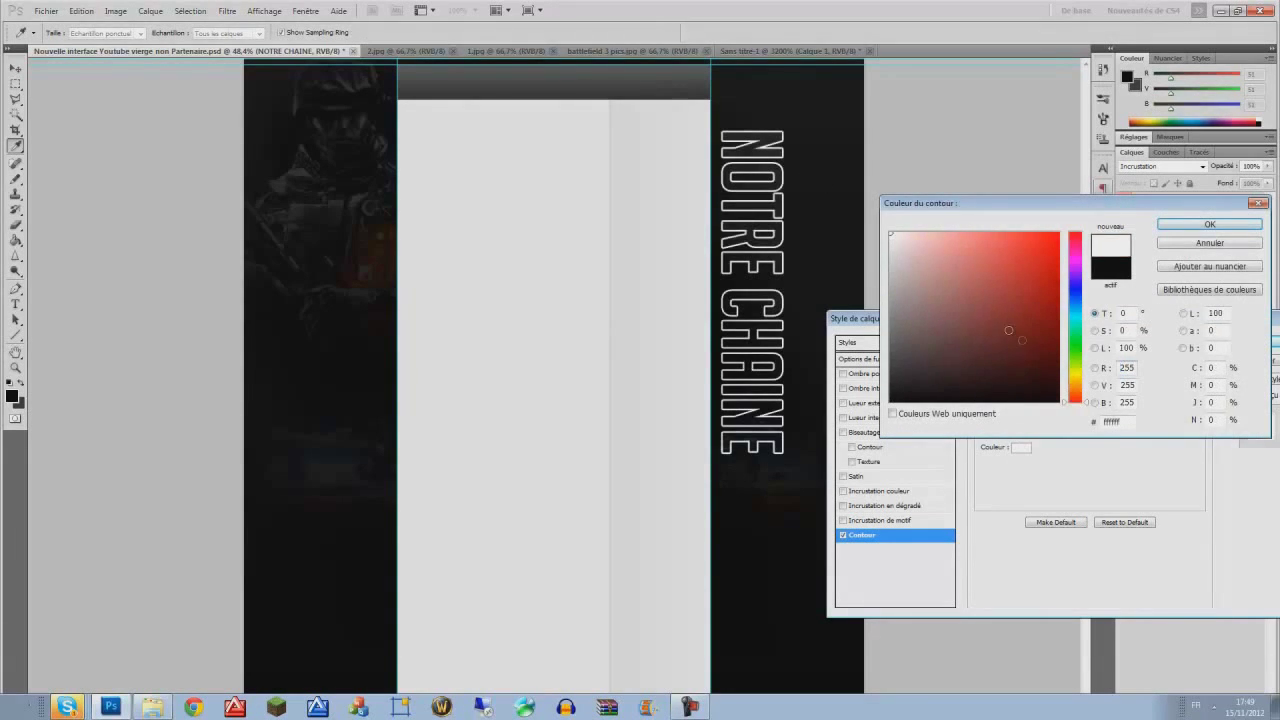
click(1209, 224)
Step: Reduce the text stroke's size to 1 px, keeping its Normal blend mode
click(1085, 393)
click(1075, 400)
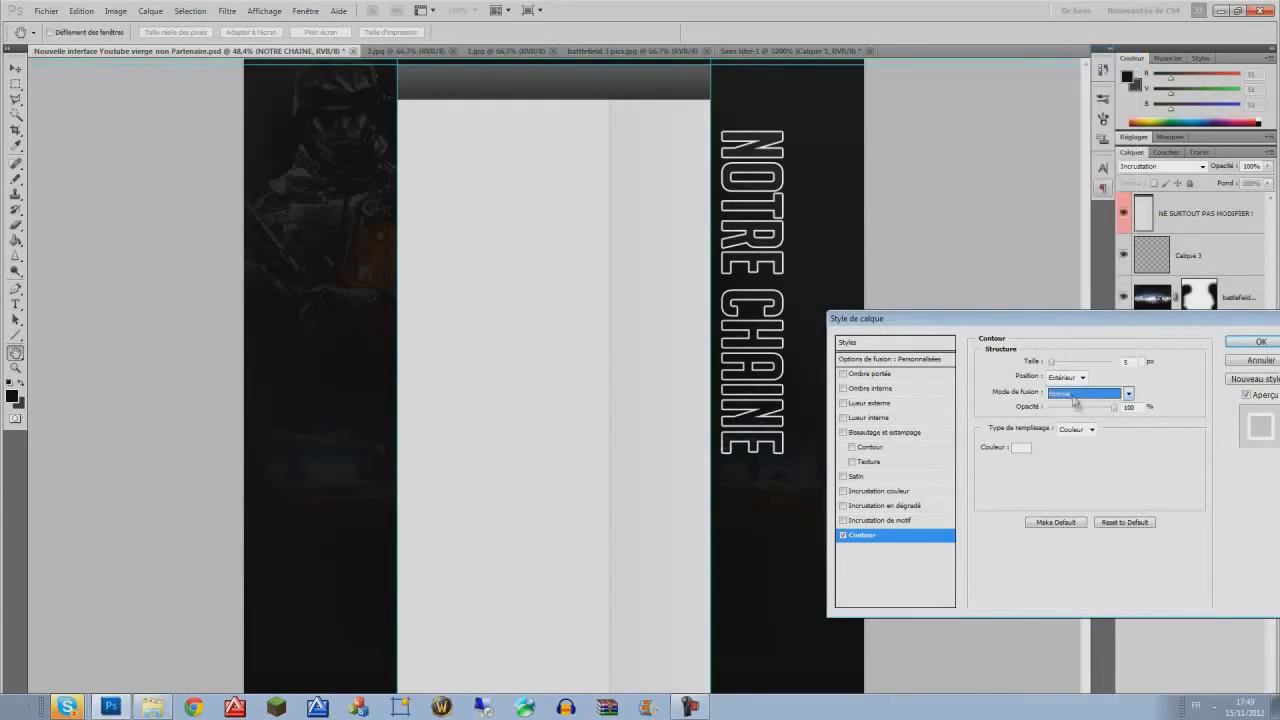
click(1063, 363)
click(1066, 379)
click(1062, 364)
drag(1063, 364, 1050, 368)
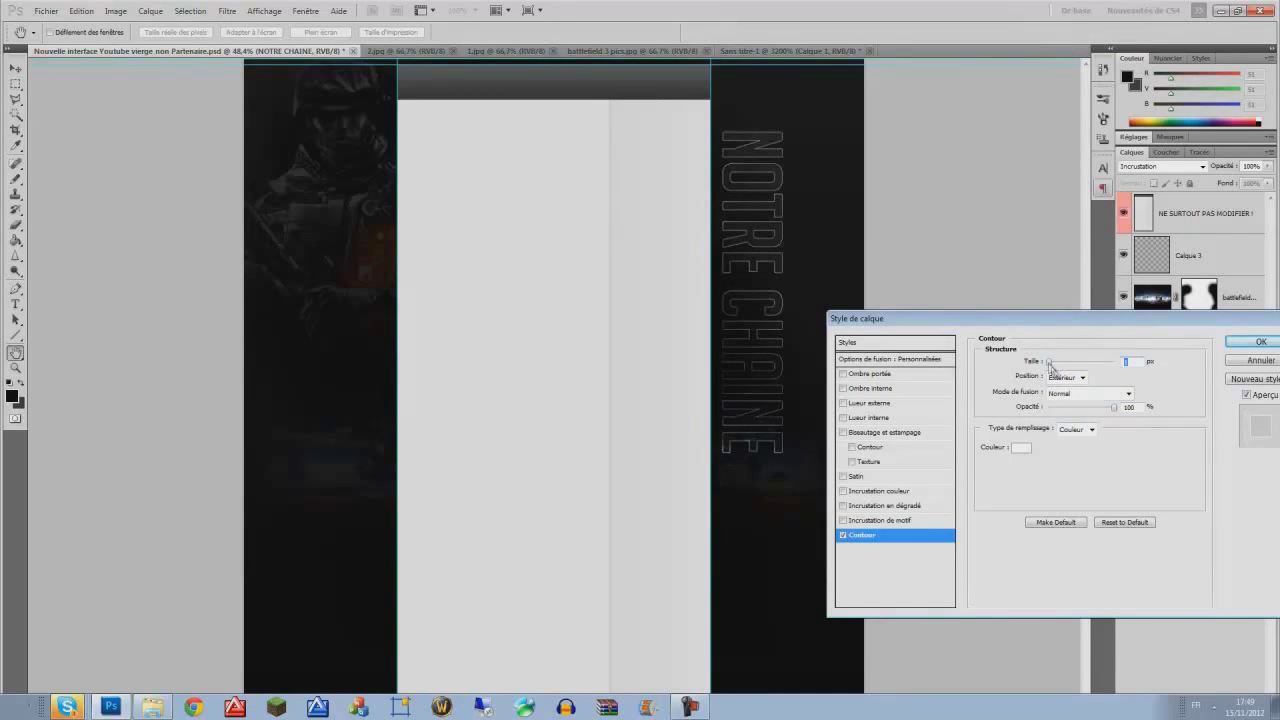
Step: Fill the text stroke with an inverted linear black-to-white gradient and apply the layer style
click(1068, 377)
click(1104, 430)
click(1088, 429)
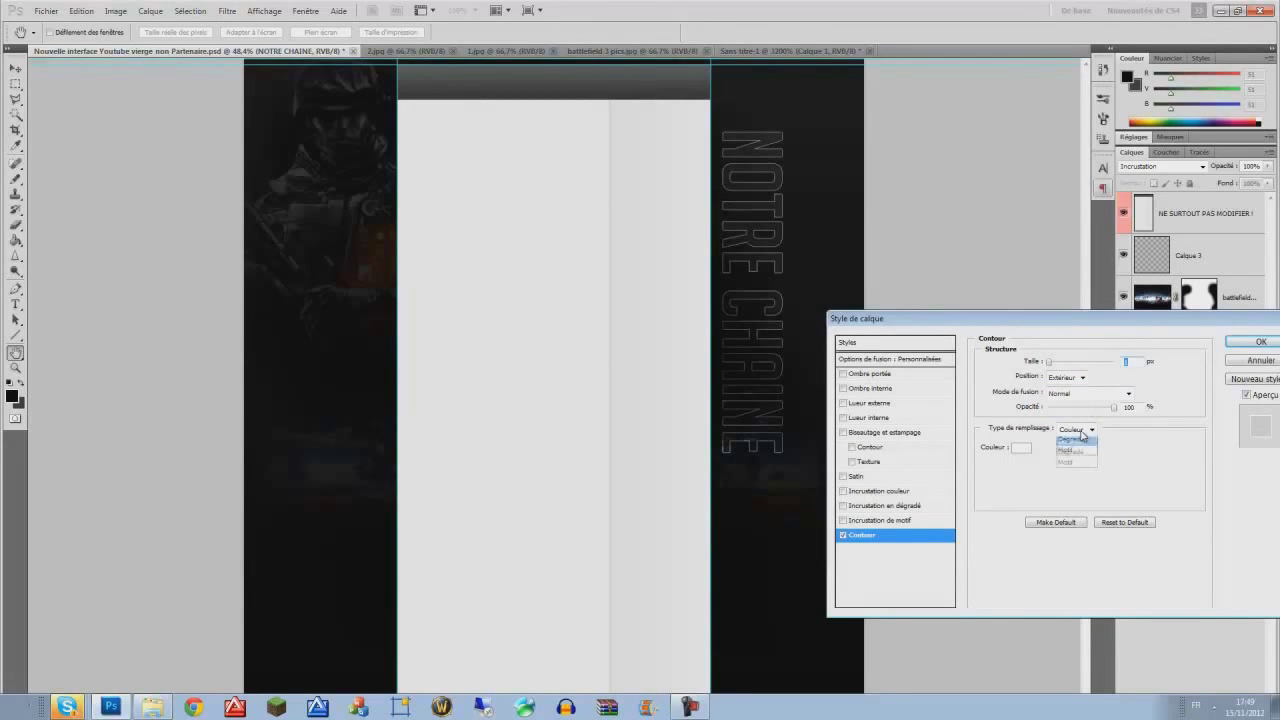
click(1074, 444)
click(1080, 464)
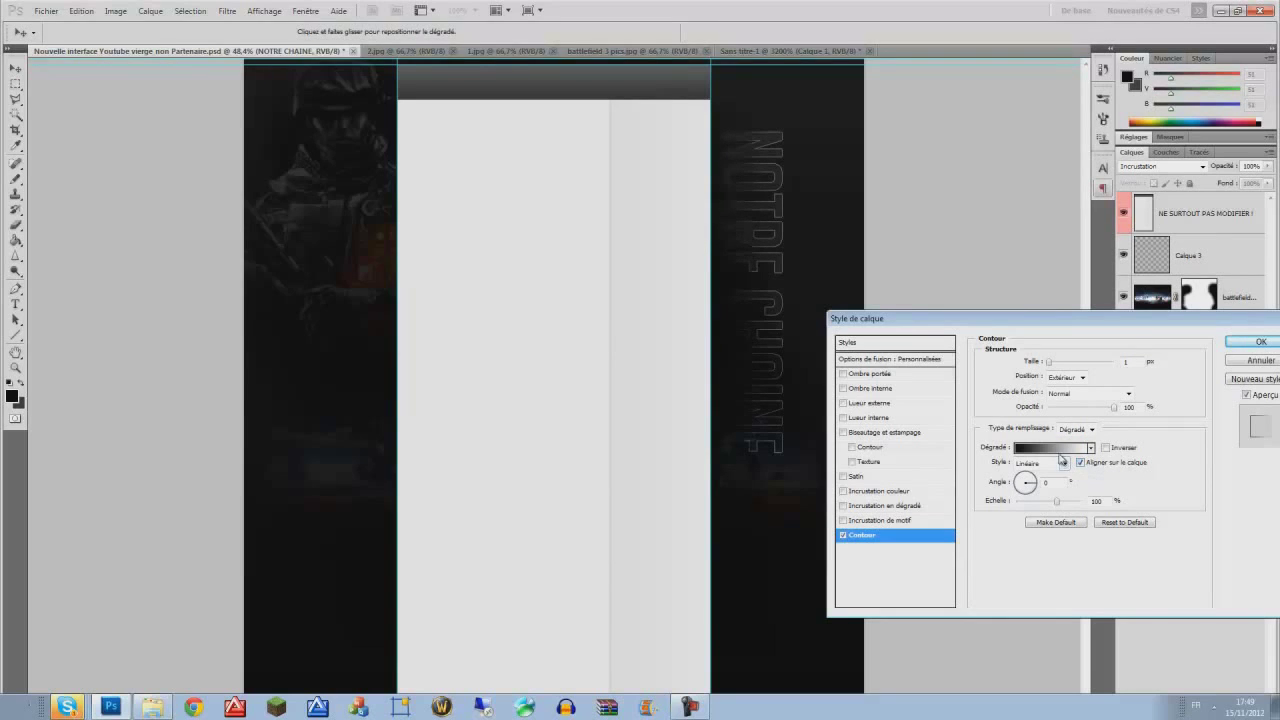
click(1108, 449)
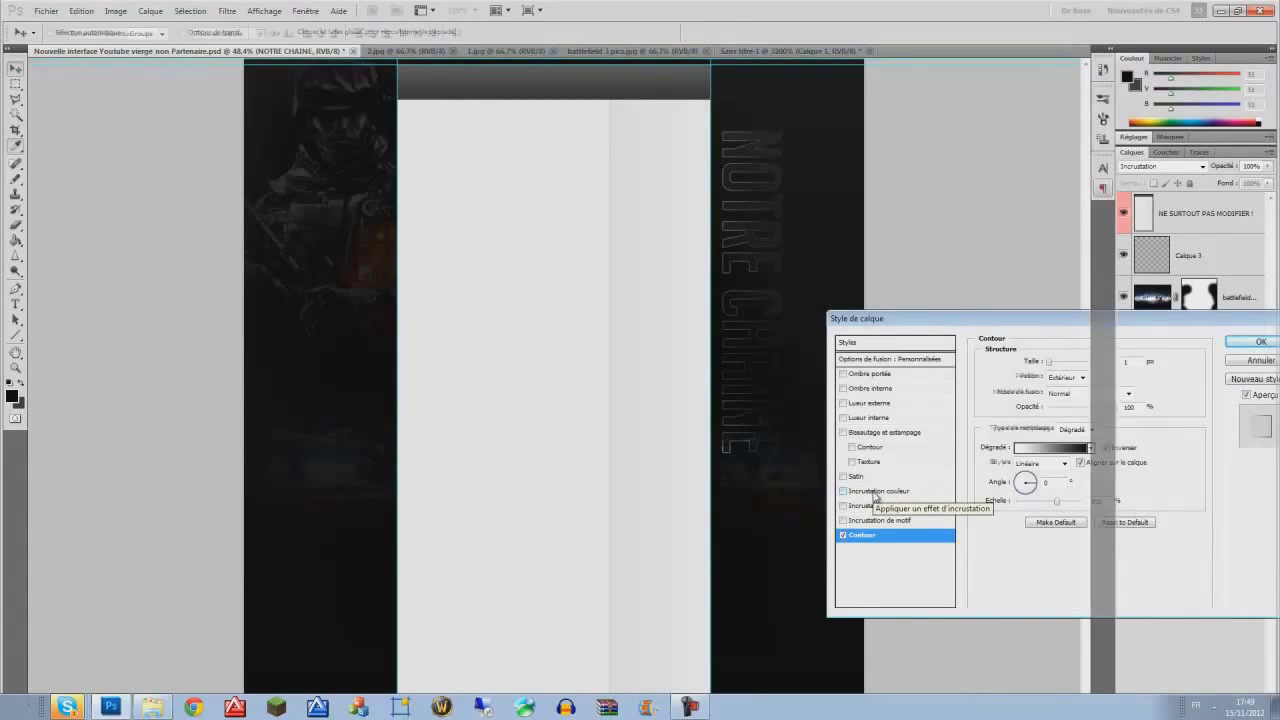
key(Return)
Step: Inspect the outlined text, and add a drop shadow to it with 100% opacity, 2 px distance, 14% spread and 65 px size
click(1147, 408)
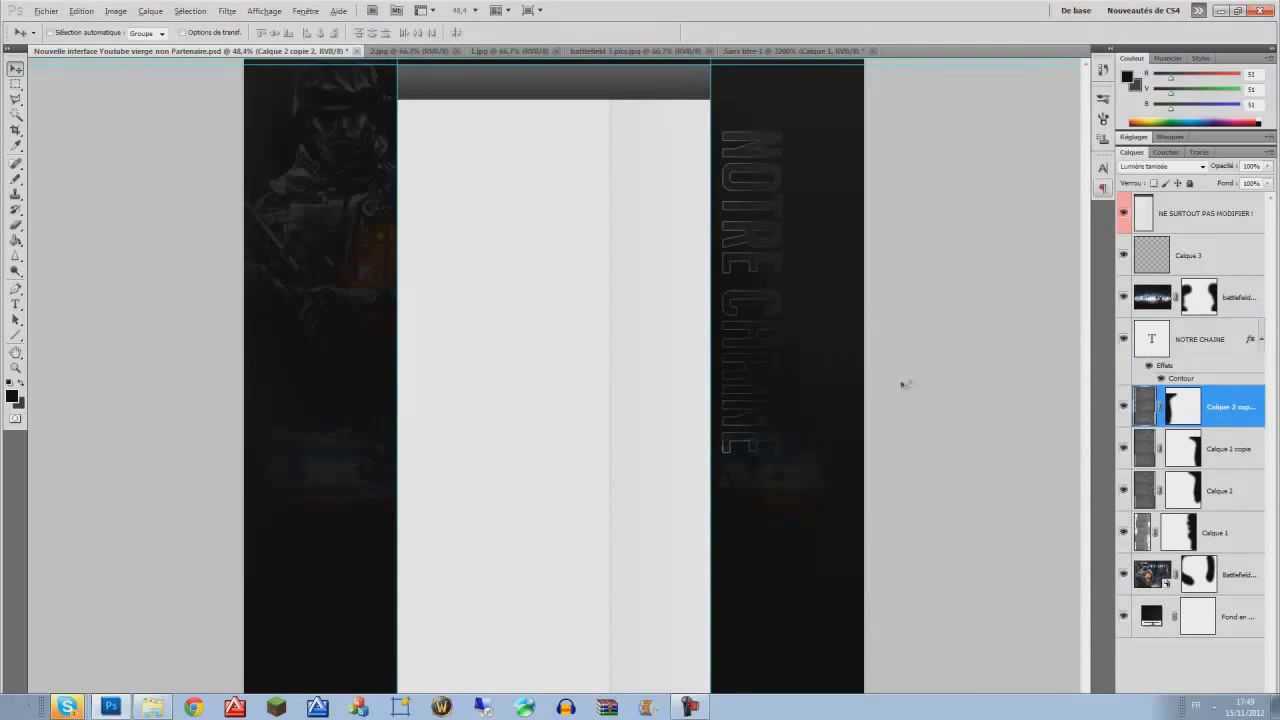
key(ctrl+minus)
scroll(910, 380, up, 6)
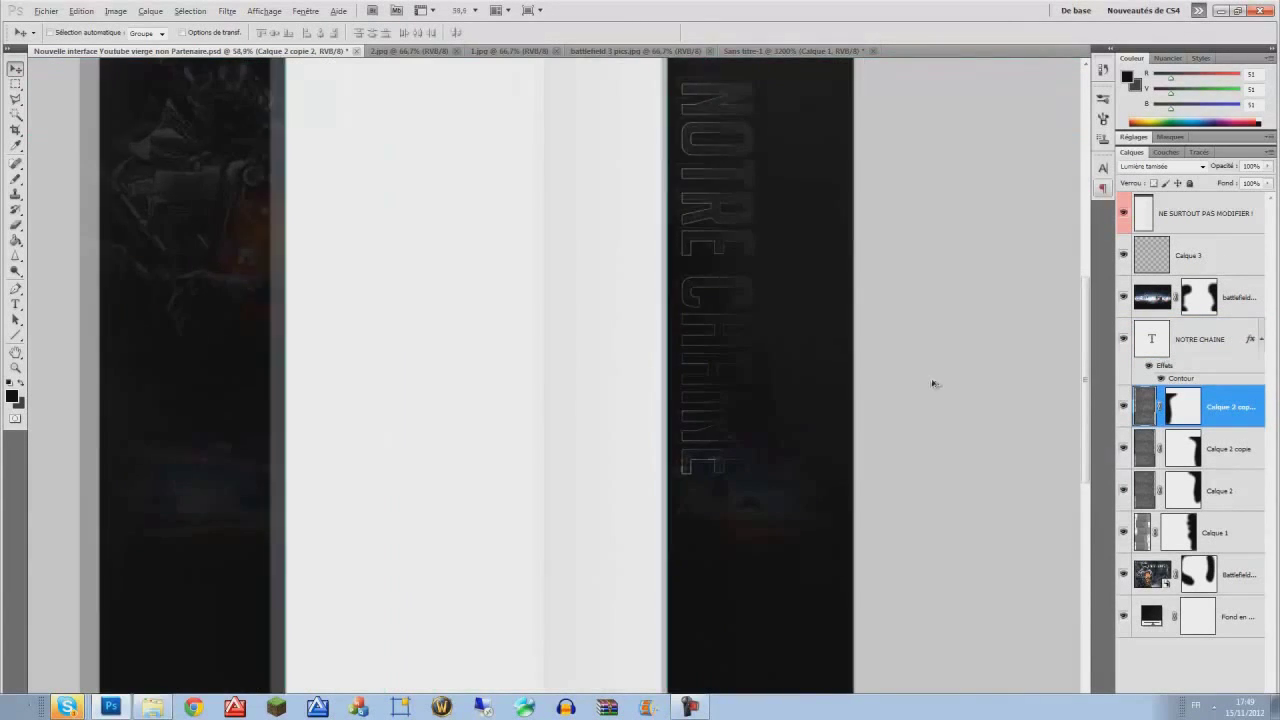
scroll(891, 400, down, 6)
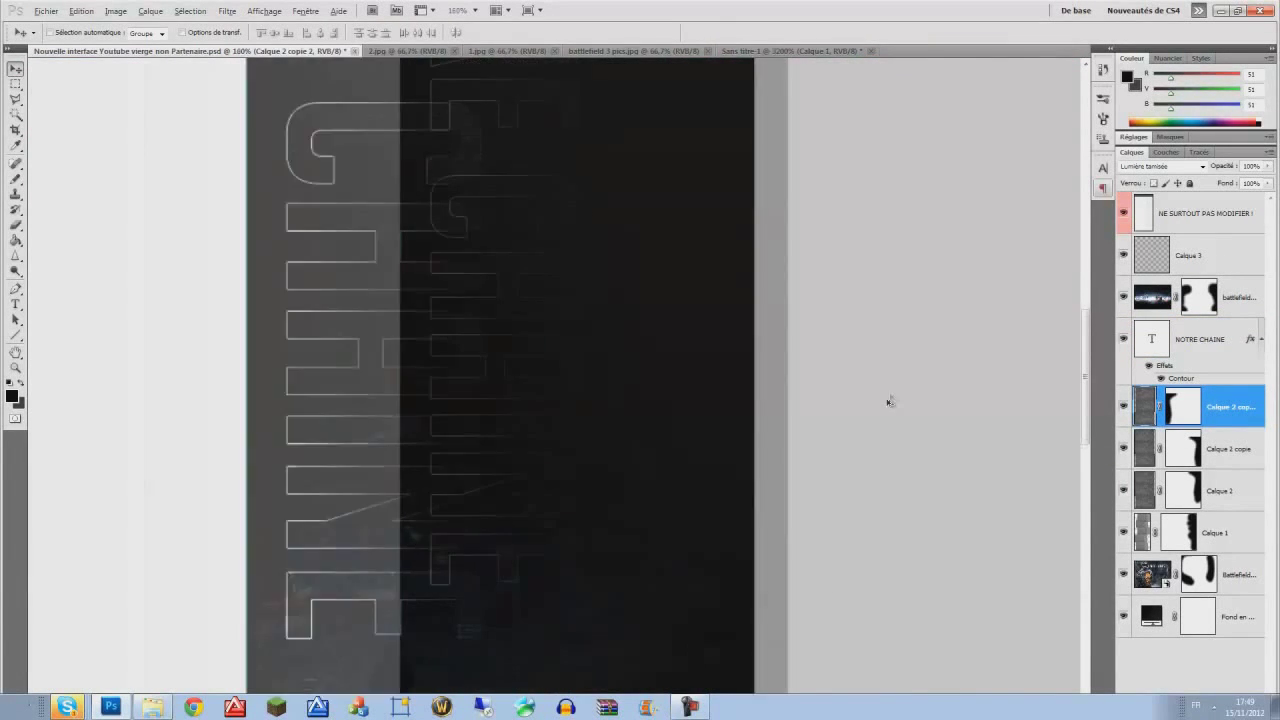
scroll(899, 386, up, 2)
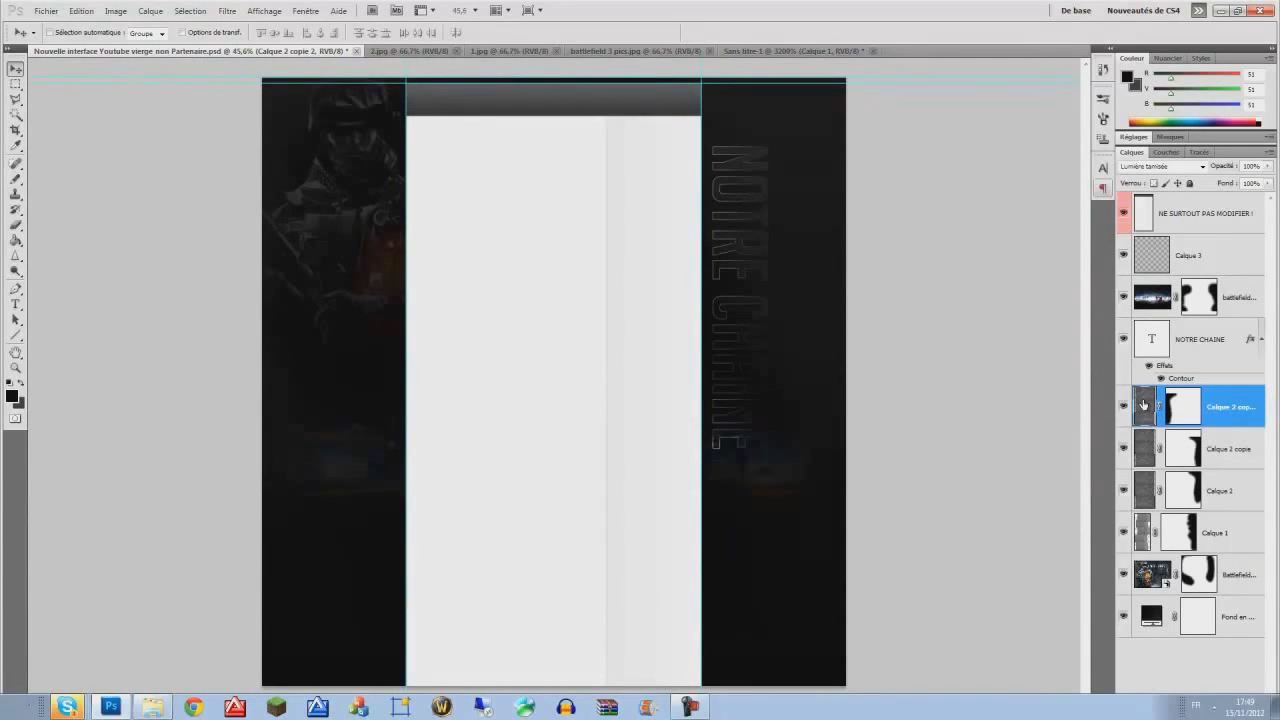
click(1151, 337)
right_click(1151, 337)
click(1107, 355)
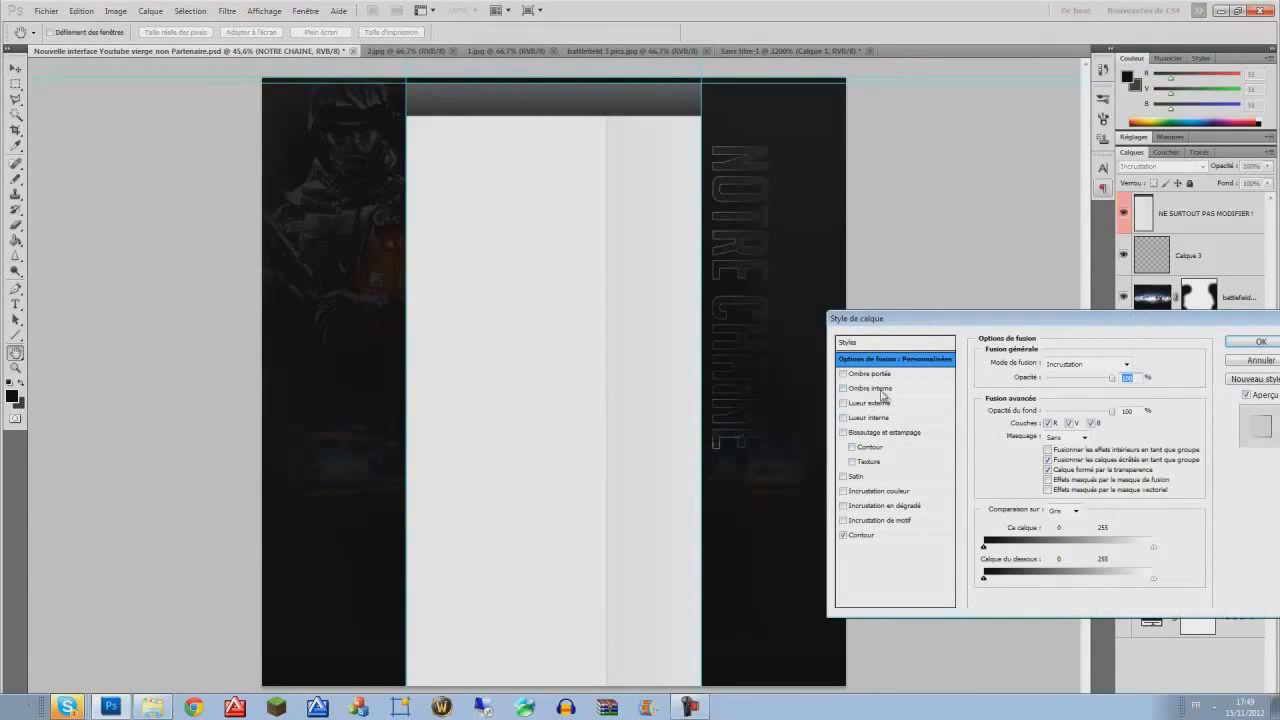
click(872, 374)
mouse_move(1044, 446)
mouse_down()
mouse_move(1062, 448)
mouse_move(1056, 422)
mouse_move(1042, 421)
mouse_up()
drag(1089, 380, 1122, 384)
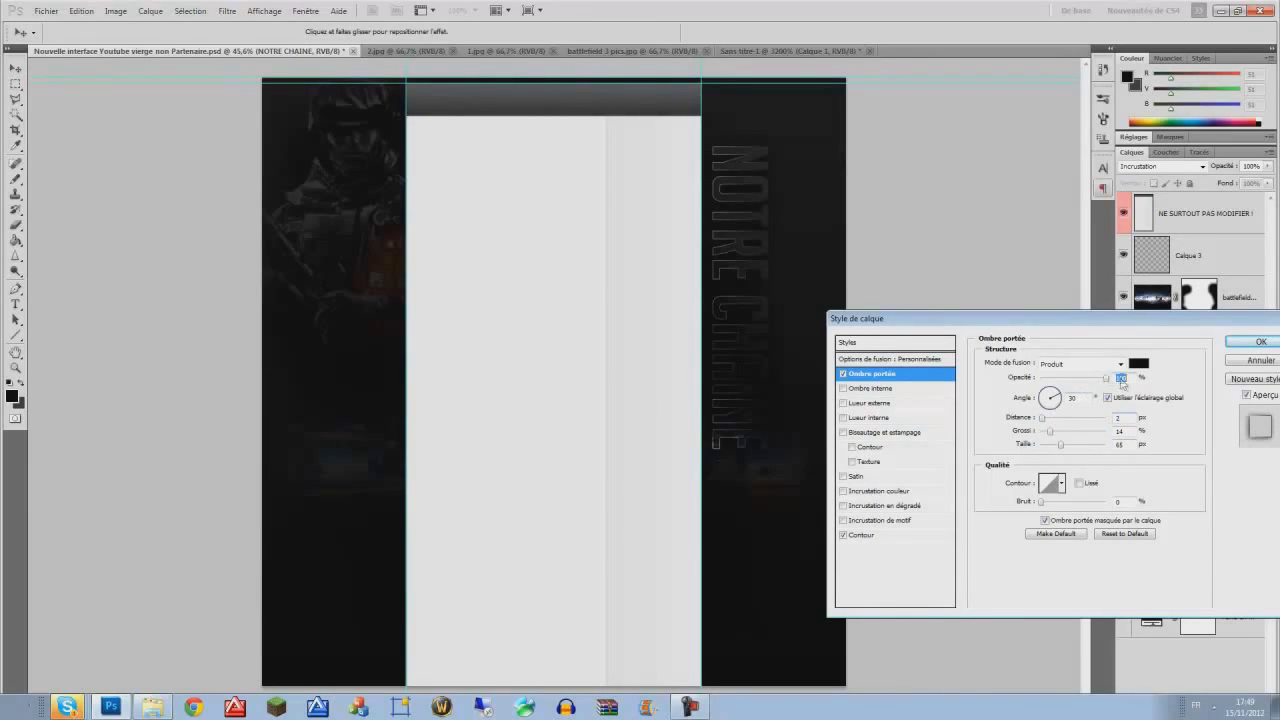
key(Return)
Step: Save a copy of the finished design in JPEG format as Background in the Vidéos folder, accepting the JPEG options
scroll(751, 262, down, 2)
scroll(751, 260, up, 2)
scroll(752, 258, down, 1)
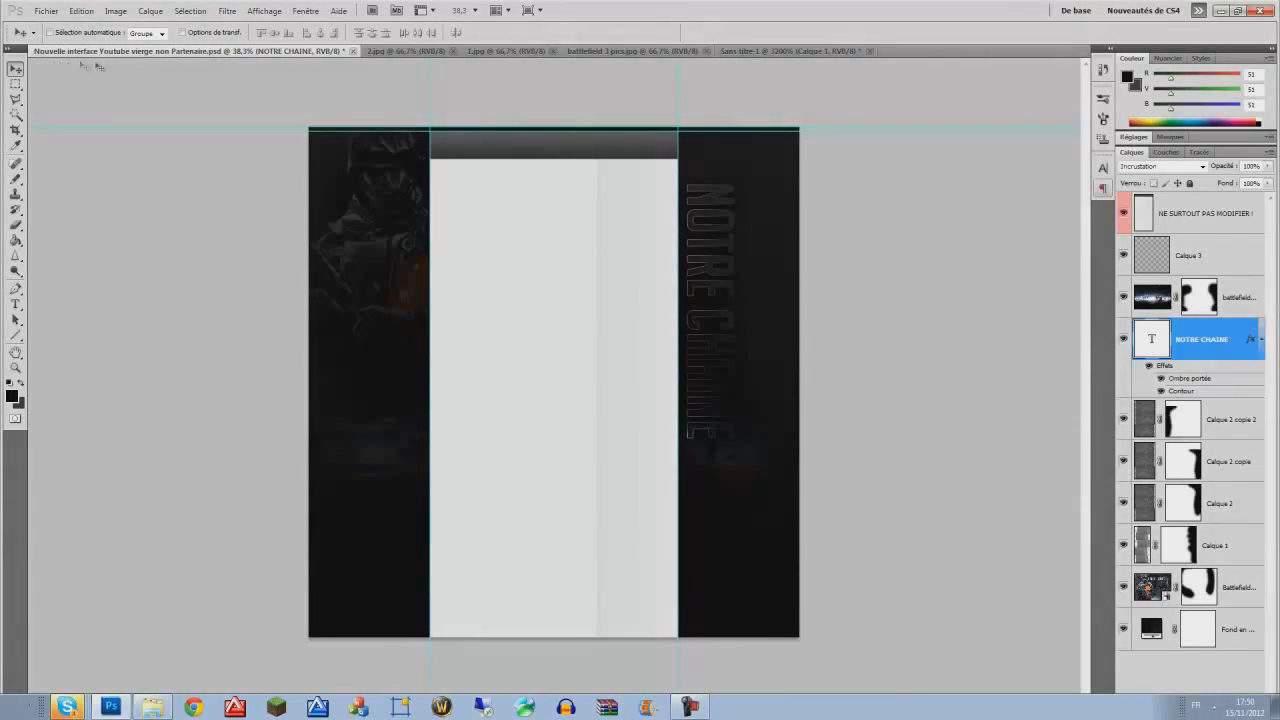
click(46, 11)
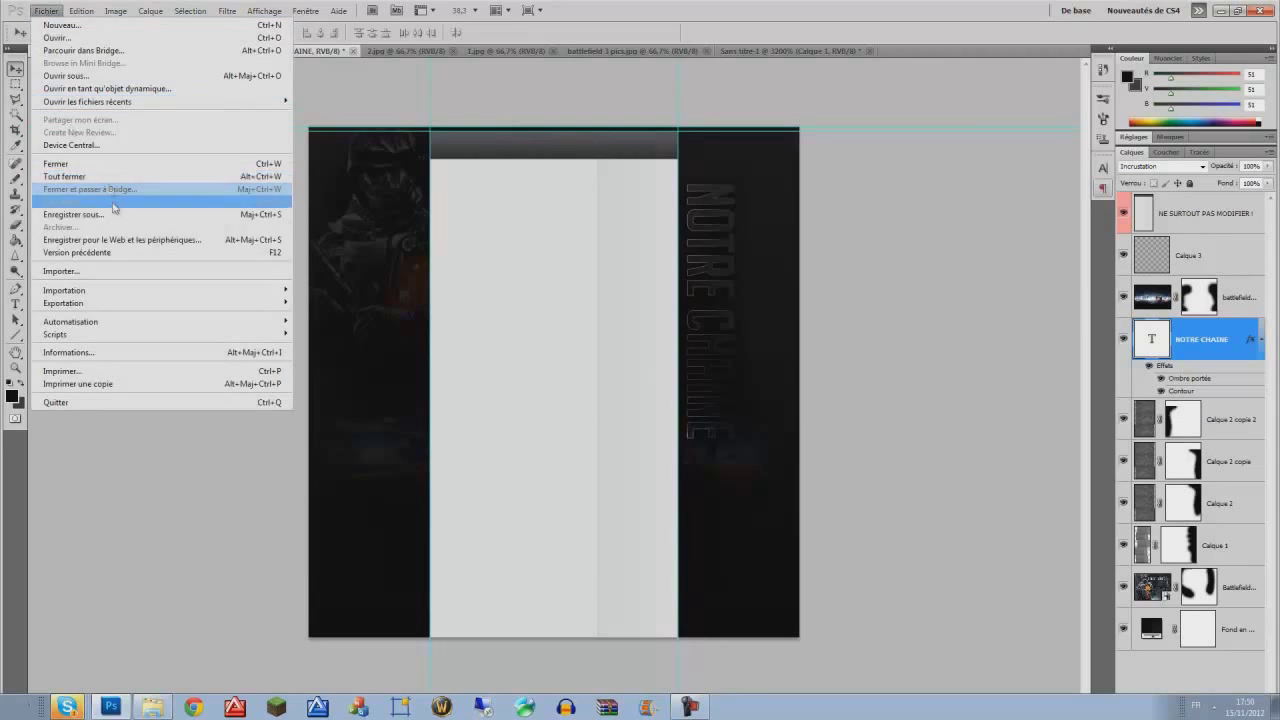
click(113, 220)
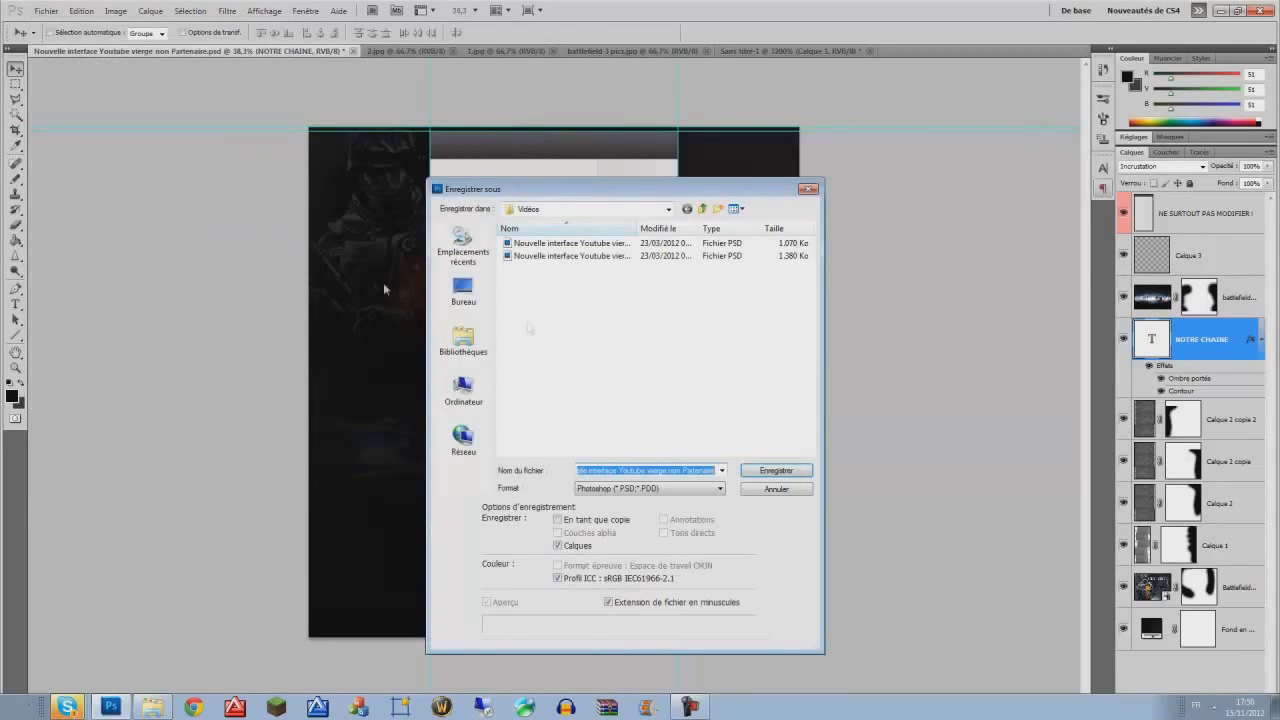
click(623, 488)
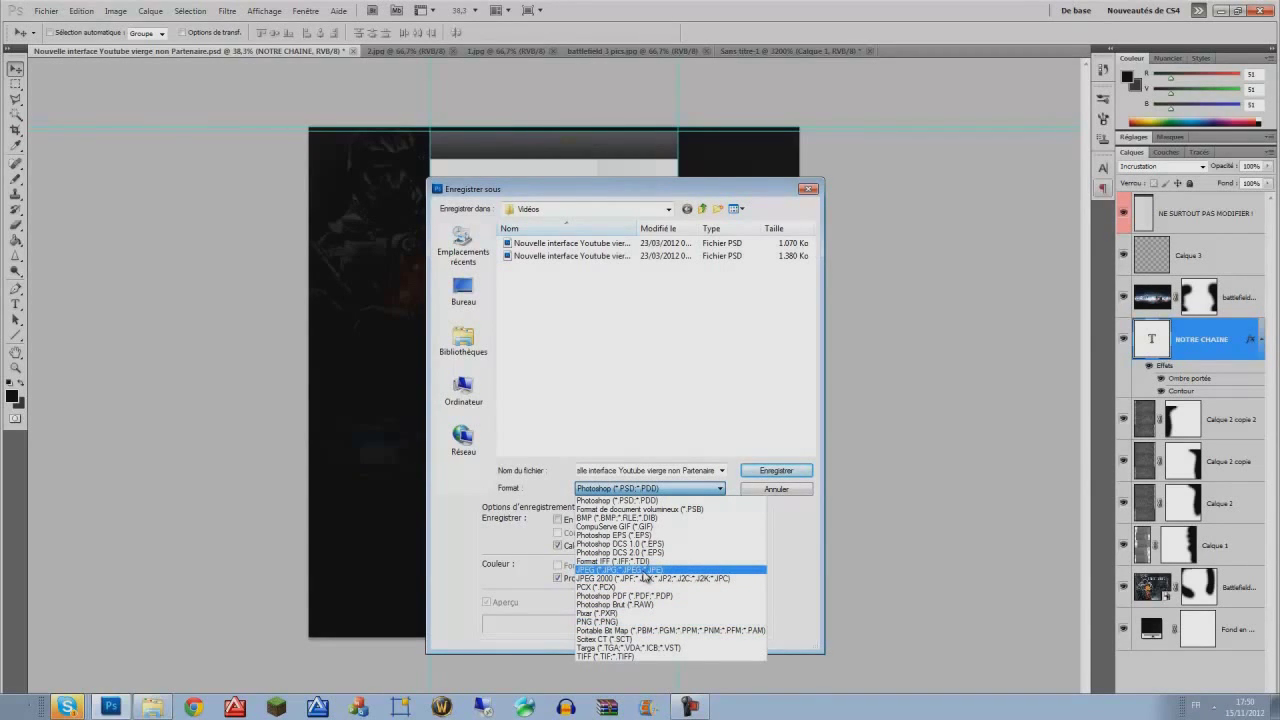
click(644, 570)
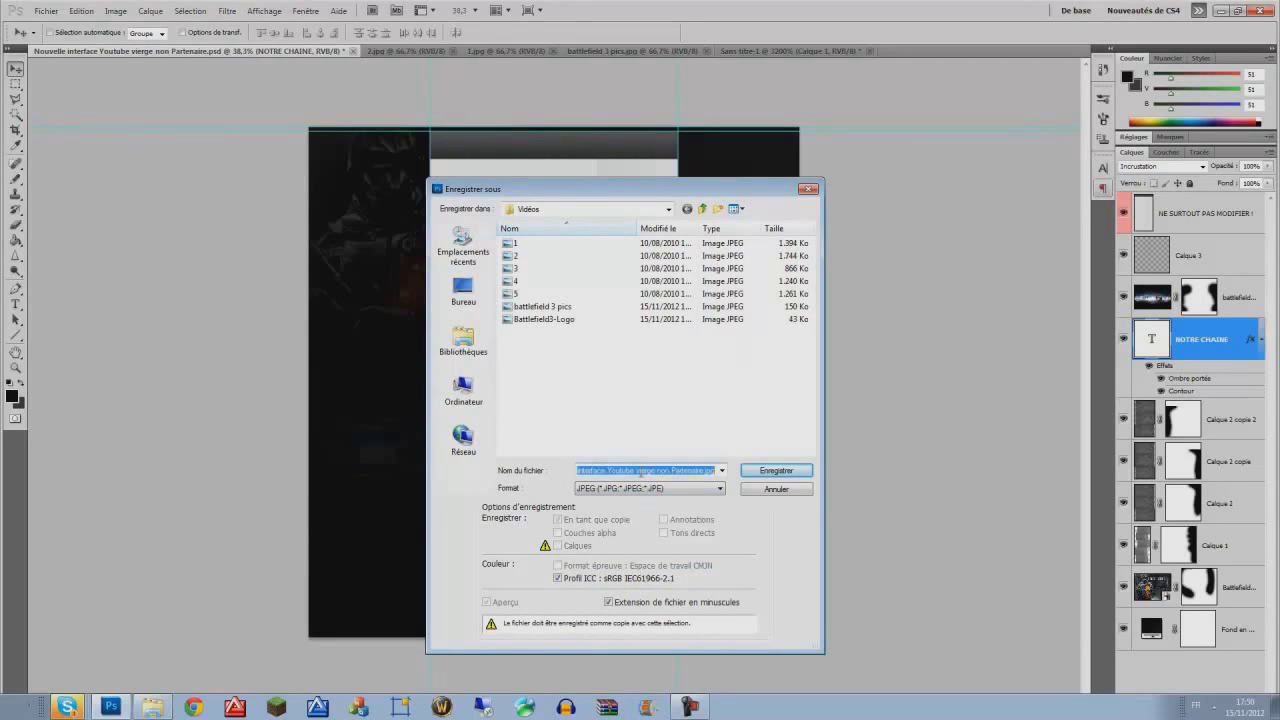
key(BackSpace)
double_click(632, 464)
text(Backgroun)
key(Return)
key(Return)
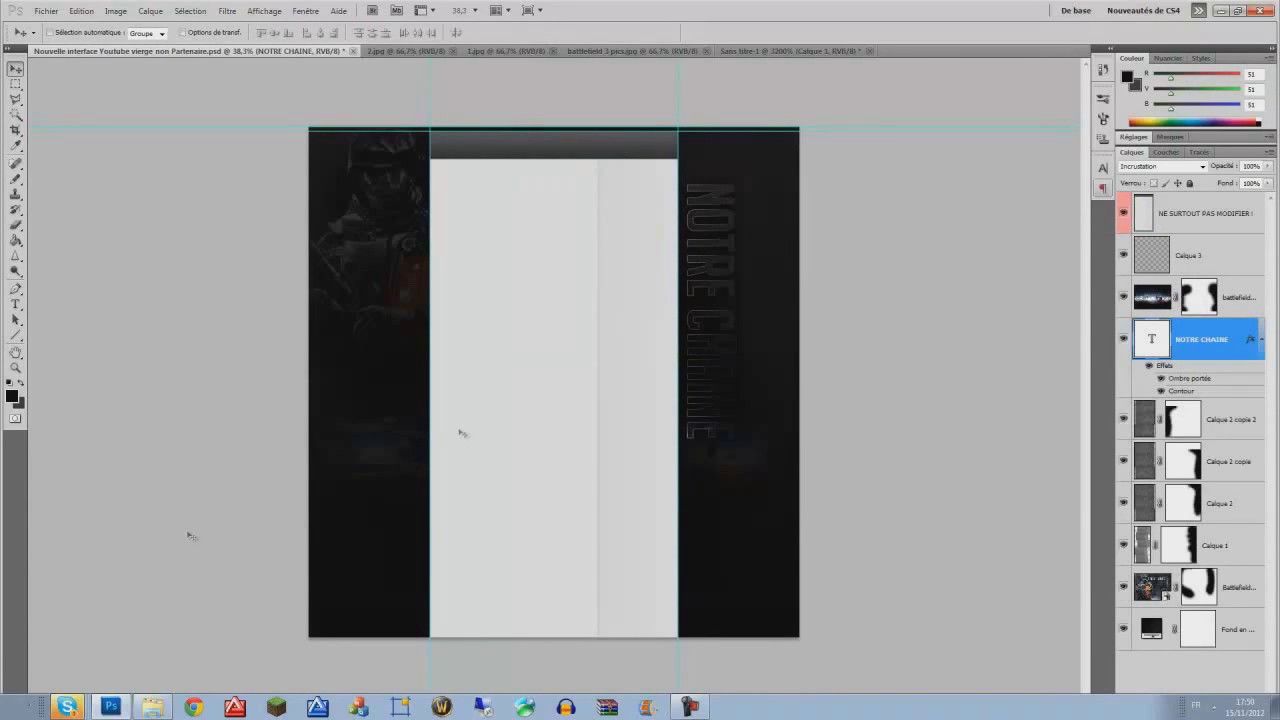
Step: Switch to the Vidéos folder in Windows Explorer, view the exported Background image full size, and close the viewer and folder window
click(152, 706)
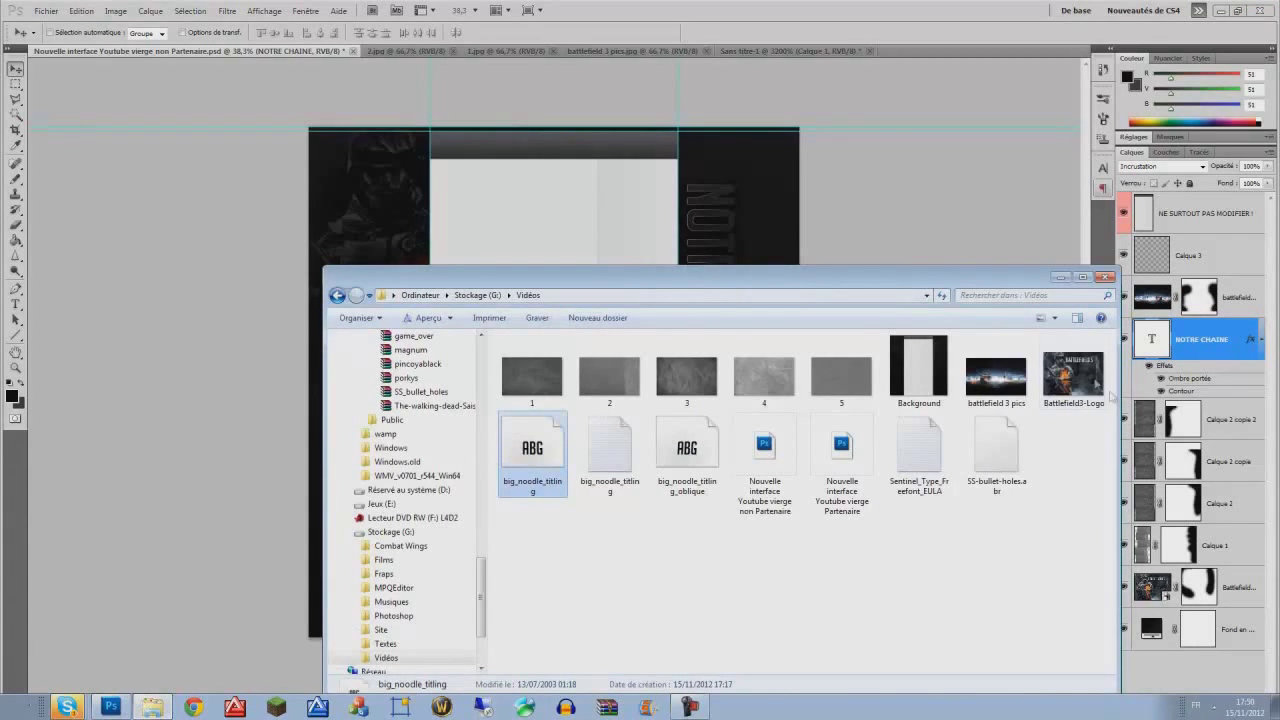
double_click(930, 362)
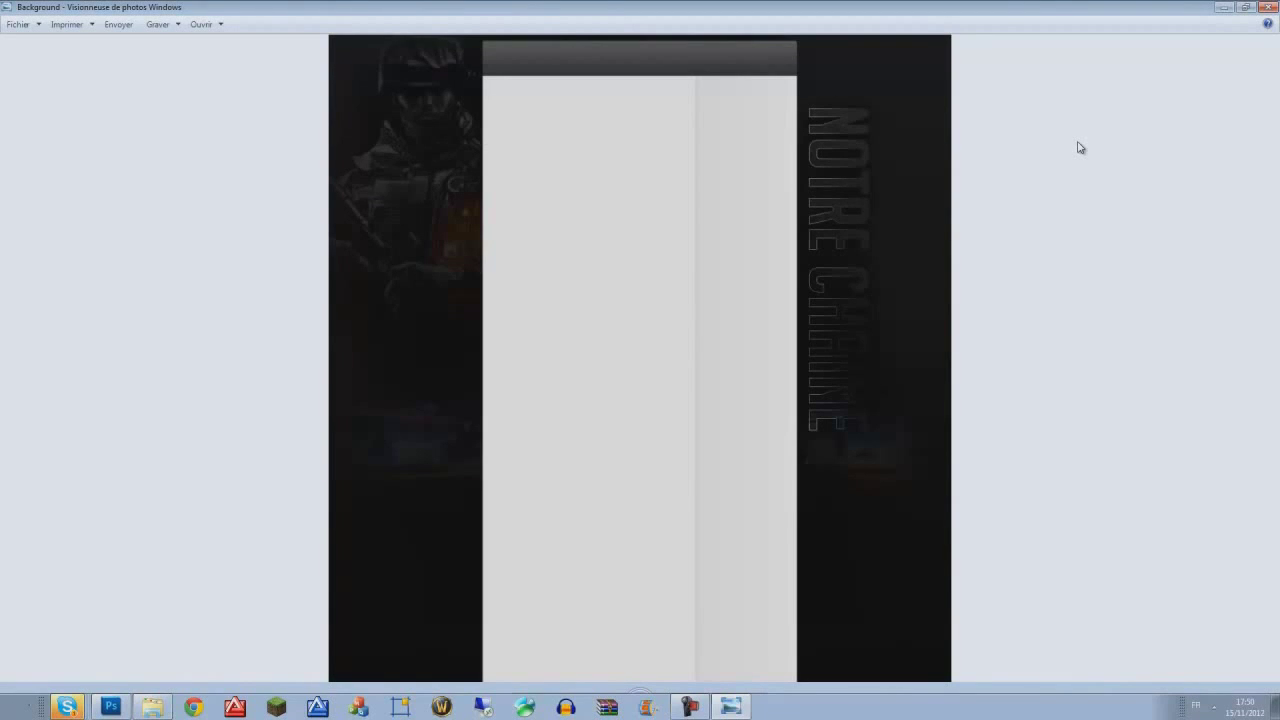
click(1268, 7)
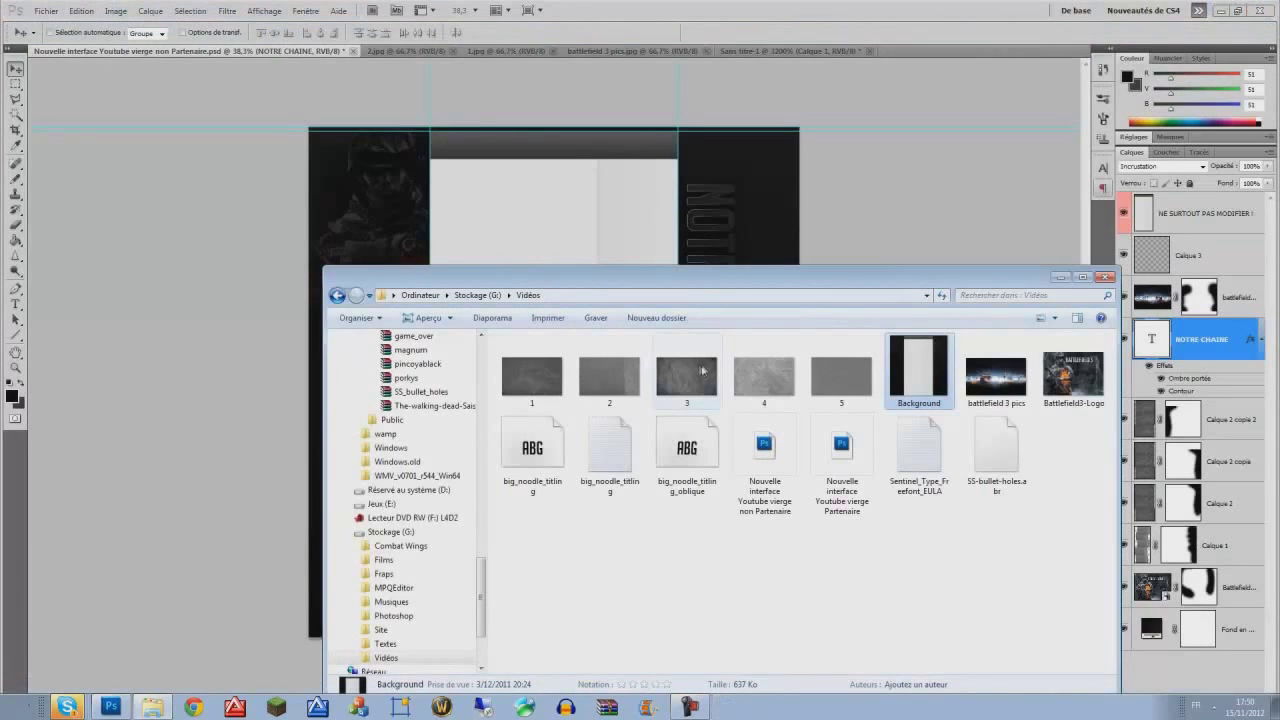
click(1059, 279)
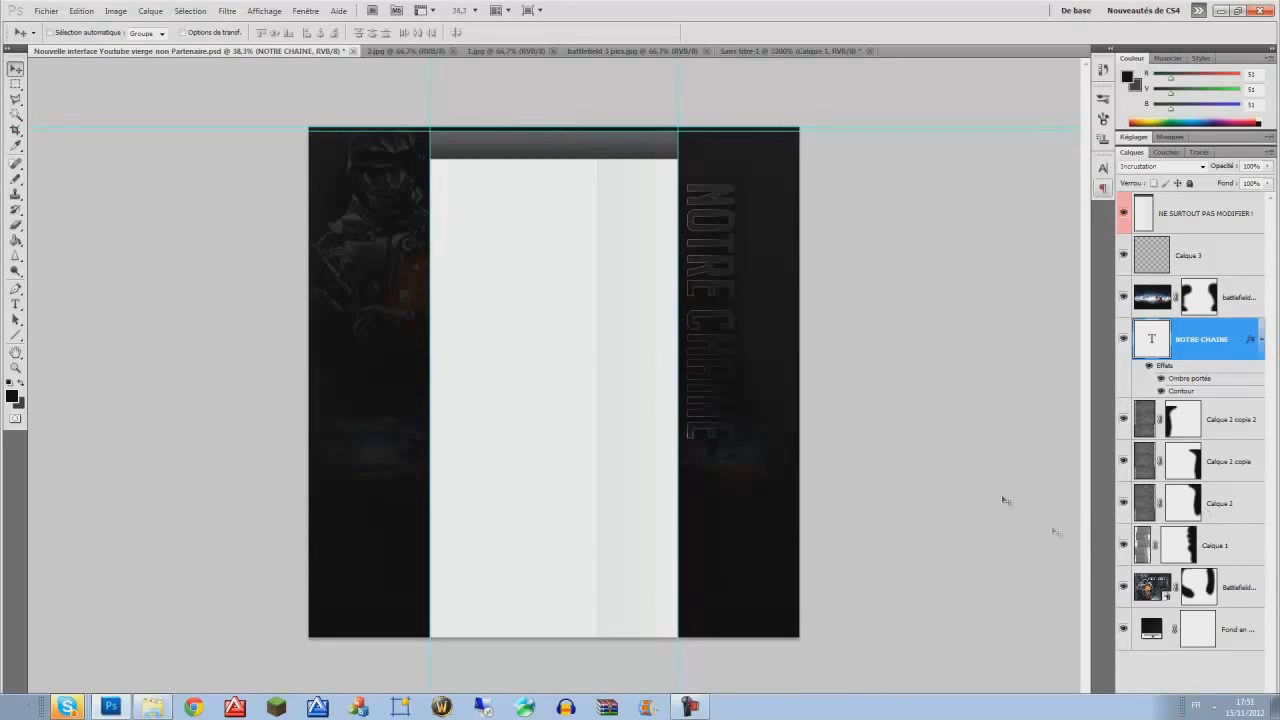
key(ctrl+minus)
key(ctrl+plus)
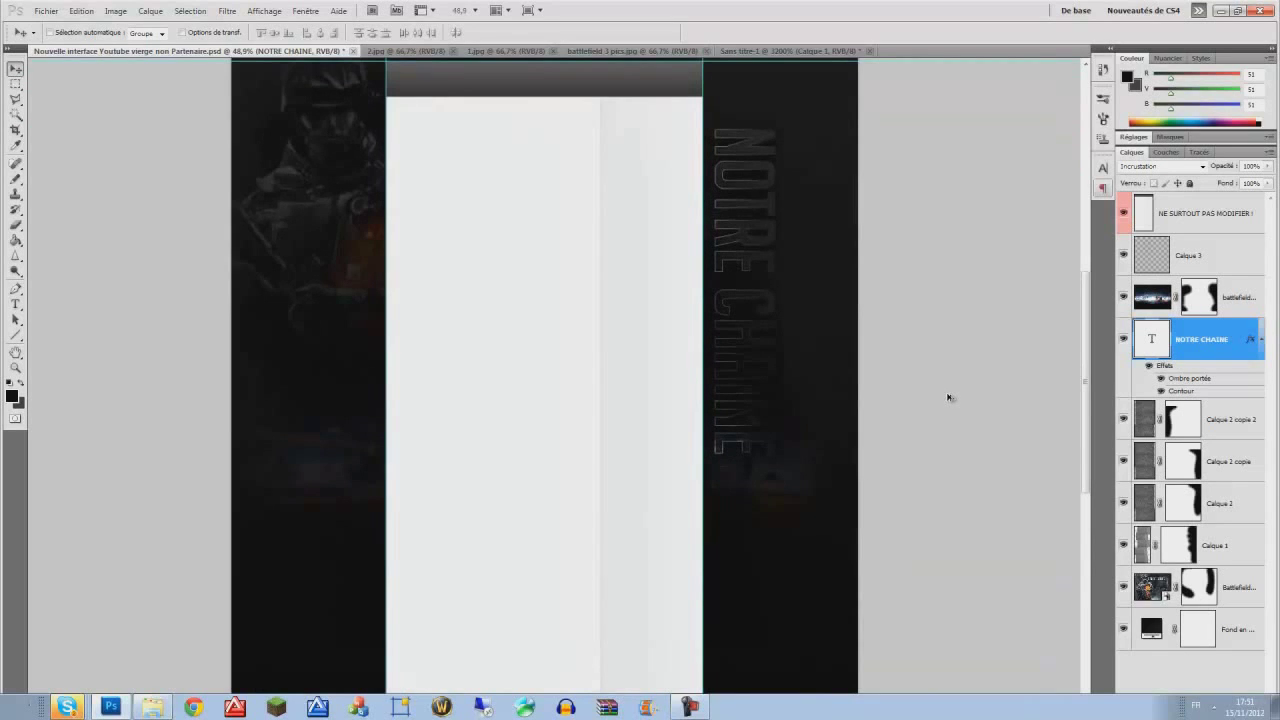
key(ctrl+minus)
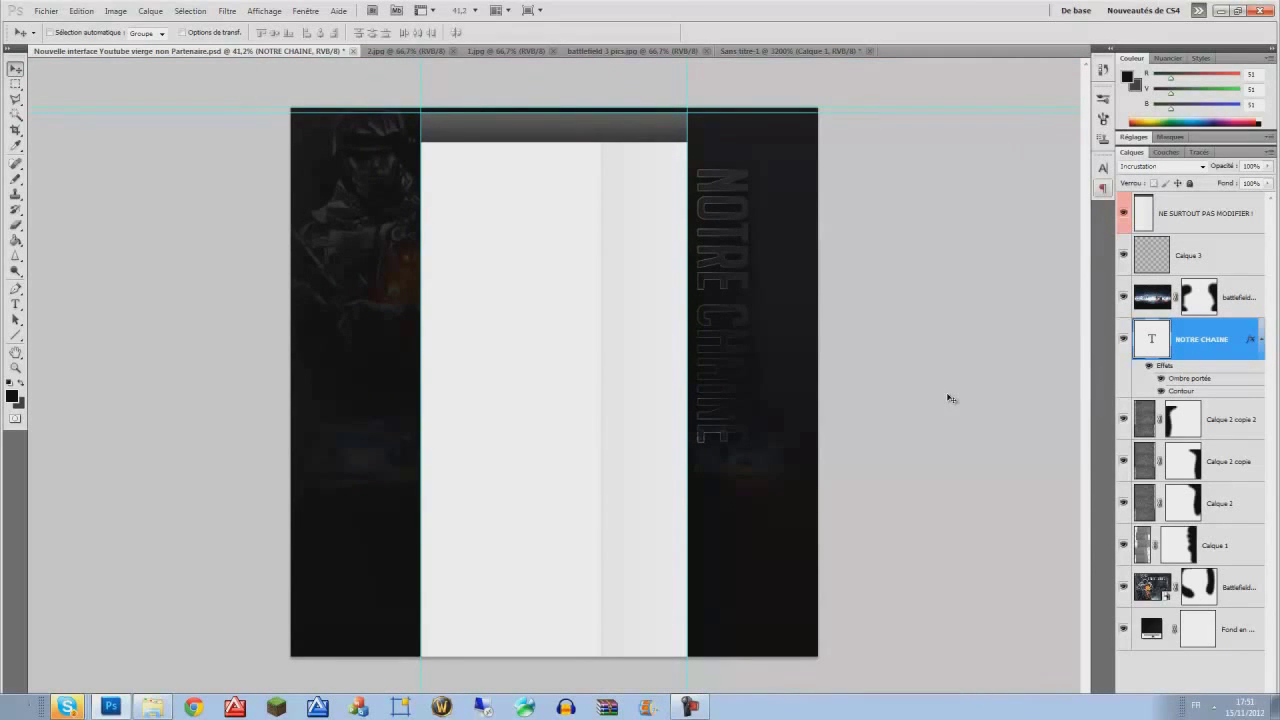